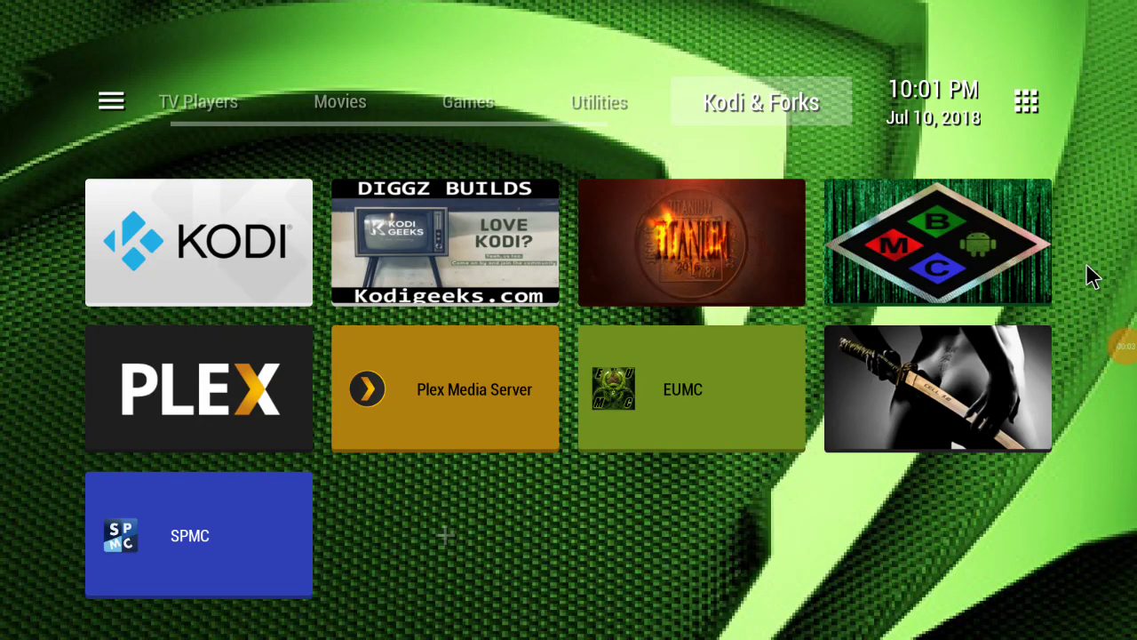
Launch the Kodi app from the Android TV home screen
key(Left)
key(Down)
key(Left)
key(Left)
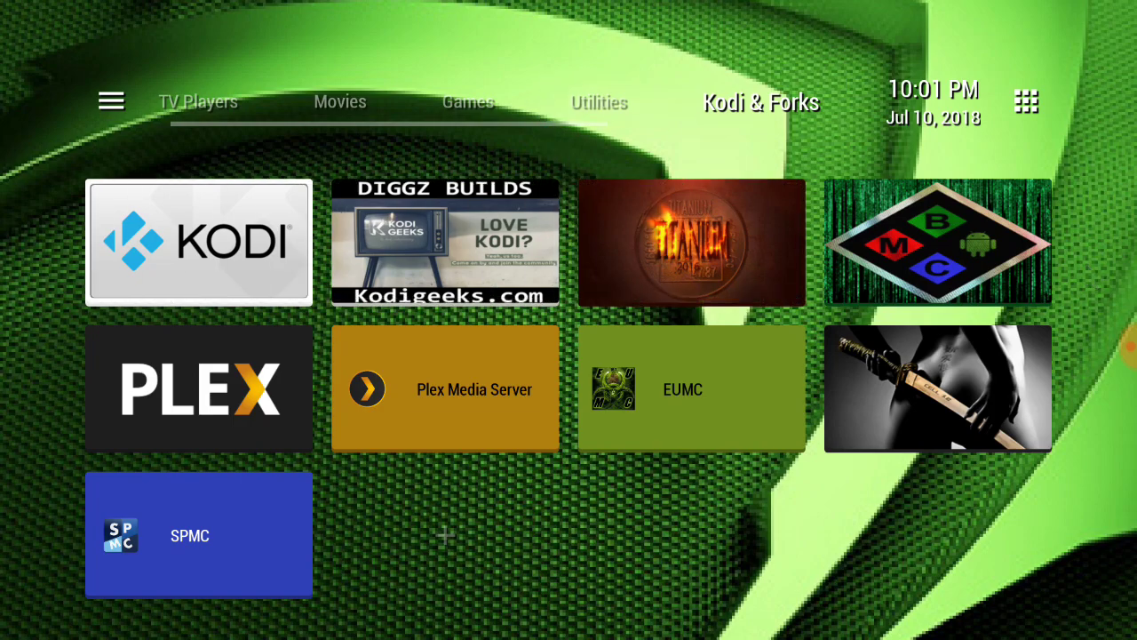
key(Return)
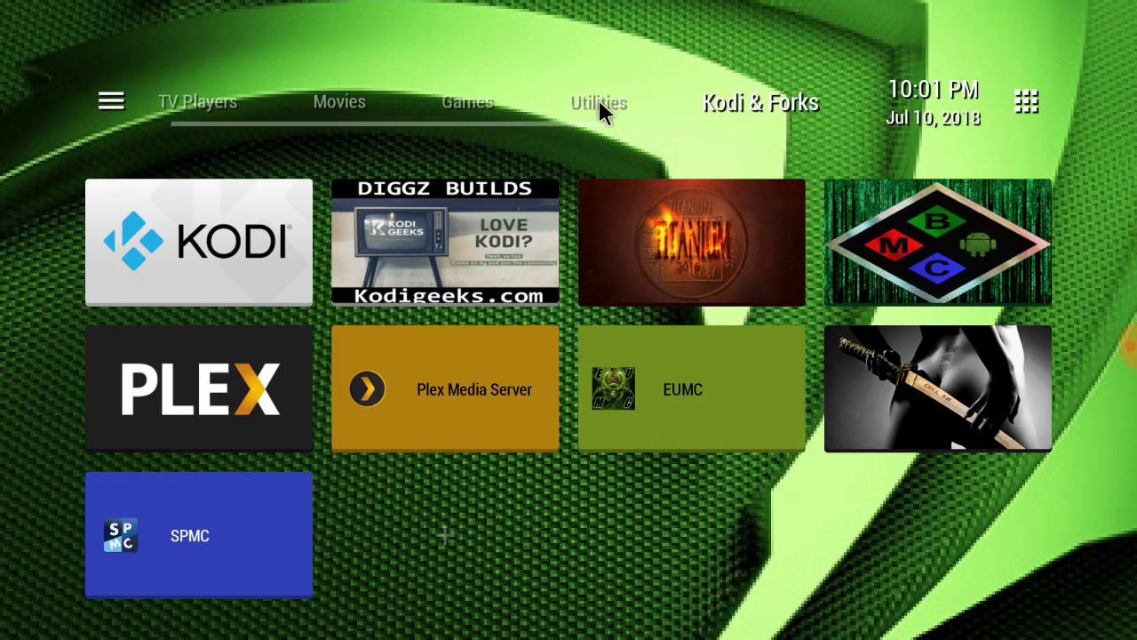
scroll(613, 115, down, 1)
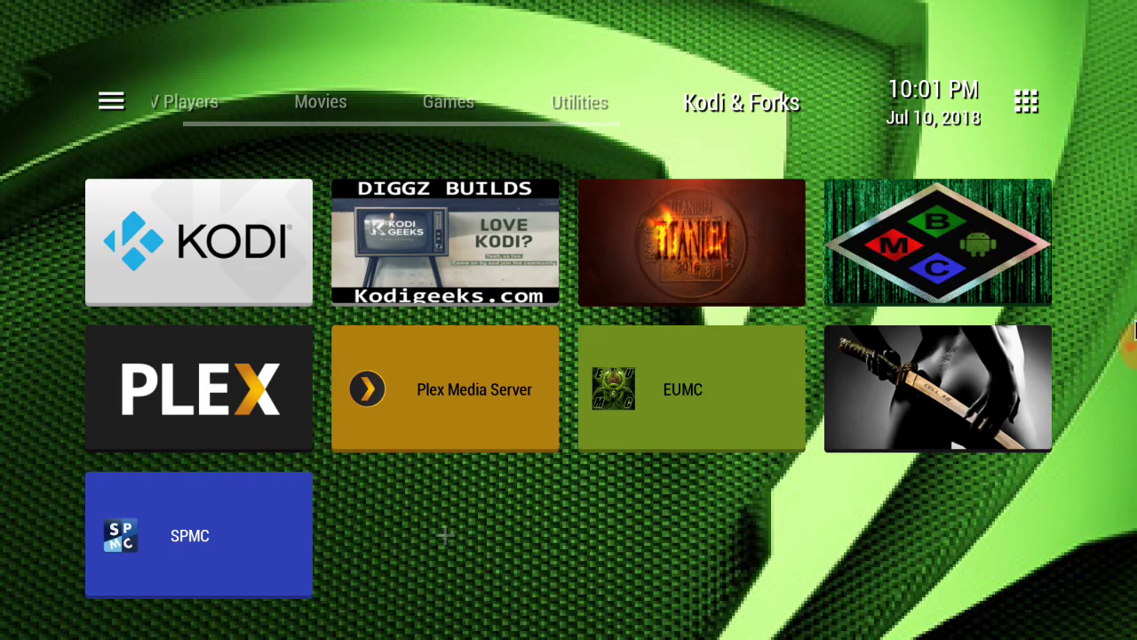
click(1132, 349)
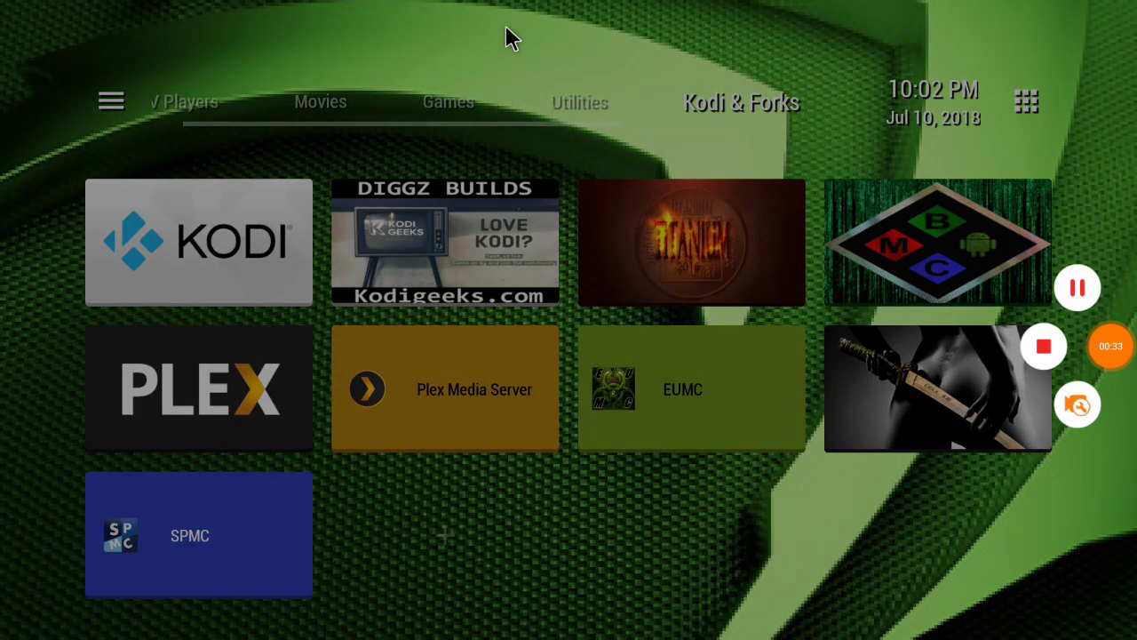
Return Home and open the Apps list in the device Settings
key(Home)
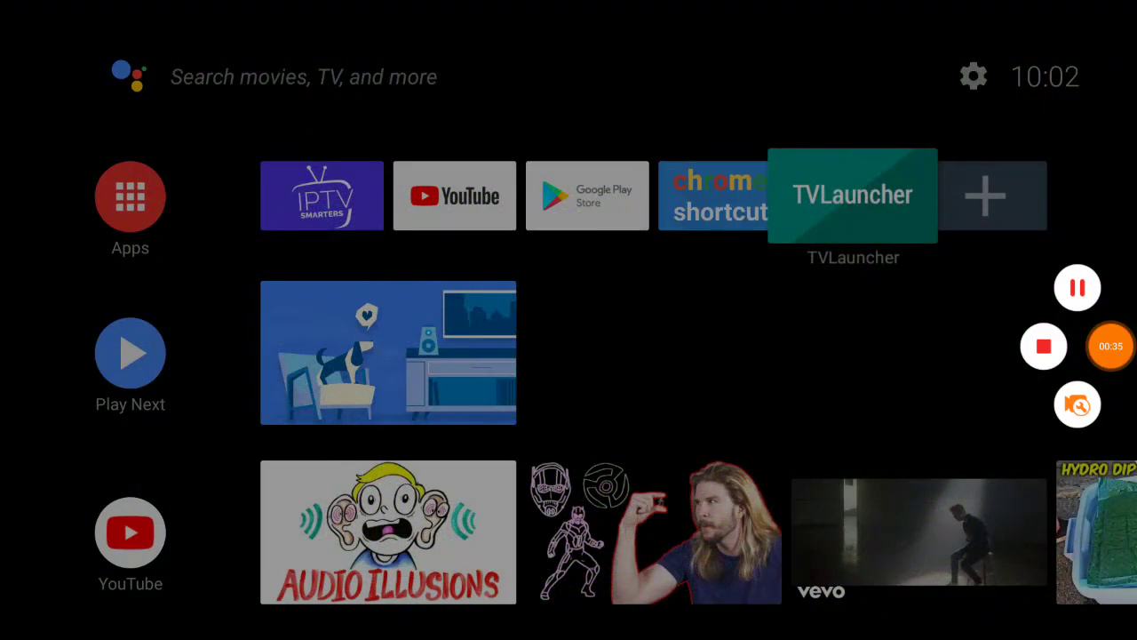
key(Up)
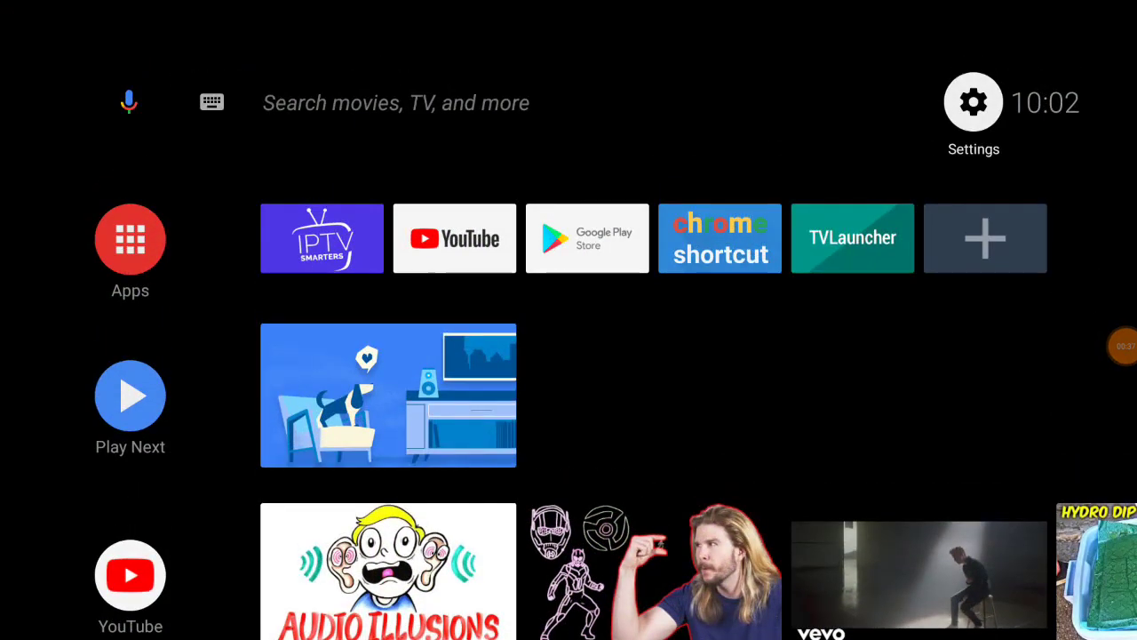
key(Return)
key(Down)
key(Down)
key(Down)
key(Down)
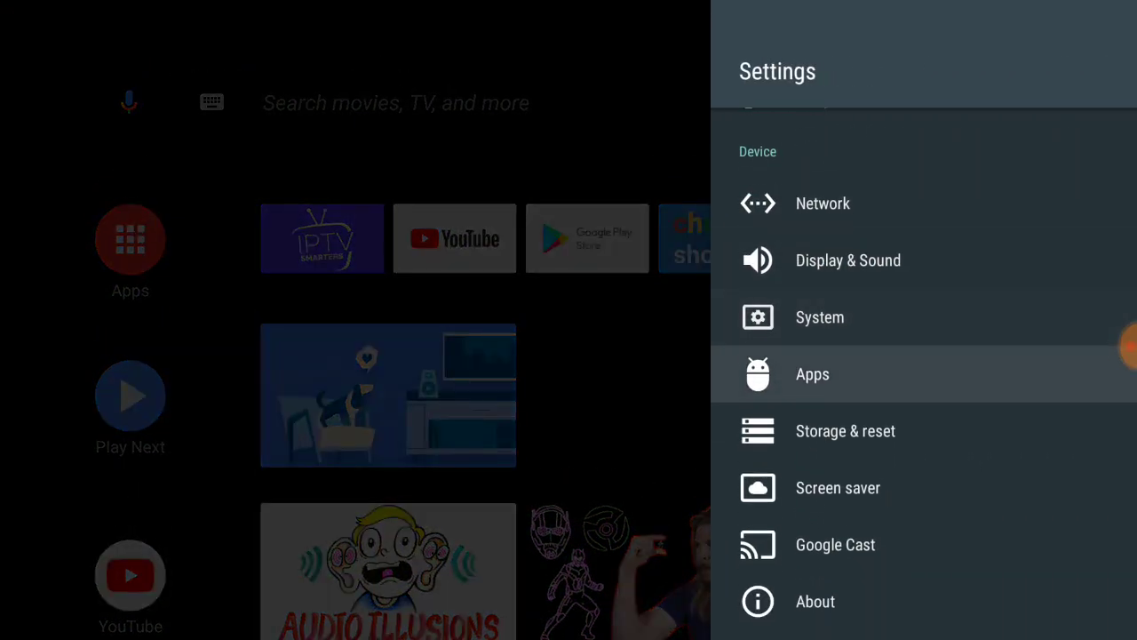
key(Return)
Check Kodi's app info (version 17.6, 833 MB data), then back out to the Apps list
key(Down)
key(Down)
key(Down)
key(Down)
key(Down)
key(Down)
key(Down)
key(Down)
key(Down)
key(Down)
key(Down)
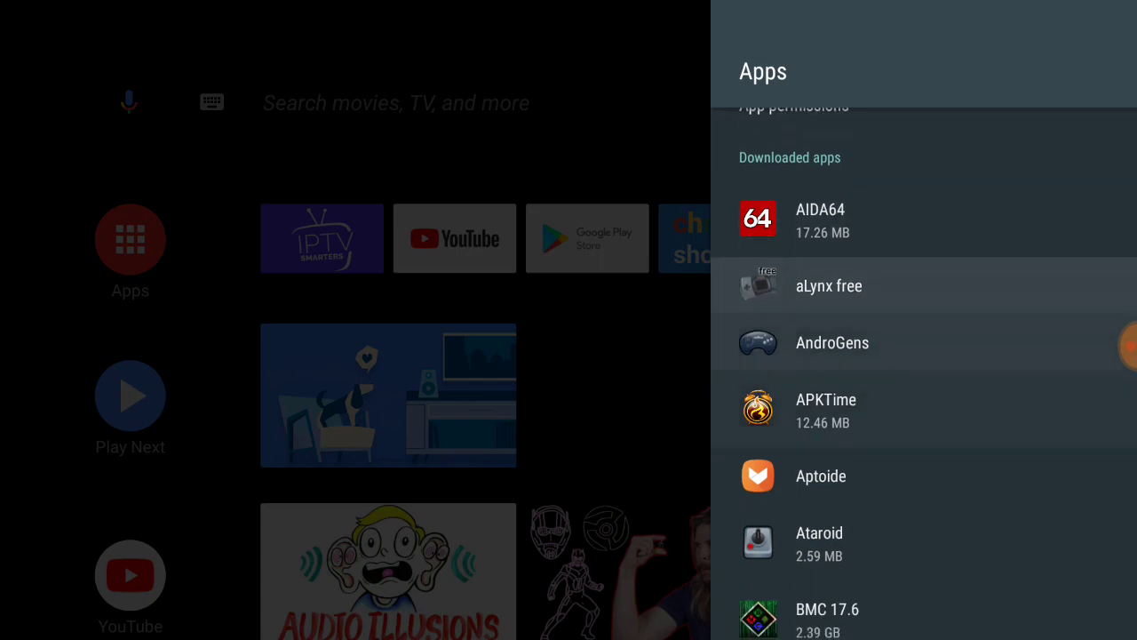
key(Down)
key(Down)
key(Down)
key(Down)
key(Down)
key(Down)
key(Down)
key(Down)
key(Down)
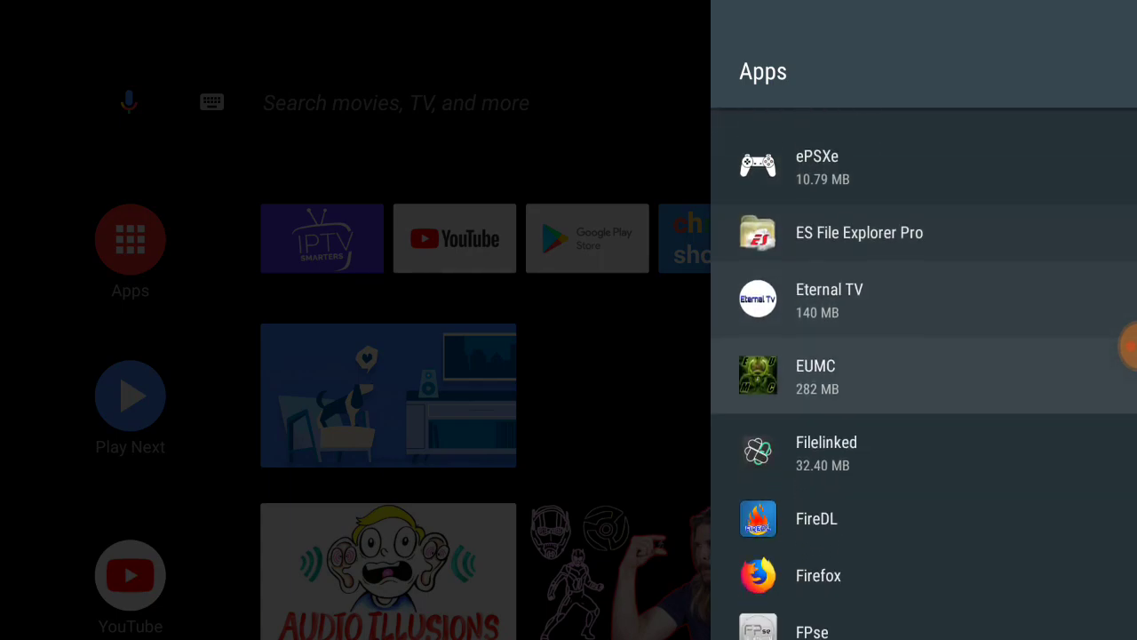
key(Down)
key(Down)
key(Down)
key(Down)
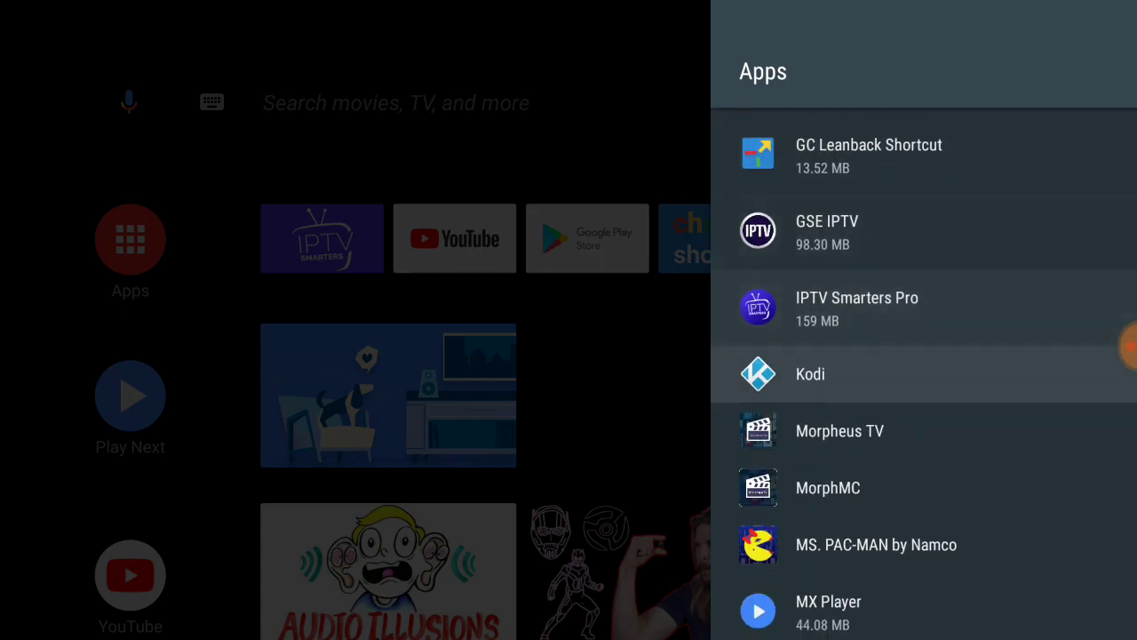
key(Return)
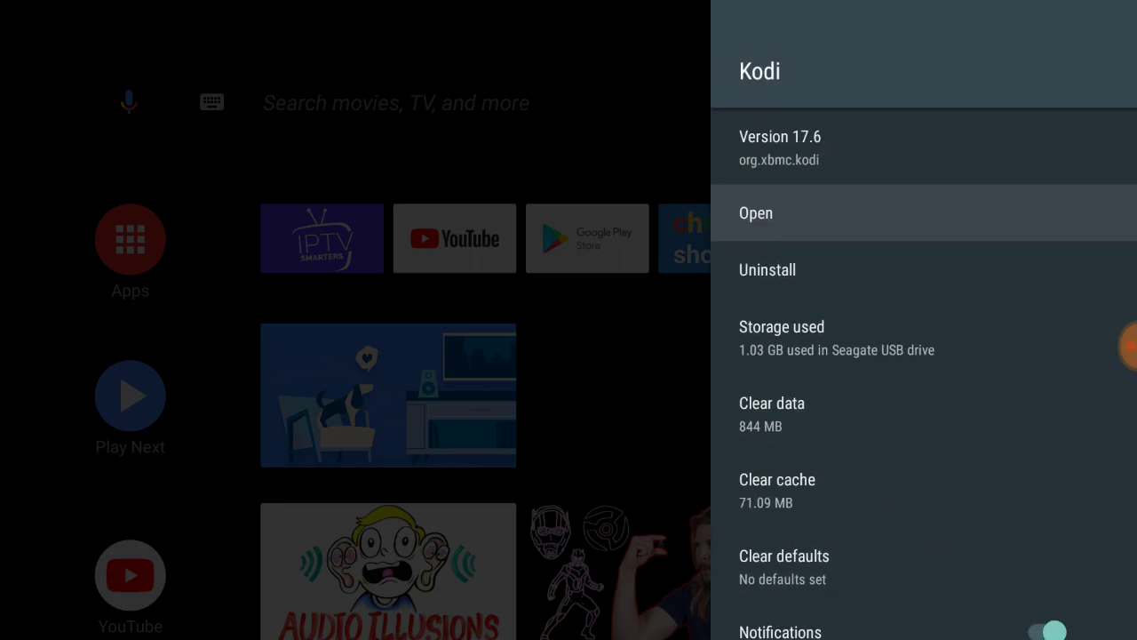
key(Down)
key(Down)
key(Down)
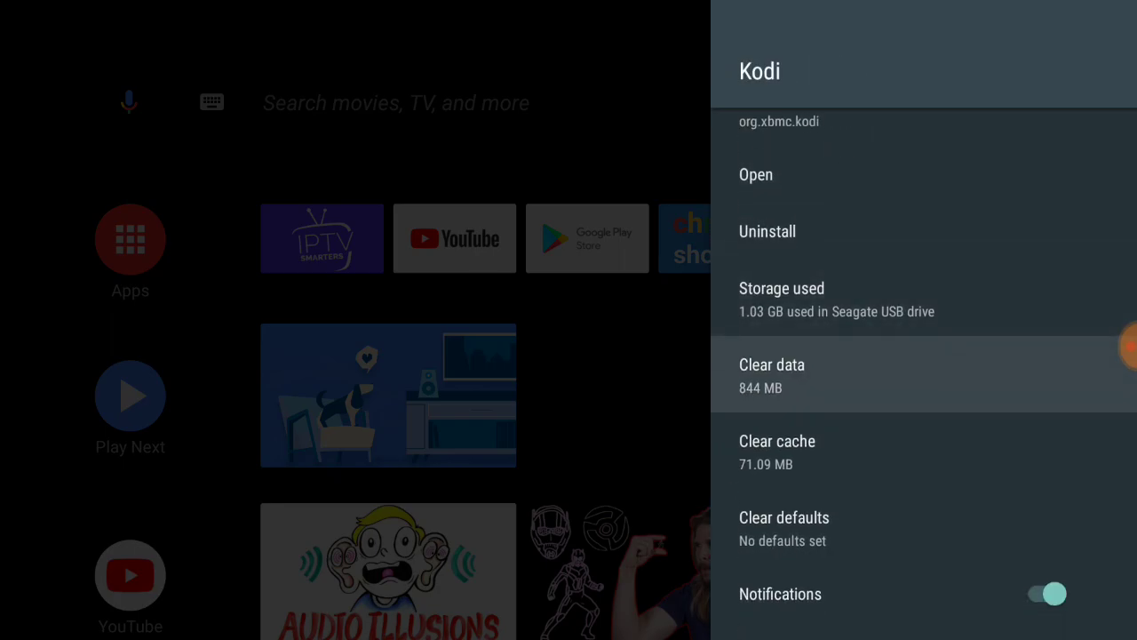
key(Return)
key(Return)
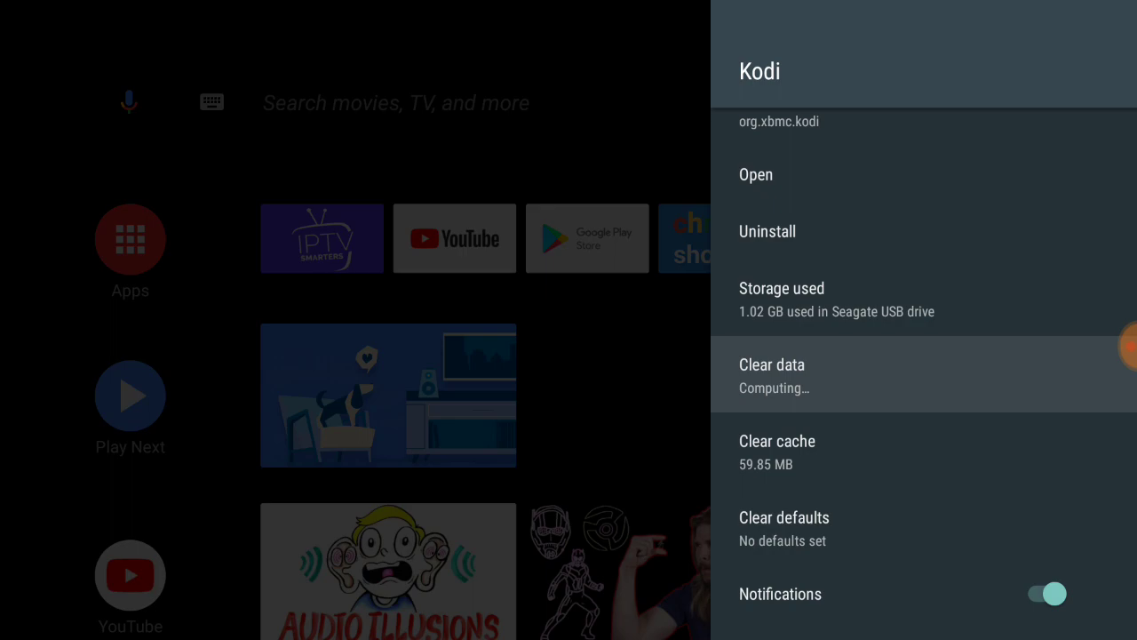
key(Escape)
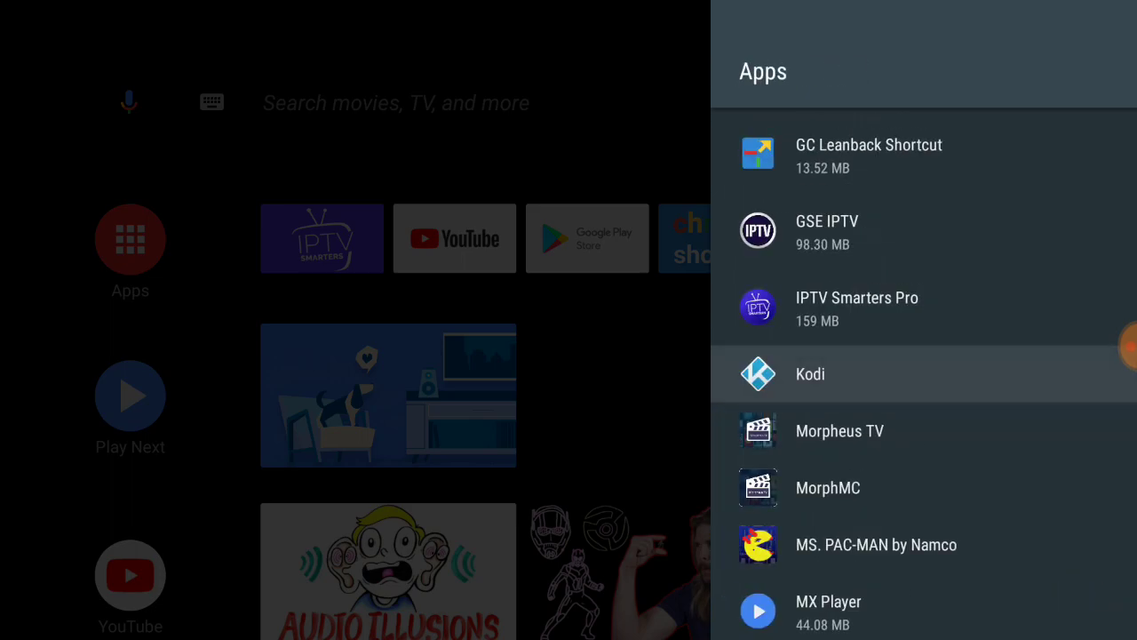
Clear all of Kodi's data from its app info page, then launch Kodi fresh
key(Return)
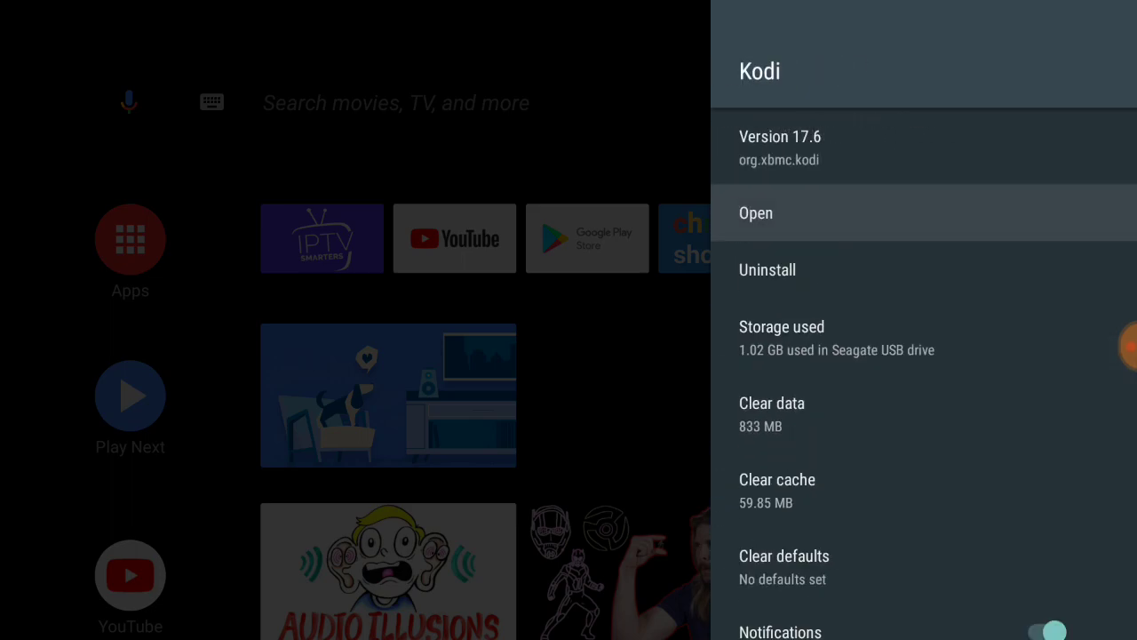
key(Down)
key(Down)
key(Down)
key(Return)
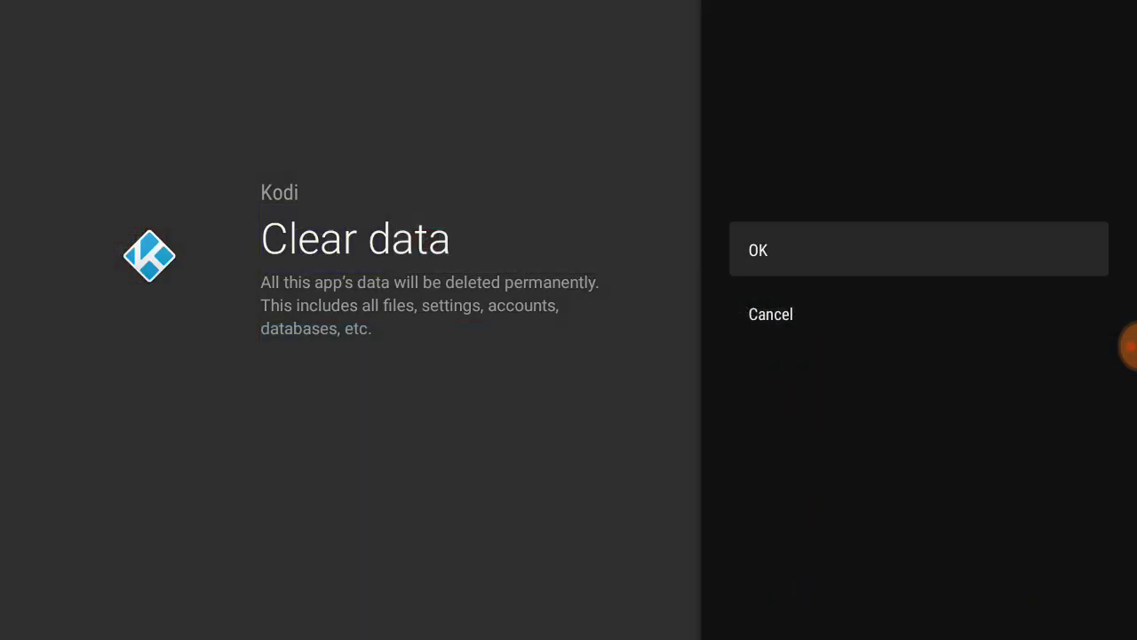
key(Return)
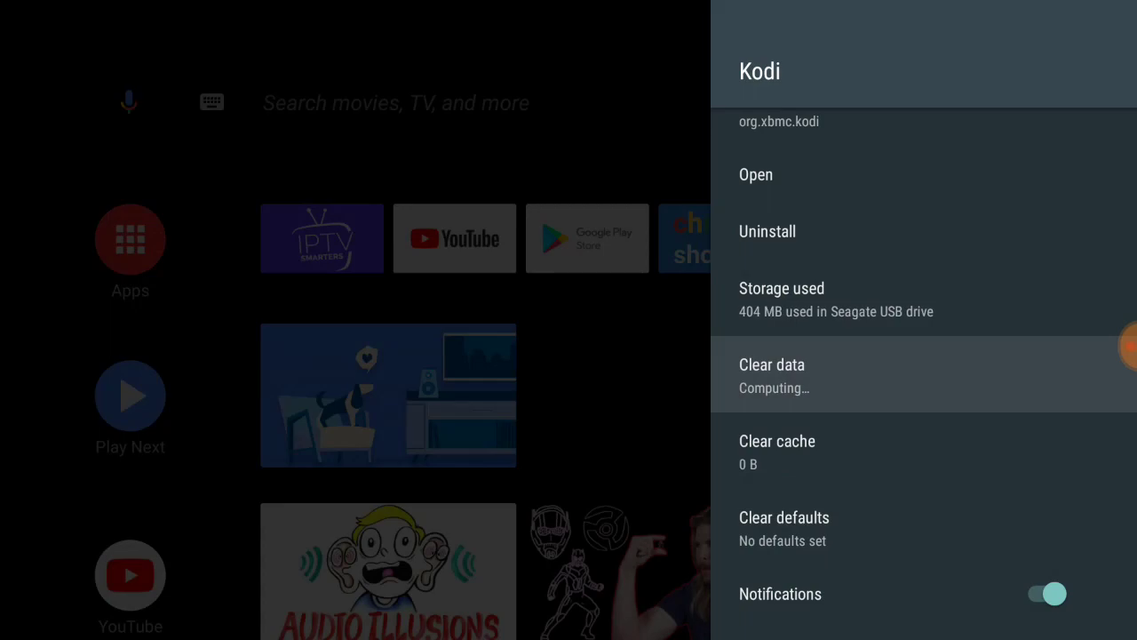
key(Up)
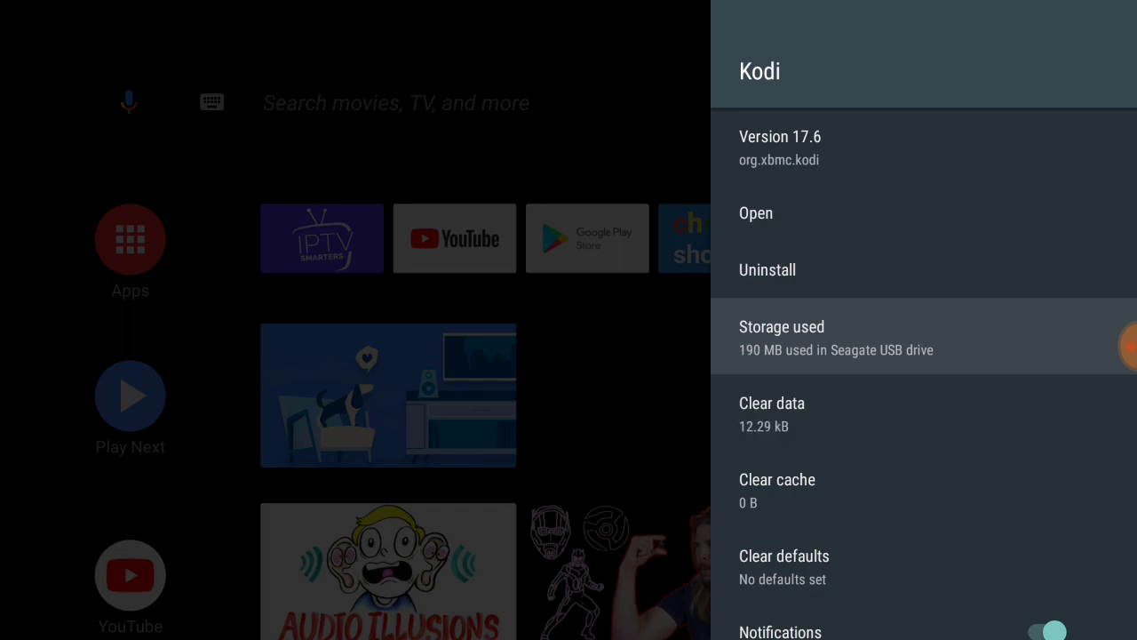
key(Up)
key(Up)
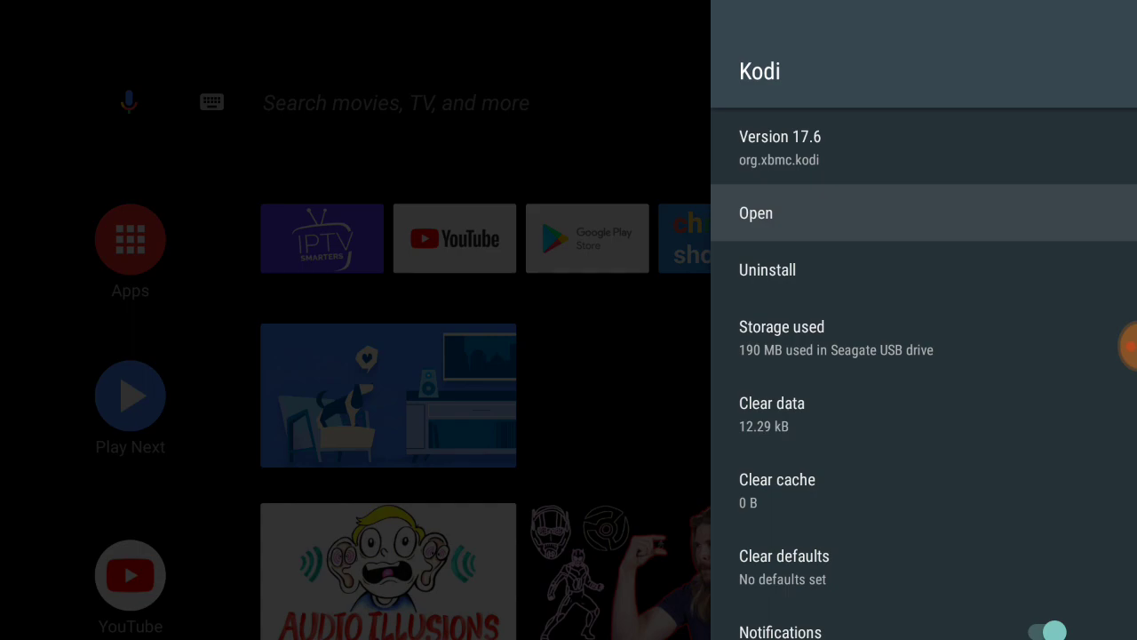
key(Return)
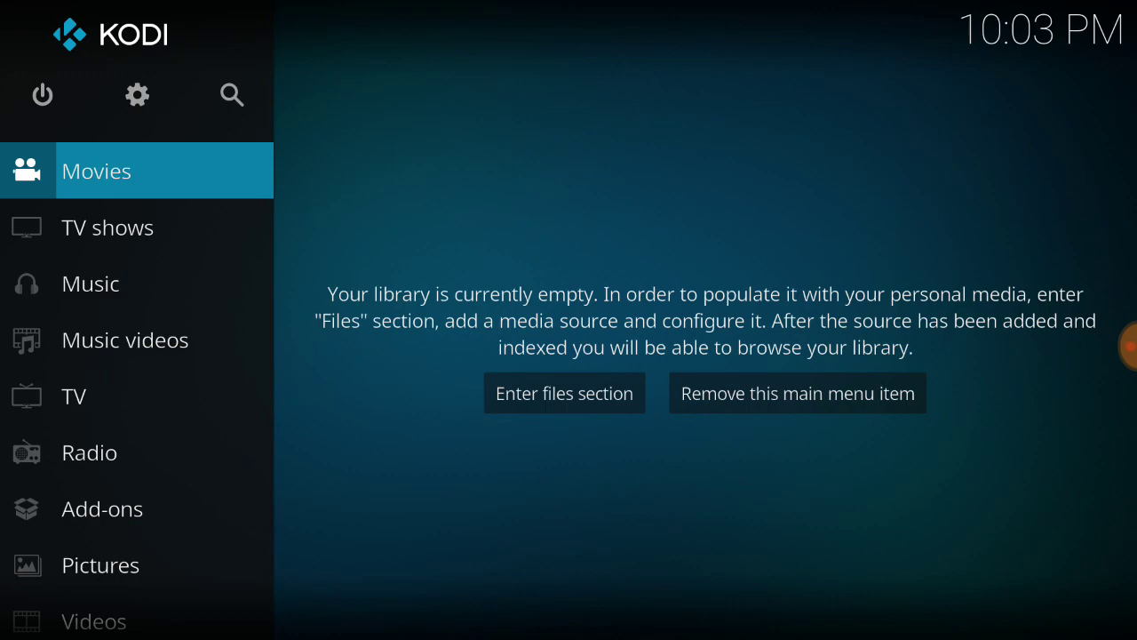
Open Kodi's System settings and raise the settings level to Expert
key(Up)
key(Right)
key(Return)
key(Down)
key(Right)
key(Right)
key(Right)
key(Return)
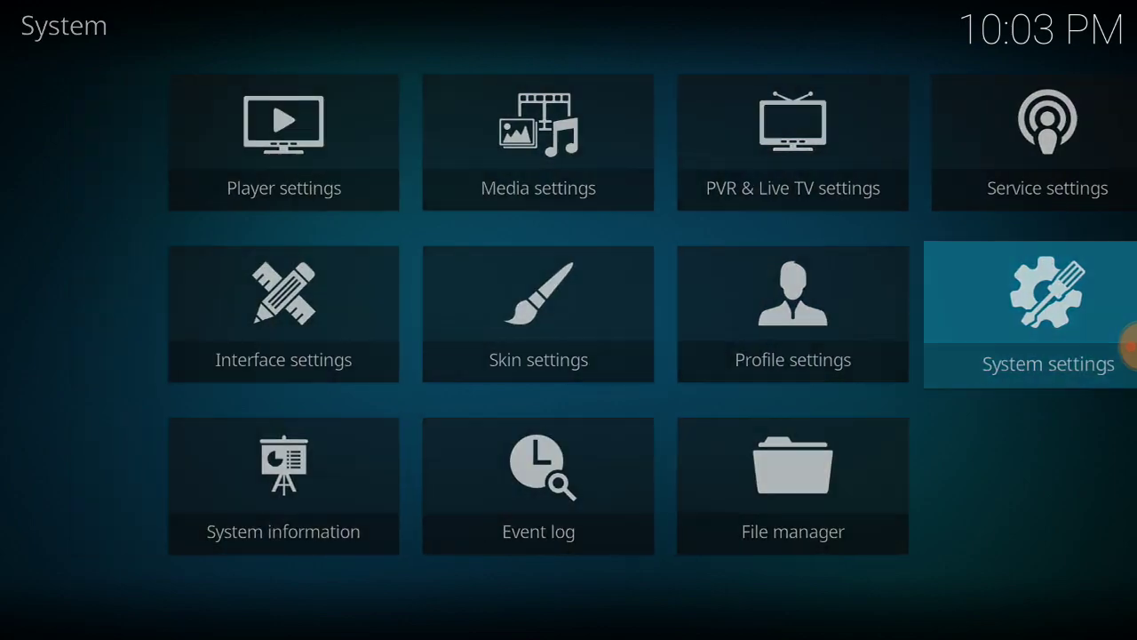
key(Down)
key(Down)
key(Down)
key(Down)
key(Down)
key(Down)
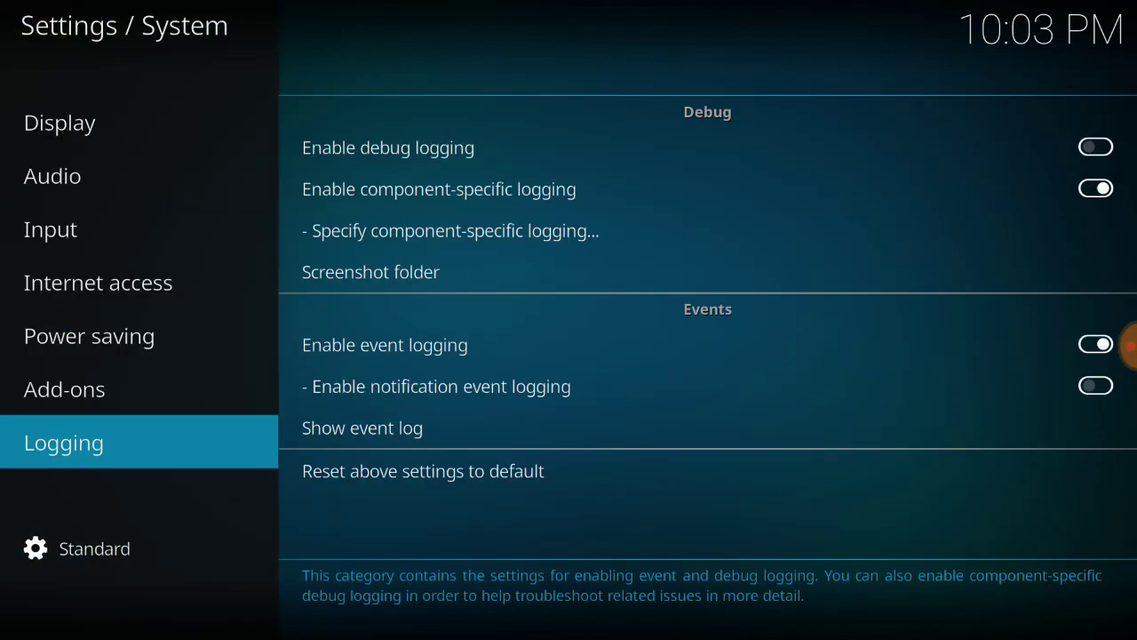
key(Down)
key(Return)
key(Return)
key(Down)
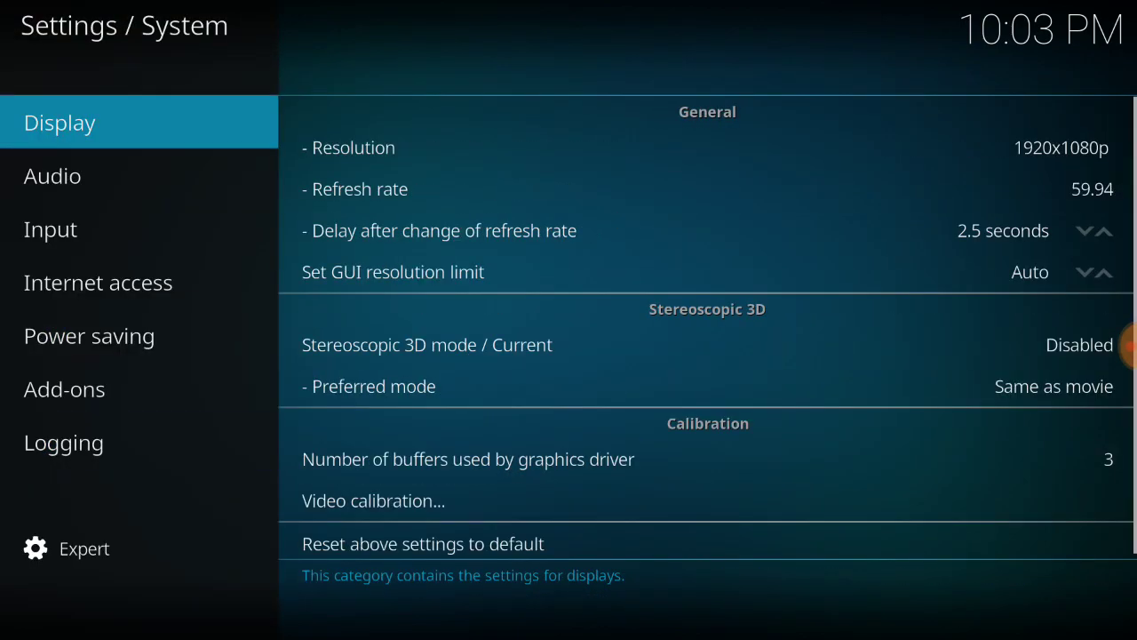
Turn on Unknown sources under Add-ons and accept the warning
key(Down)
key(Down)
key(Down)
key(Down)
key(Down)
key(Right)
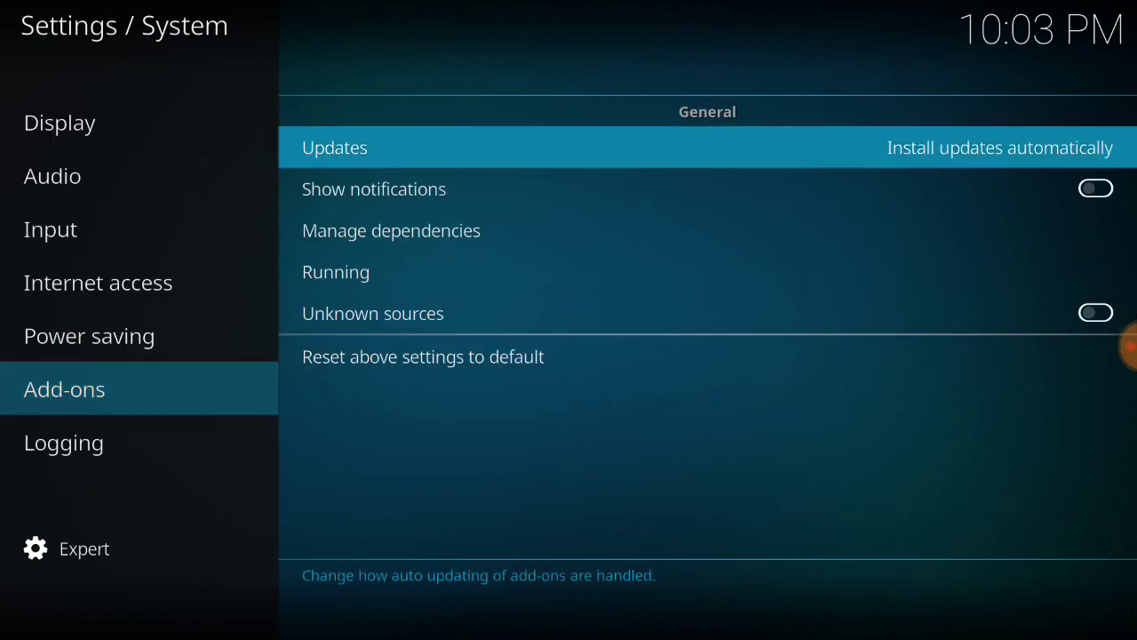
key(Down)
key(Down)
key(Down)
key(Down)
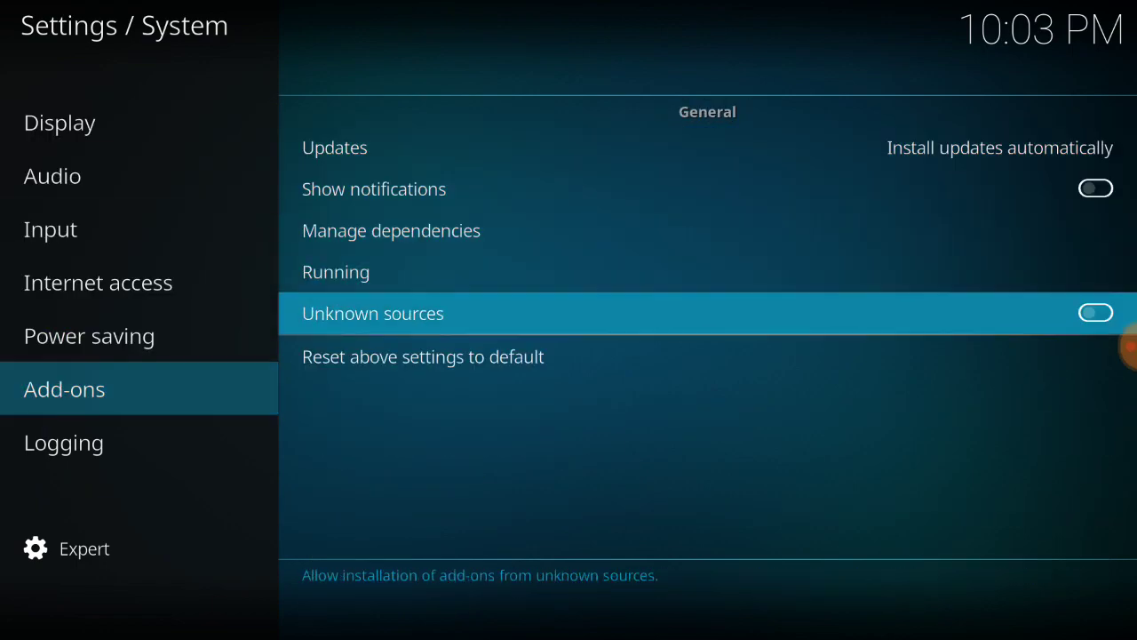
key(Return)
key(Left)
key(Return)
Go back to the System menu and open the File manager
key(Escape)
key(Left)
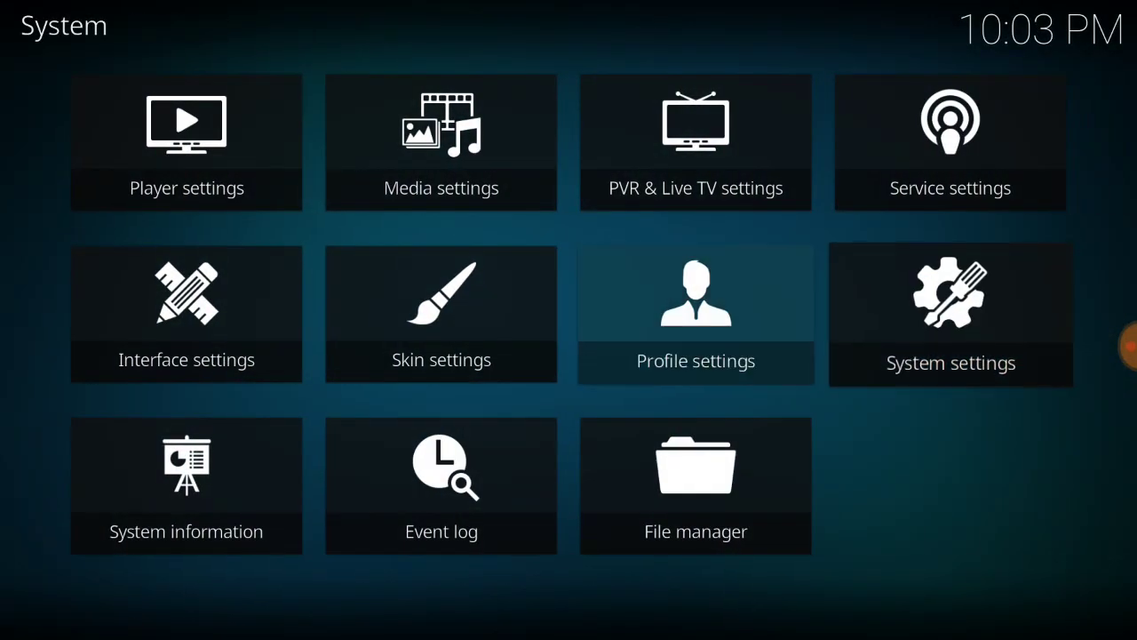
key(Down)
key(Return)
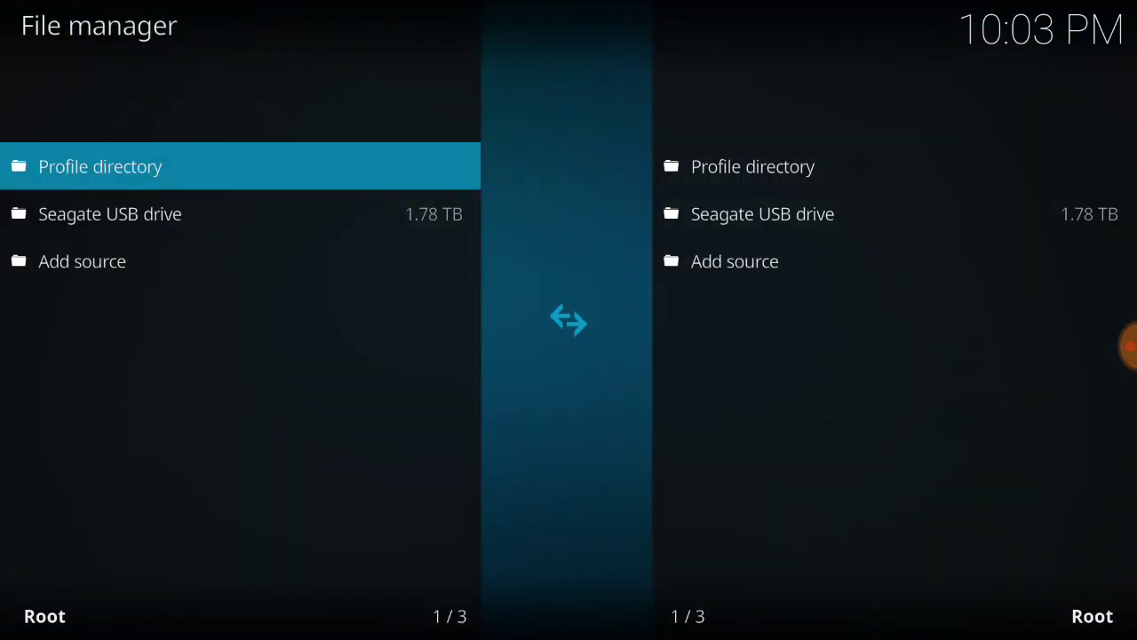
key(Down)
key(Down)
key(Return)
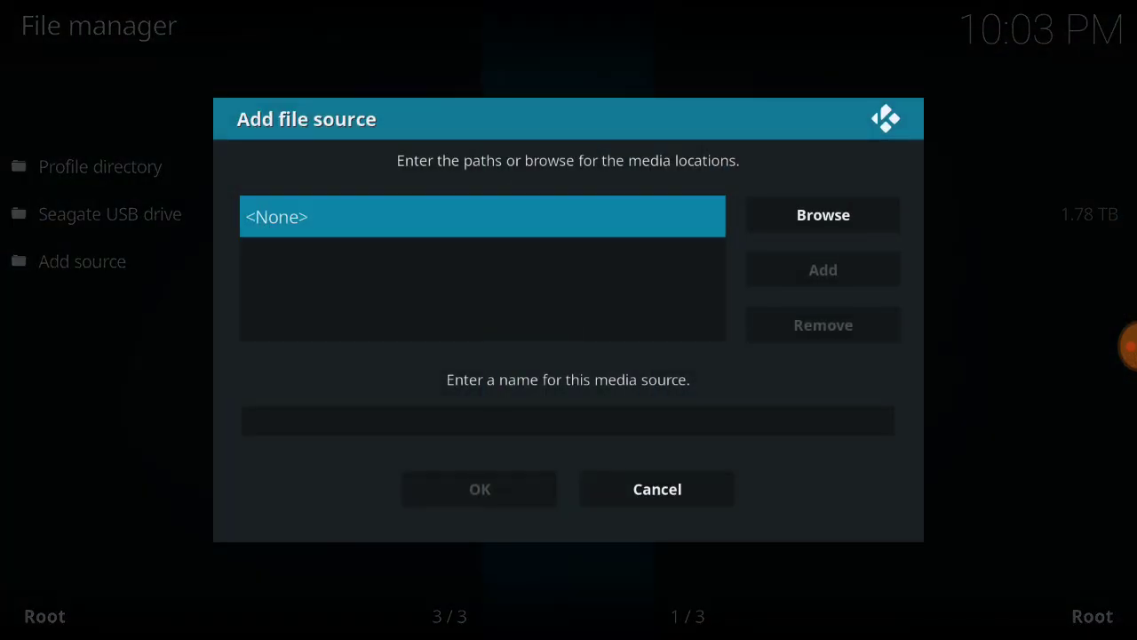
key(Return)
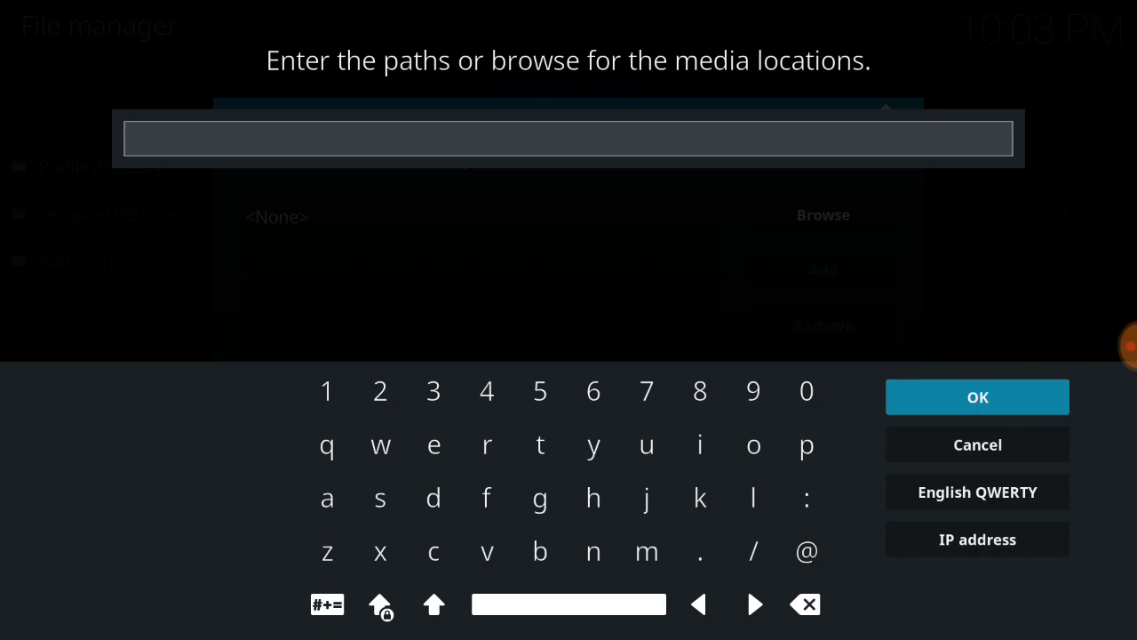
text(http://dorks)
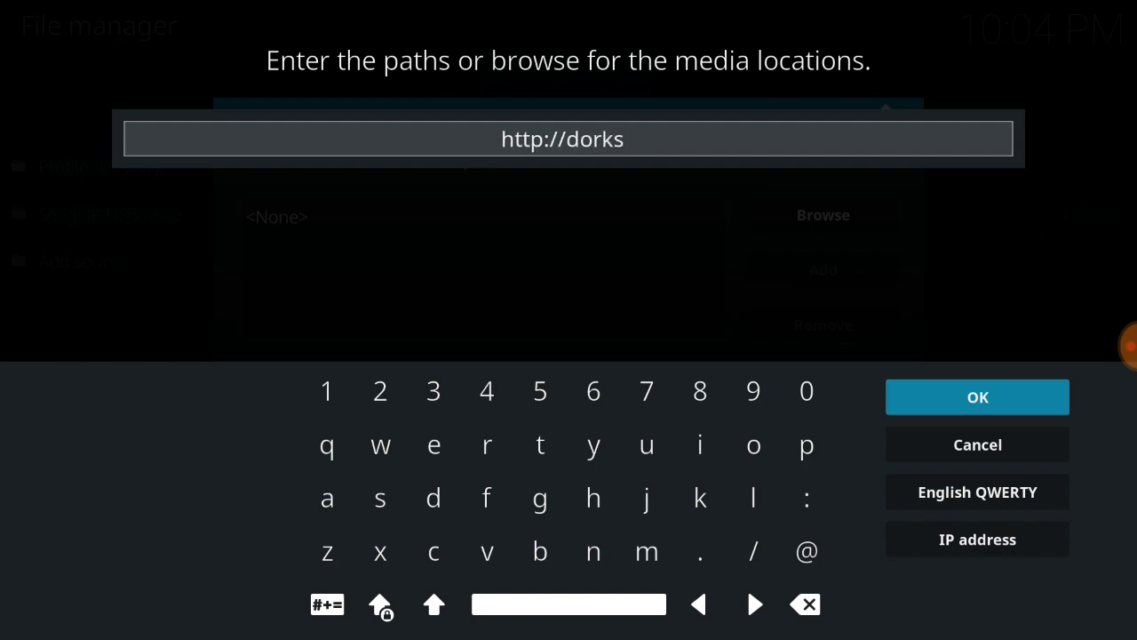
text(.xyz)
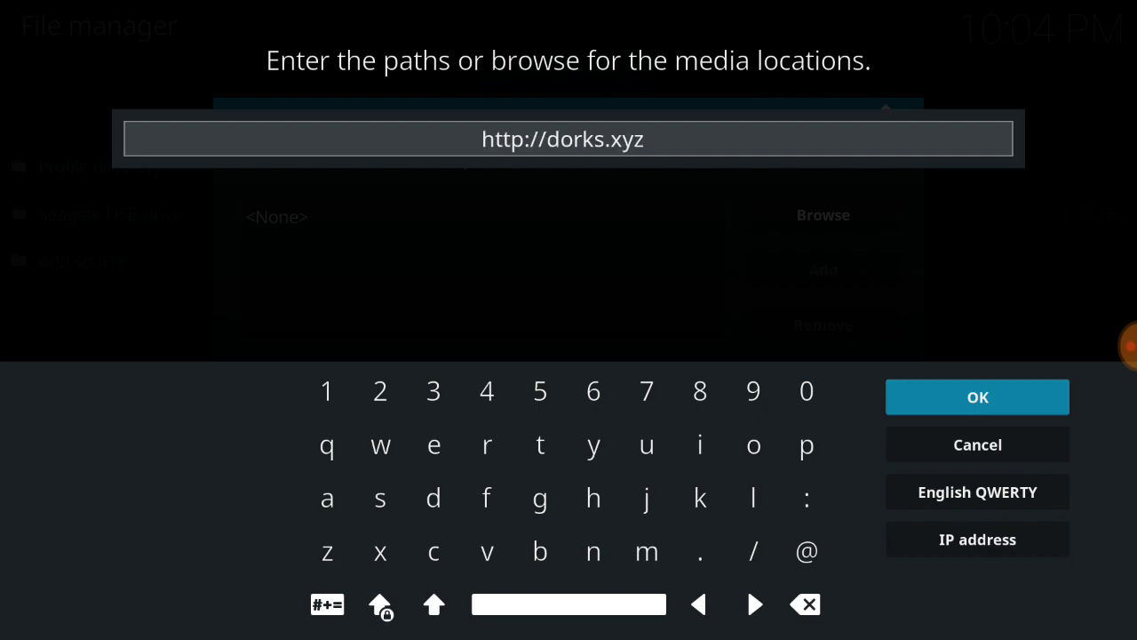
text(.x)
key(BackSpace)
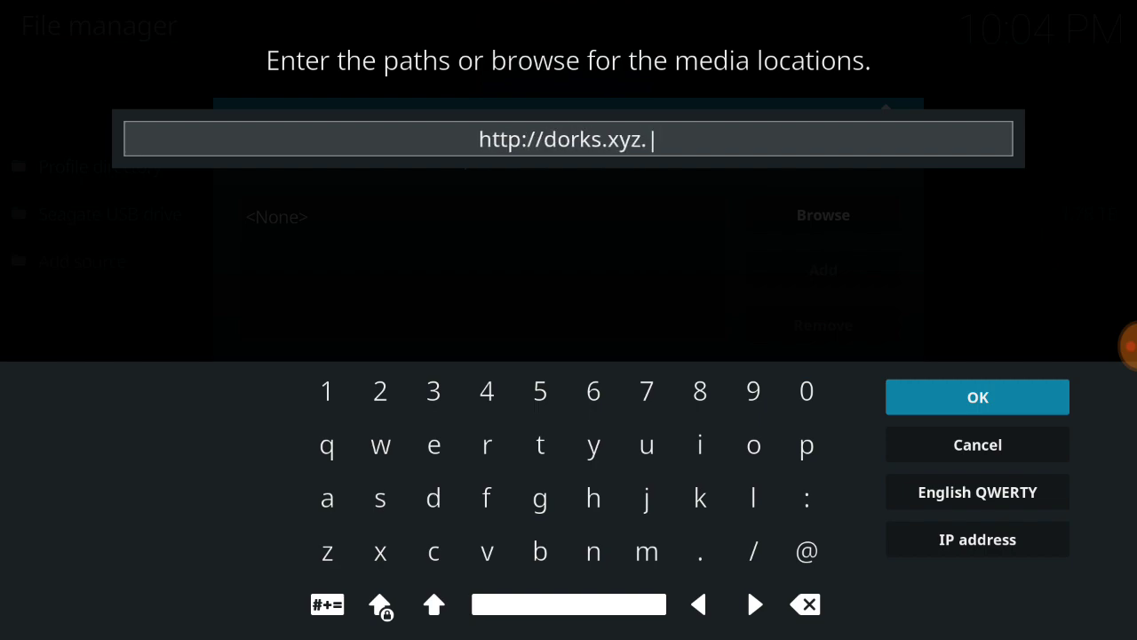
text(wiz)
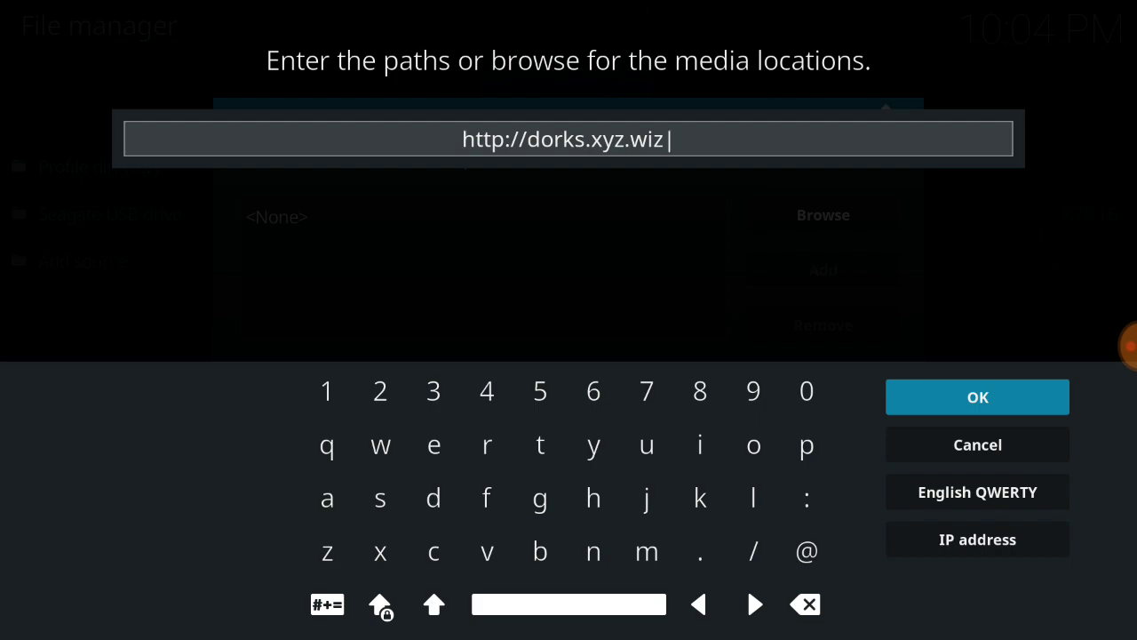
key(Return)
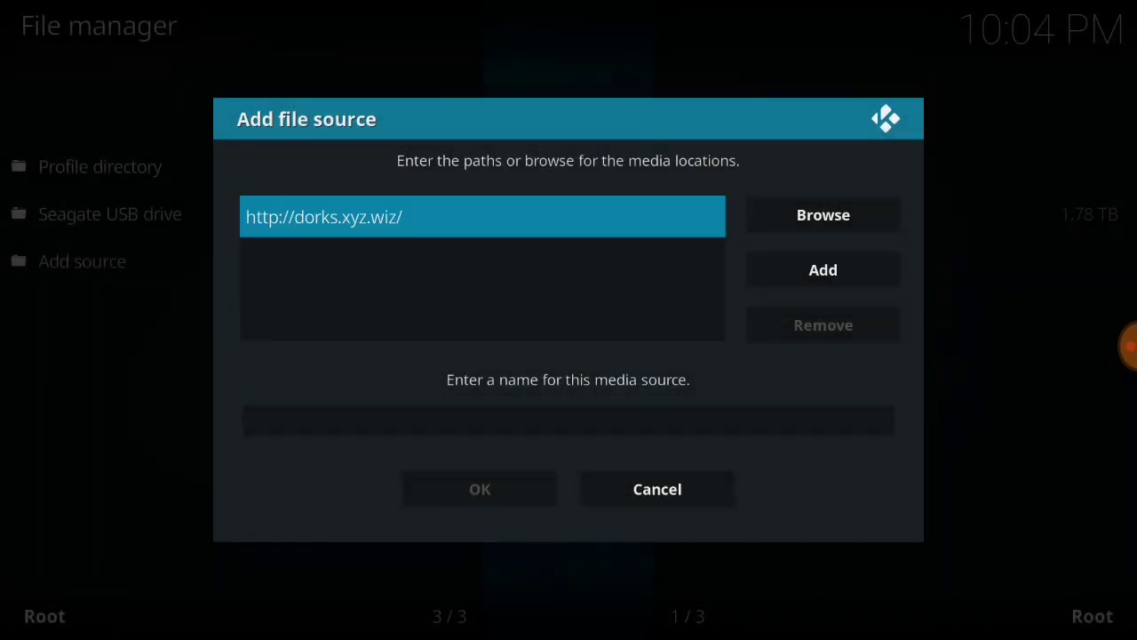
Name the source .durex, save it, and decline the unreachable-source prompt
key(Down)
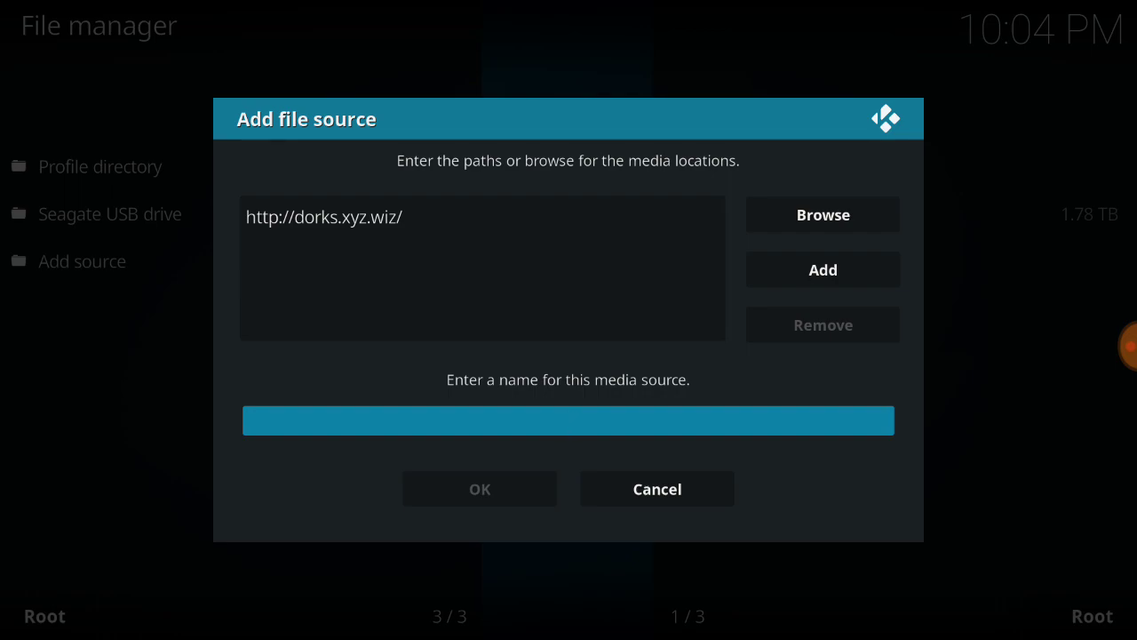
text(.drex)
key(BackSpace)
key(BackSpace)
key(BackSpace)
text(urex)
key(Down)
key(Return)
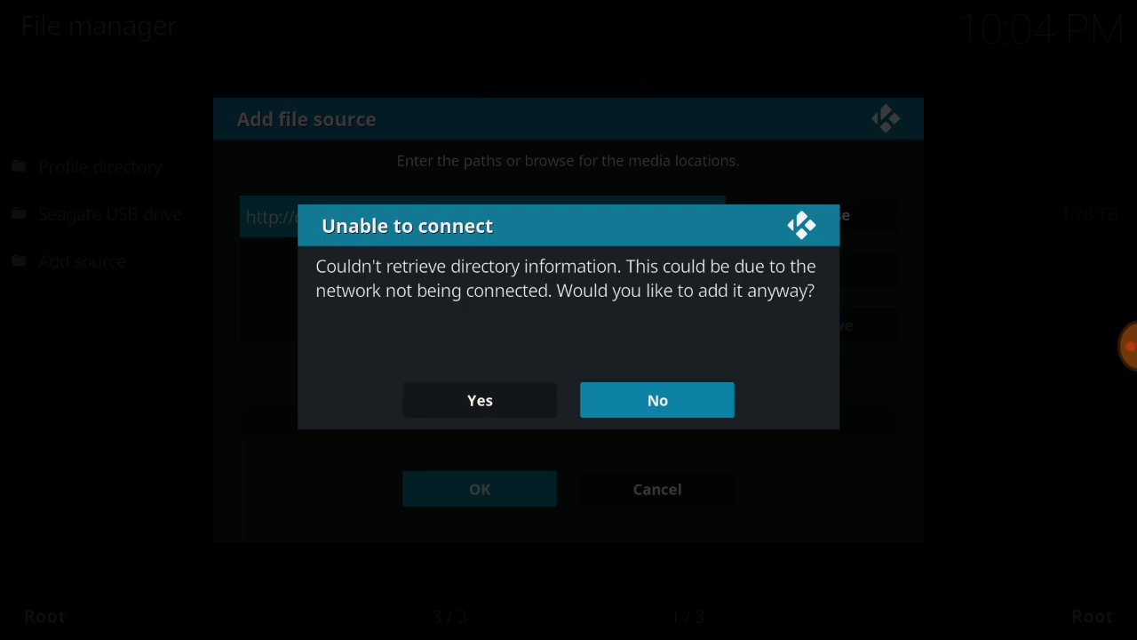
key(Return)
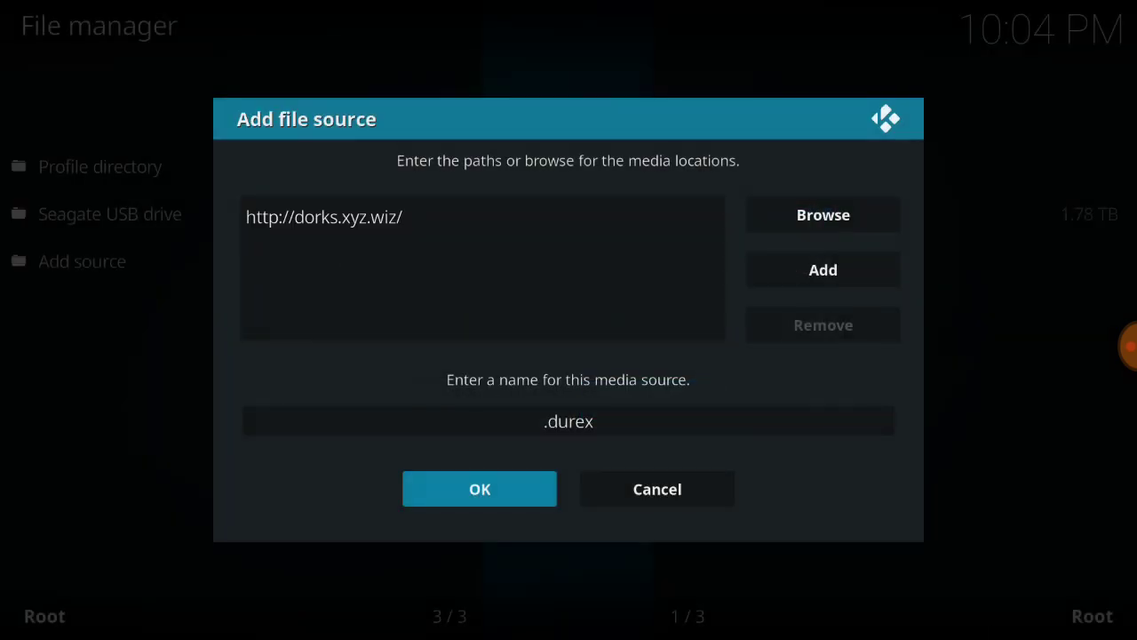
key(Up)
key(Up)
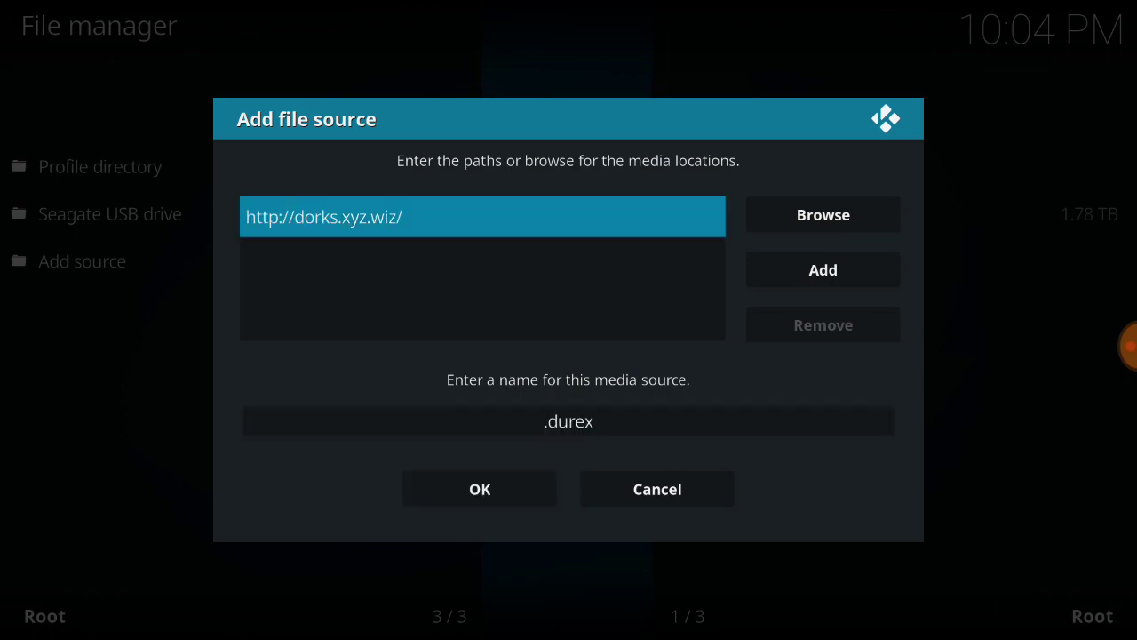
key(Return)
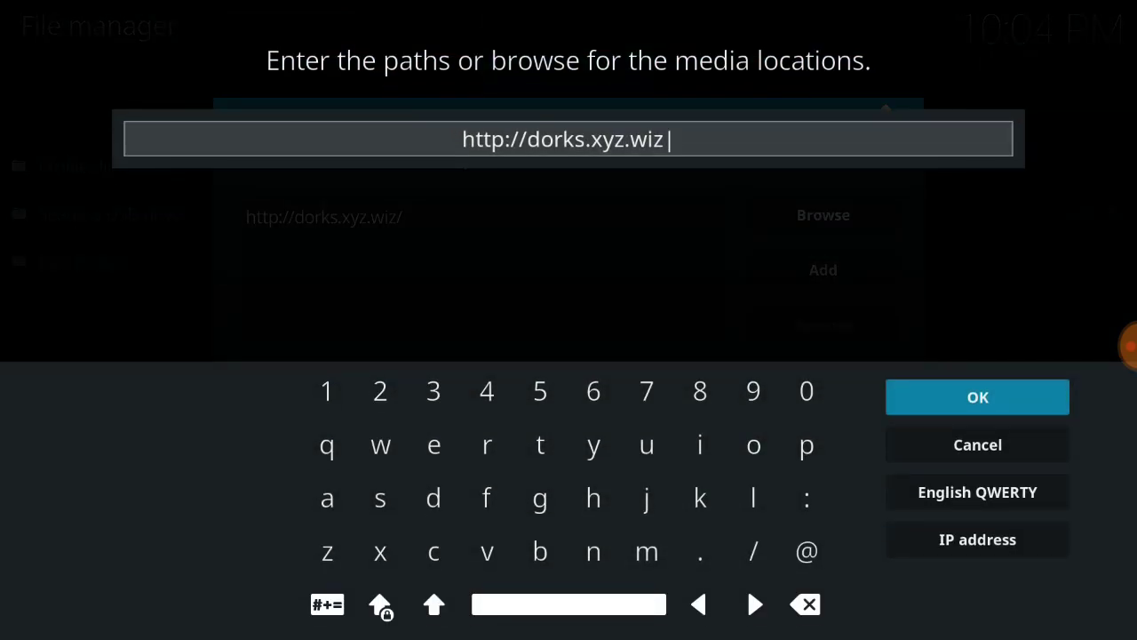
key(BackSpace)
key(BackSpace)
key(BackSpace)
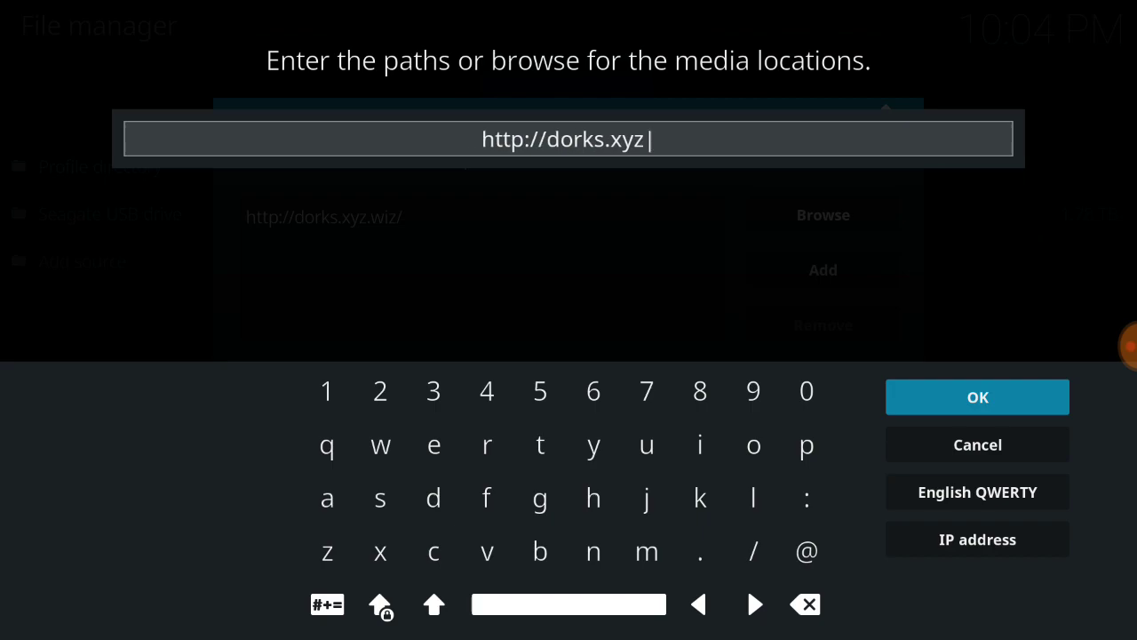
text(/w)
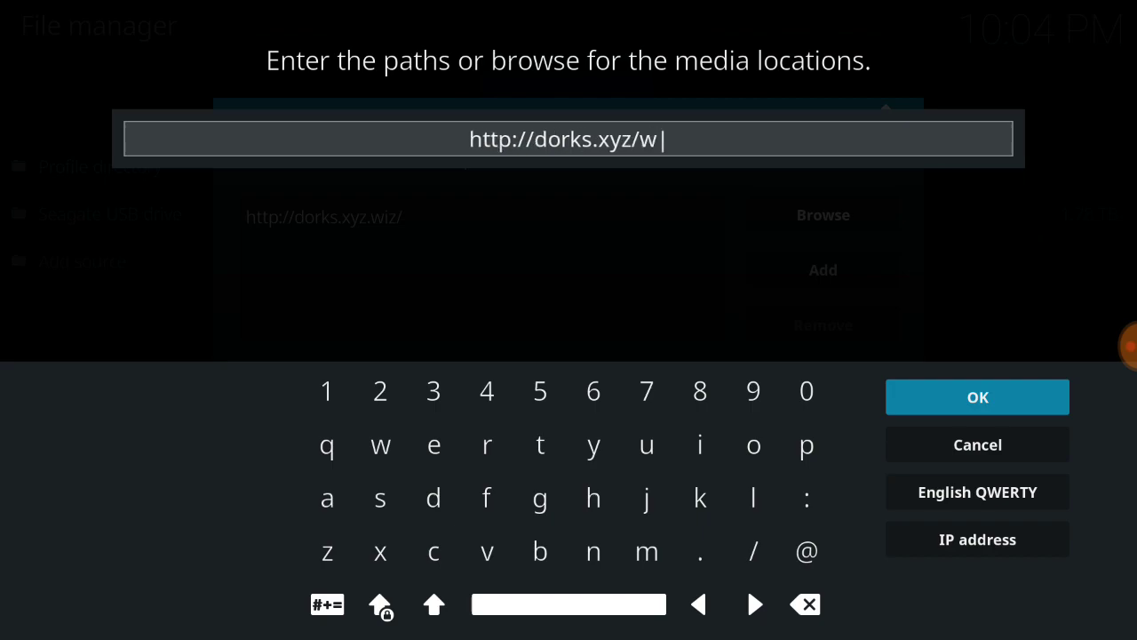
text(iz)
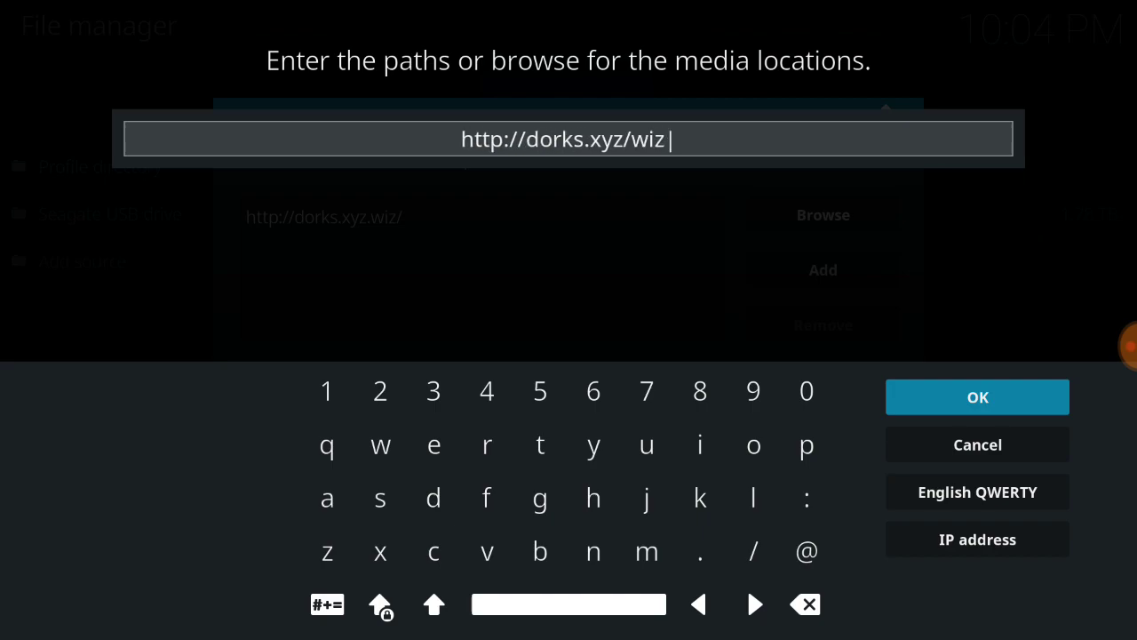
key(Return)
key(Down)
key(Down)
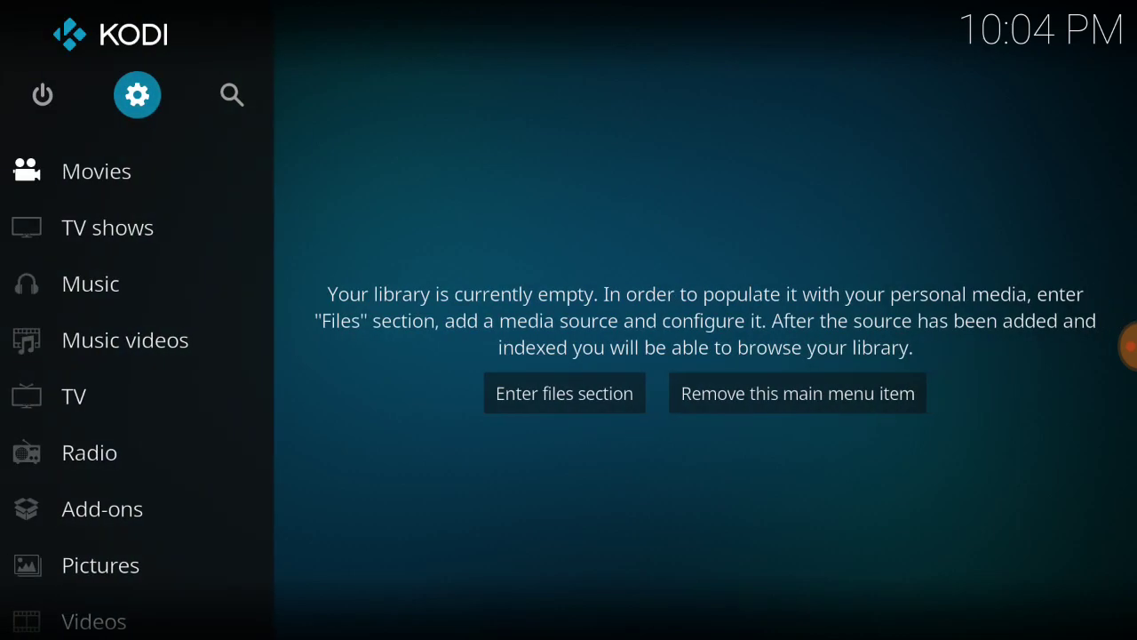
Open the add-on browser from the Add-ons section of the home menu
key(Down)
key(Down)
key(Down)
key(Down)
key(Down)
key(Down)
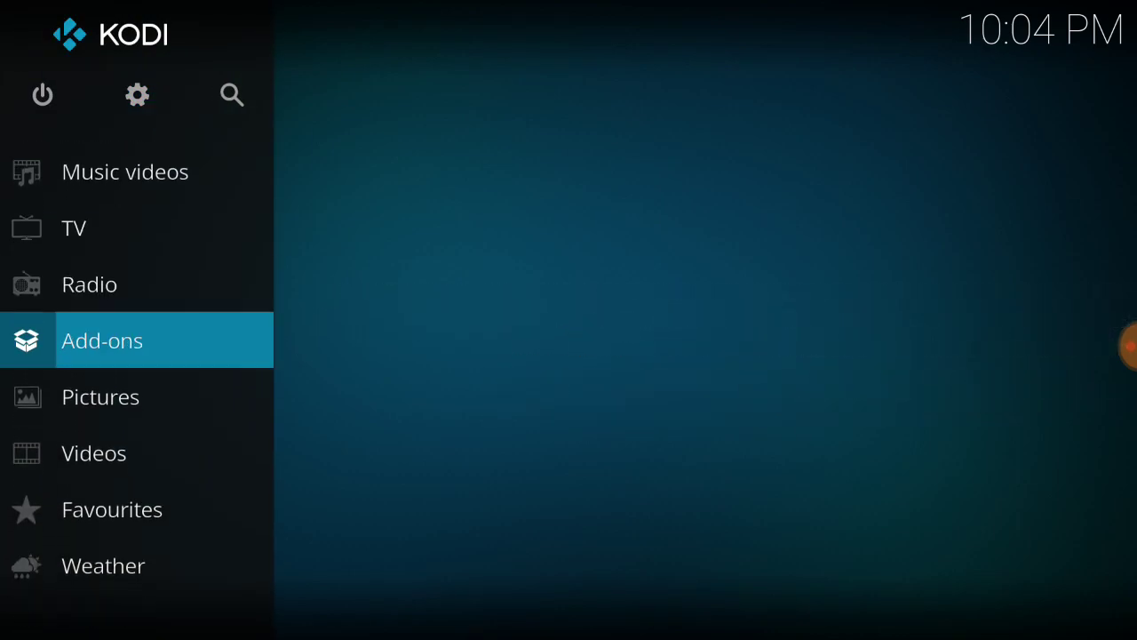
key(Return)
key(Up)
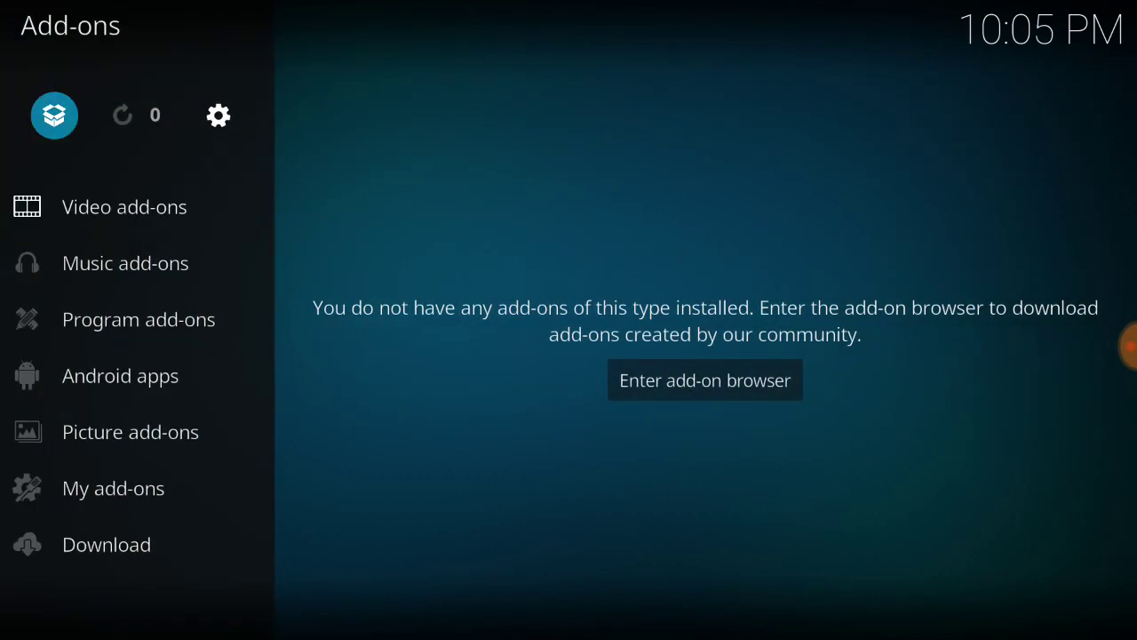
key(Return)
Install plugin.program.drxwizard-6.3.zip from the .durex source, then go back to Add-ons
key(Down)
key(Down)
key(Down)
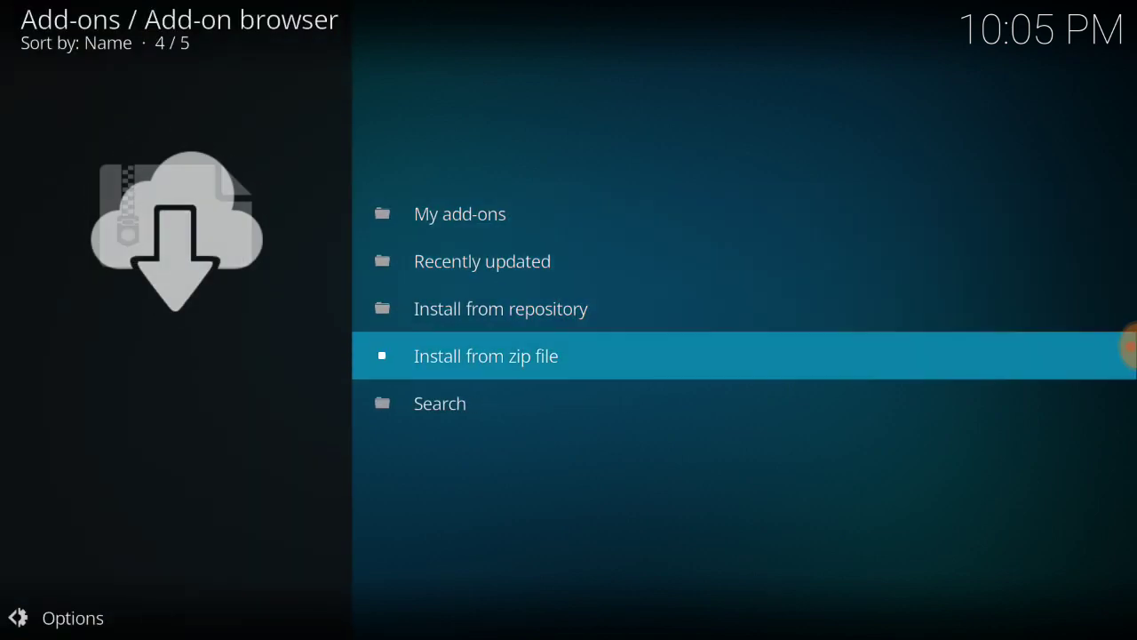
key(Return)
key(Down)
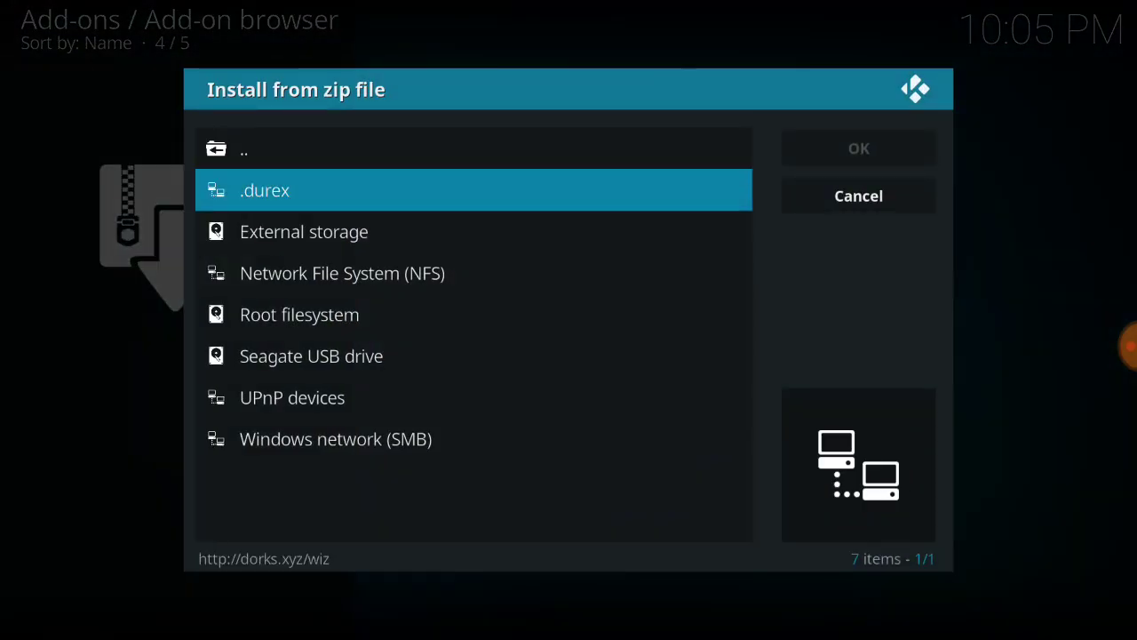
key(Return)
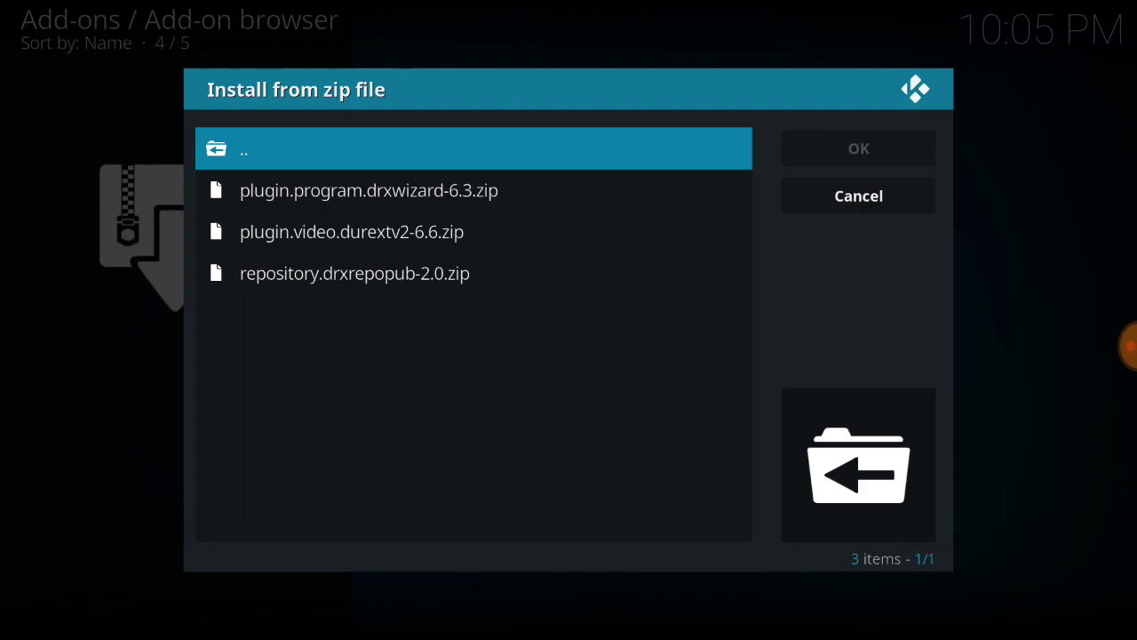
key(Down)
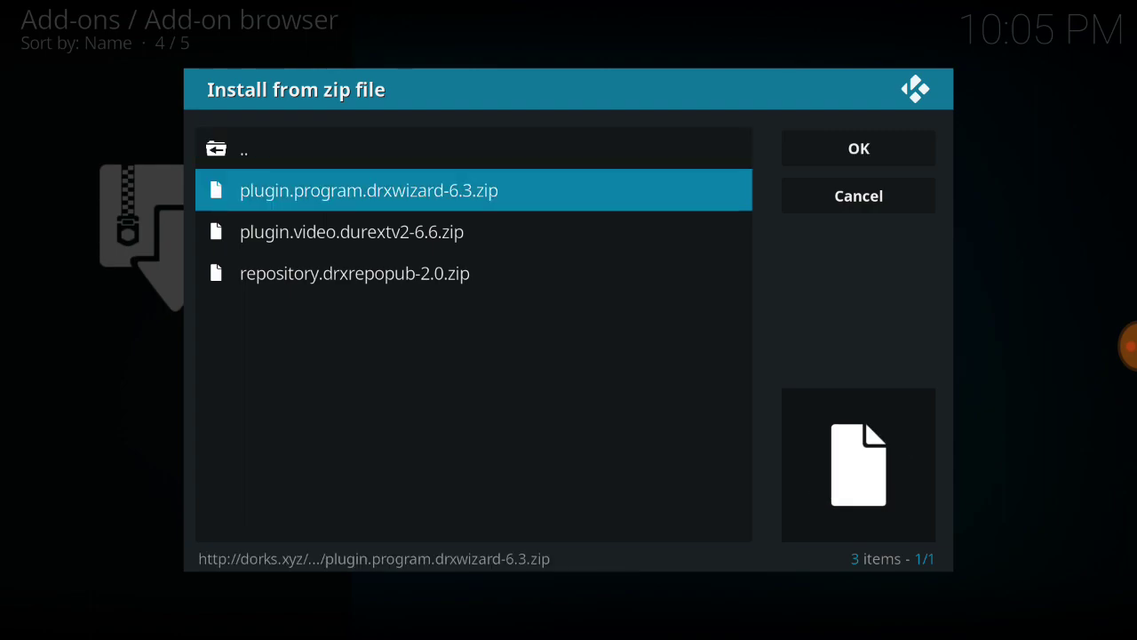
key(Return)
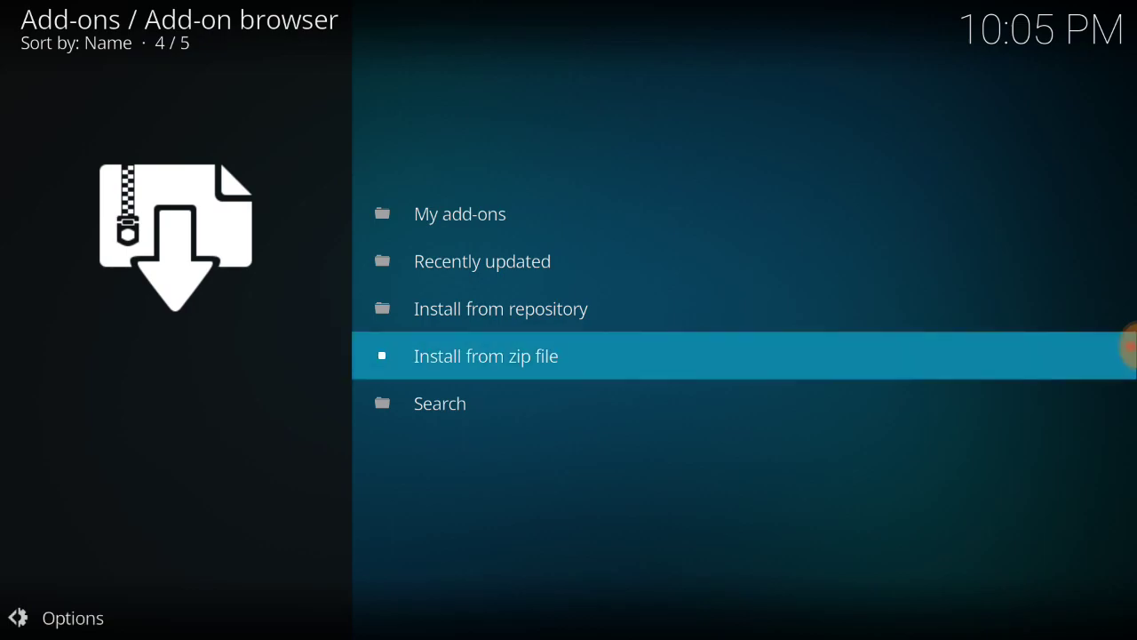
key(Up)
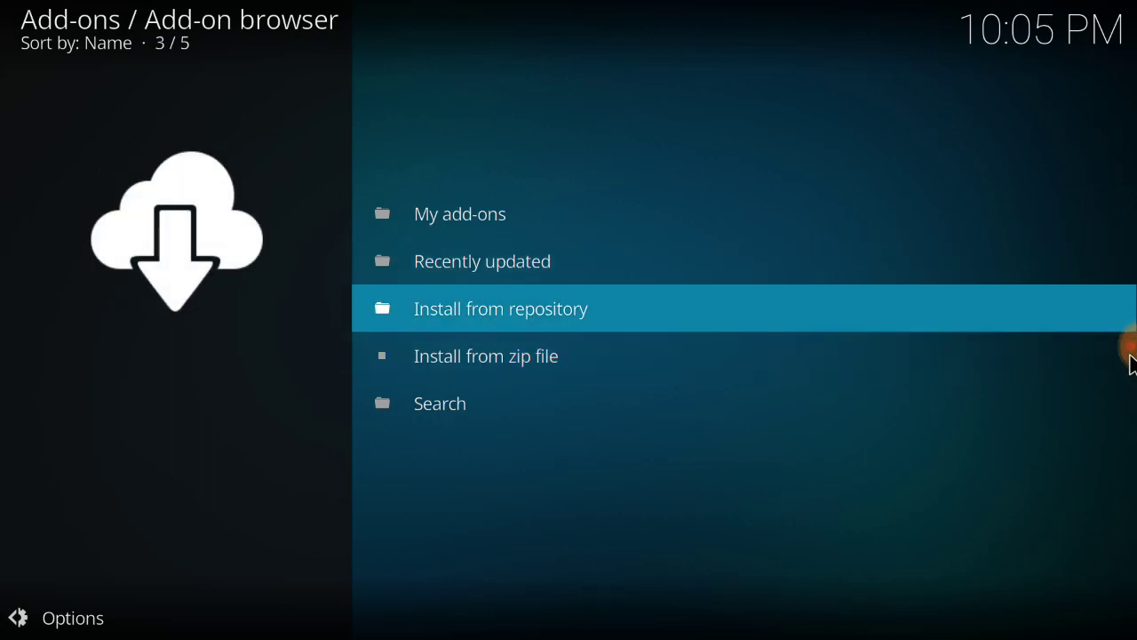
click(1132, 348)
key(BackSpace)
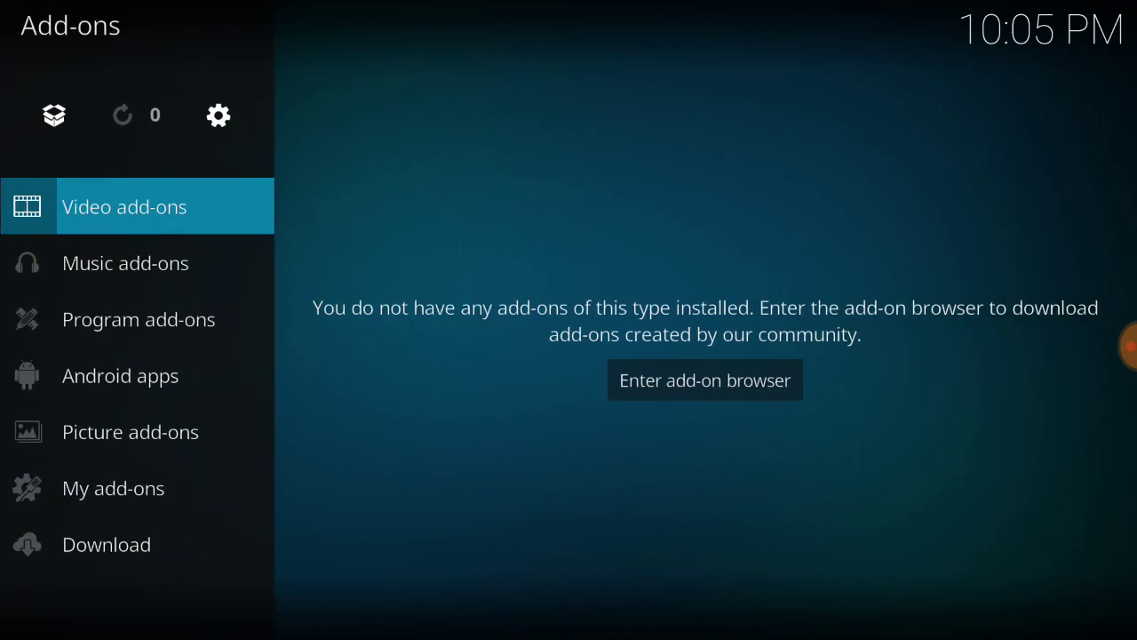
Launch the Durex Wizard, dismiss the announcement twice, and accept the default first-run settings
key(Up)
key(Right)
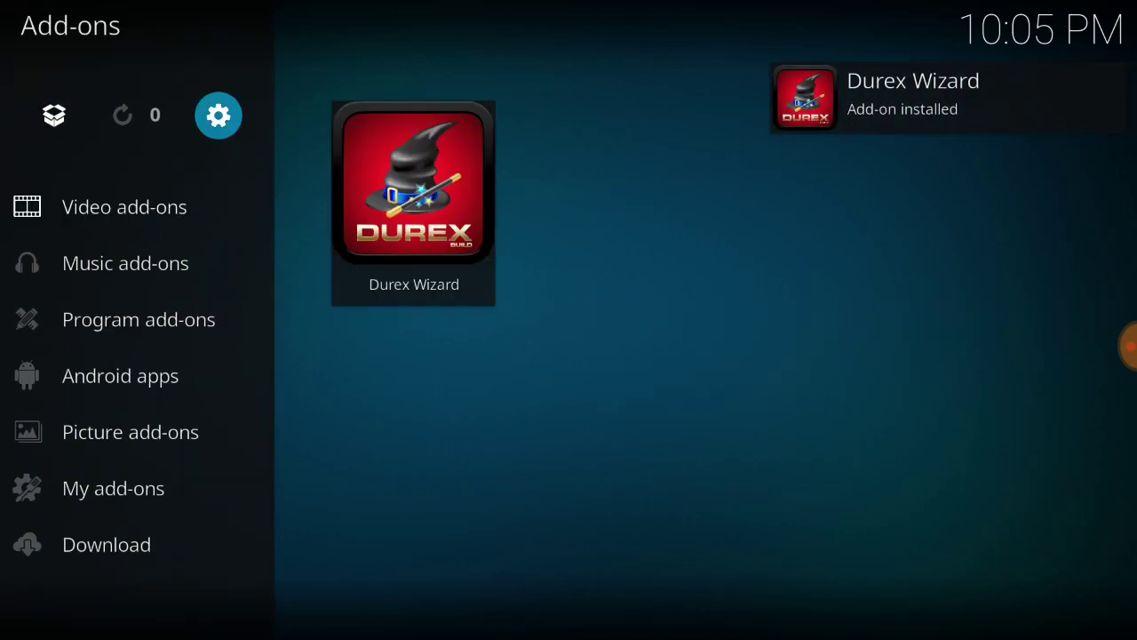
key(Right)
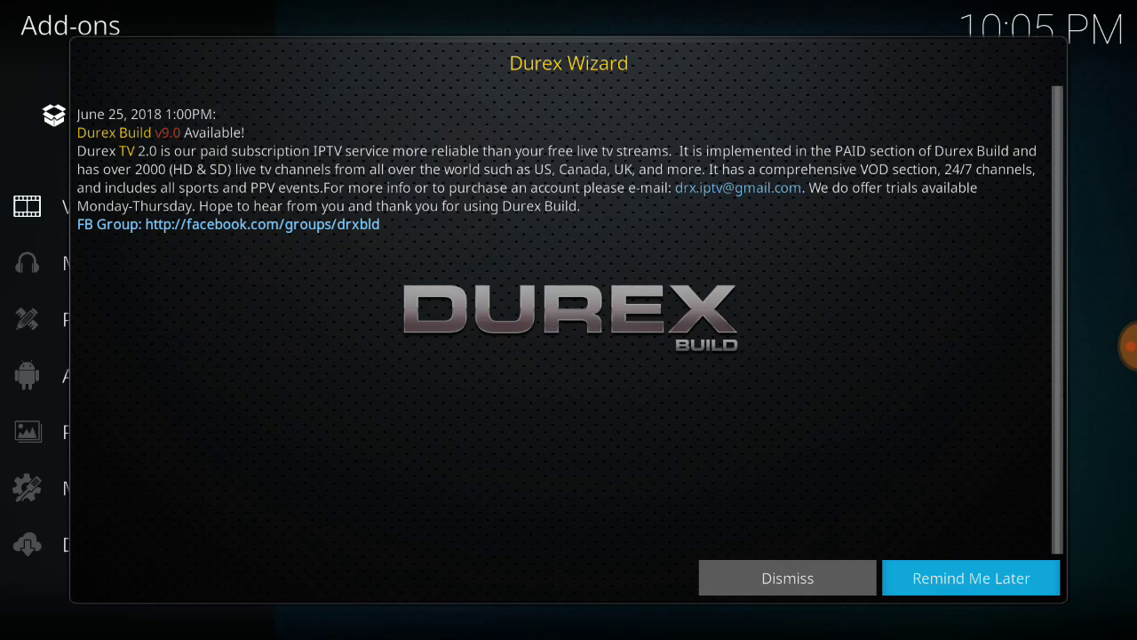
key(Left)
key(Return)
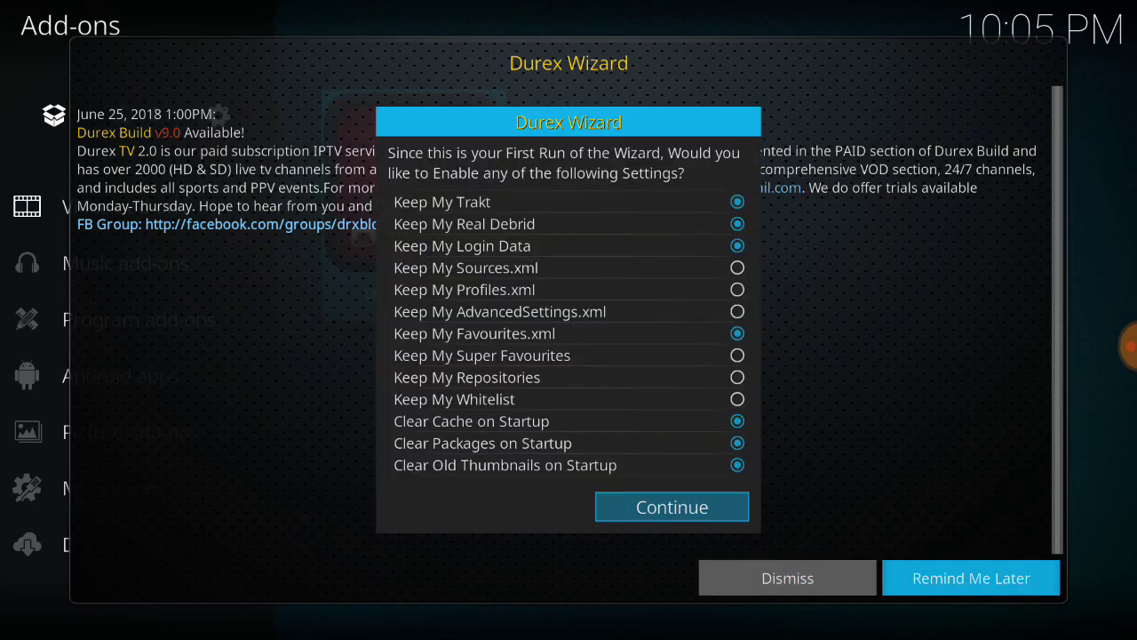
key(Return)
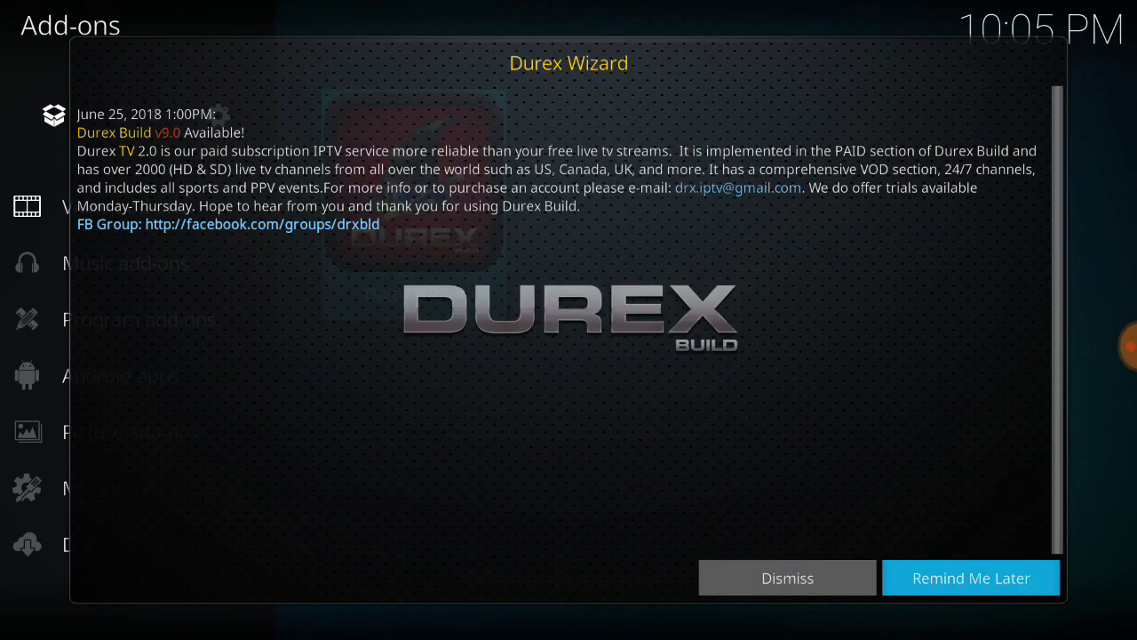
key(Return)
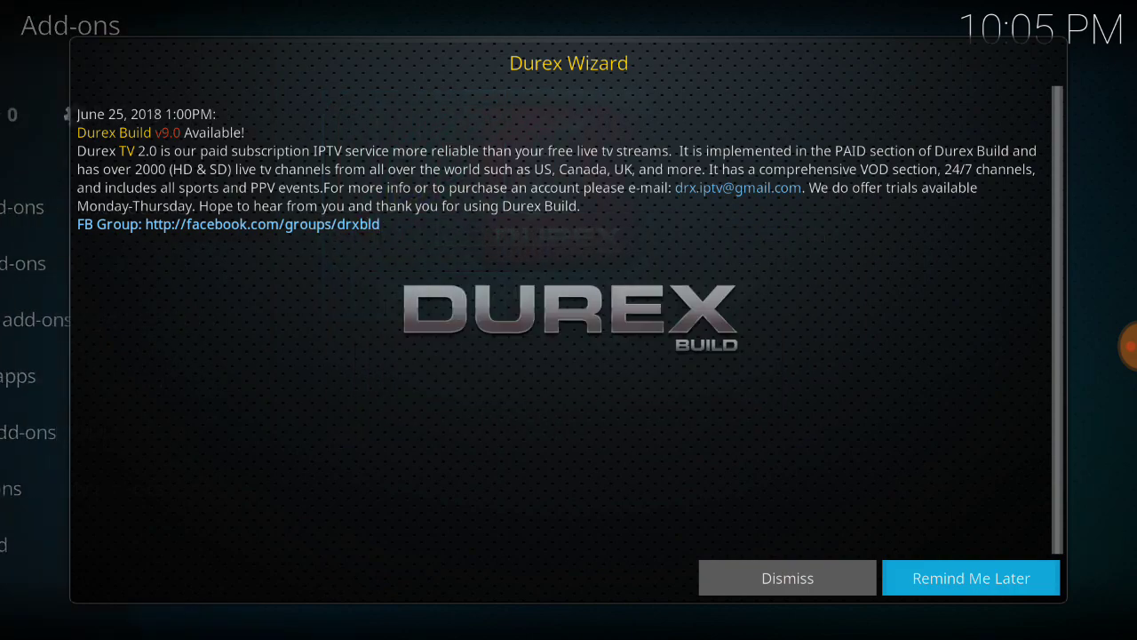
key(Left)
key(Return)
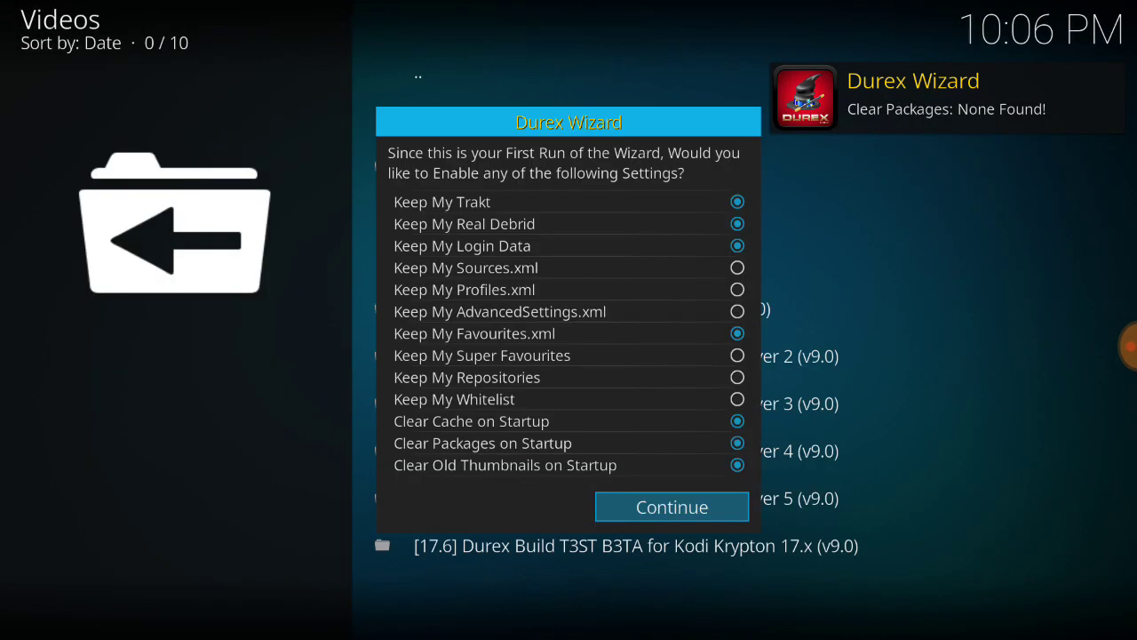
key(Return)
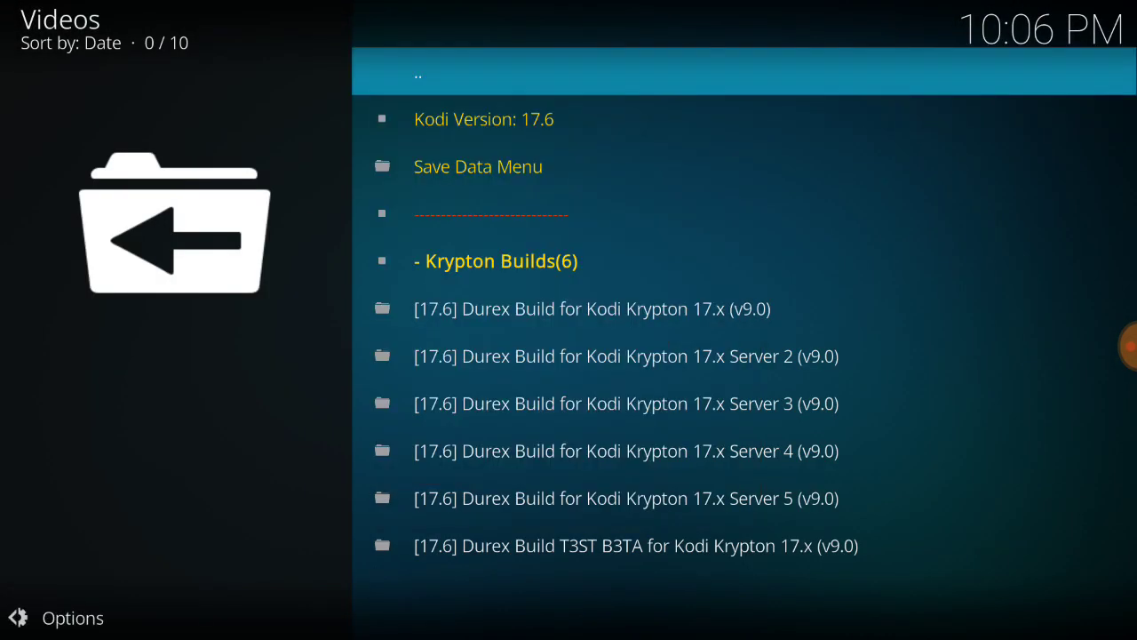
Skip the no-build prompt, open Durex Build for Kodi Krypton 17.x (v9.0), and choose Fresh Install
key(Right)
key(Return)
key(Down)
key(Down)
key(Down)
key(Down)
key(Down)
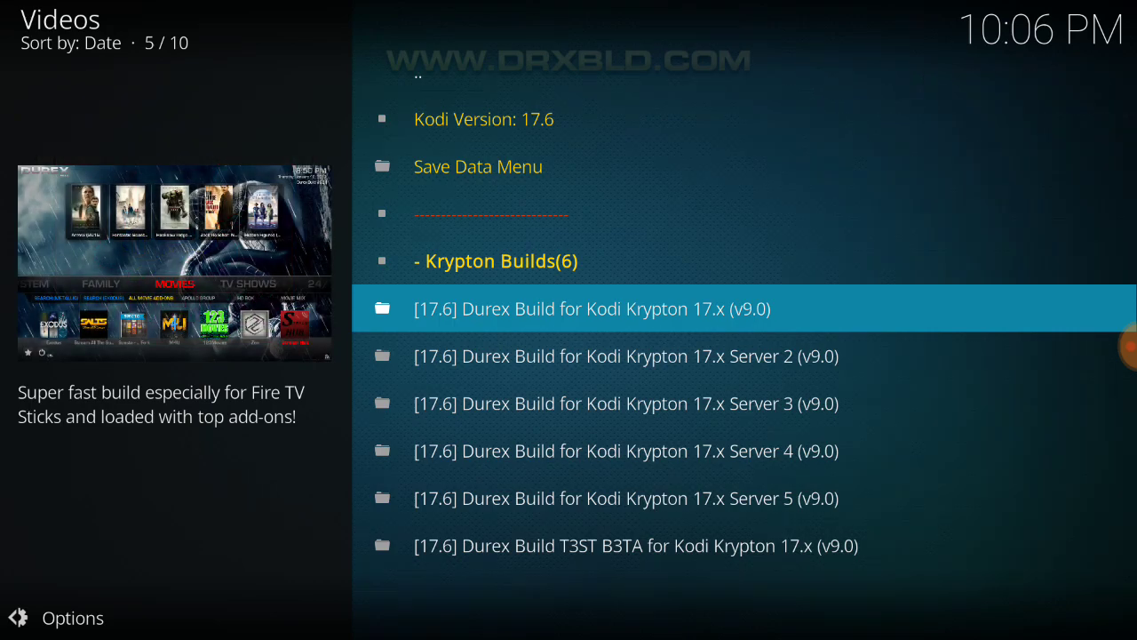
key(Down)
key(Down)
key(Down)
key(Down)
key(Down)
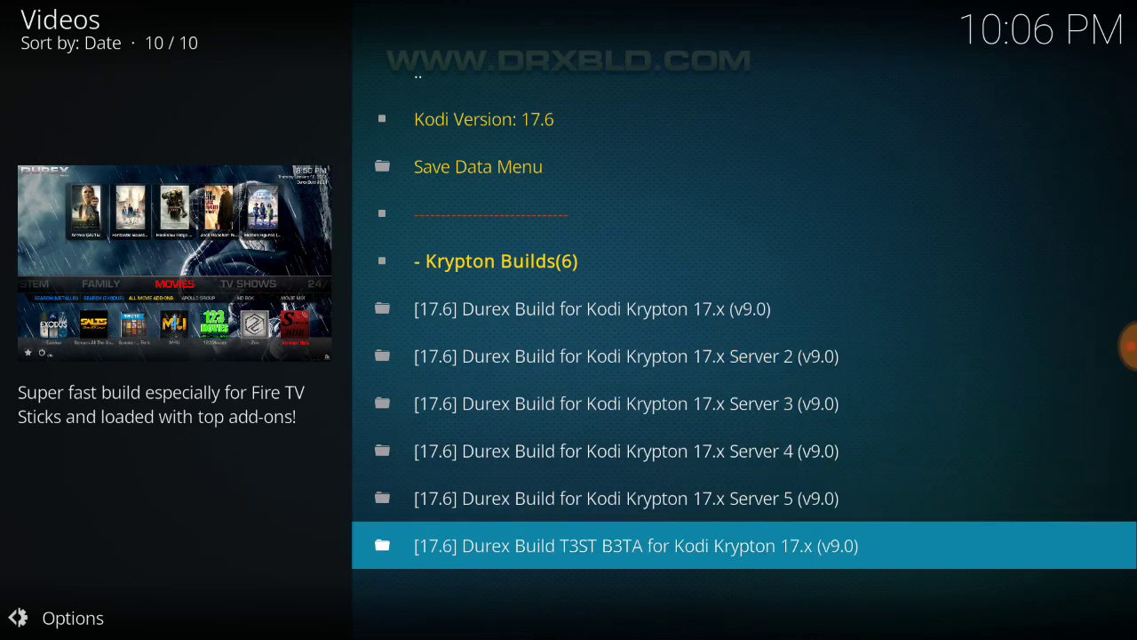
key(Up)
key(Up)
key(Up)
key(Up)
key(Up)
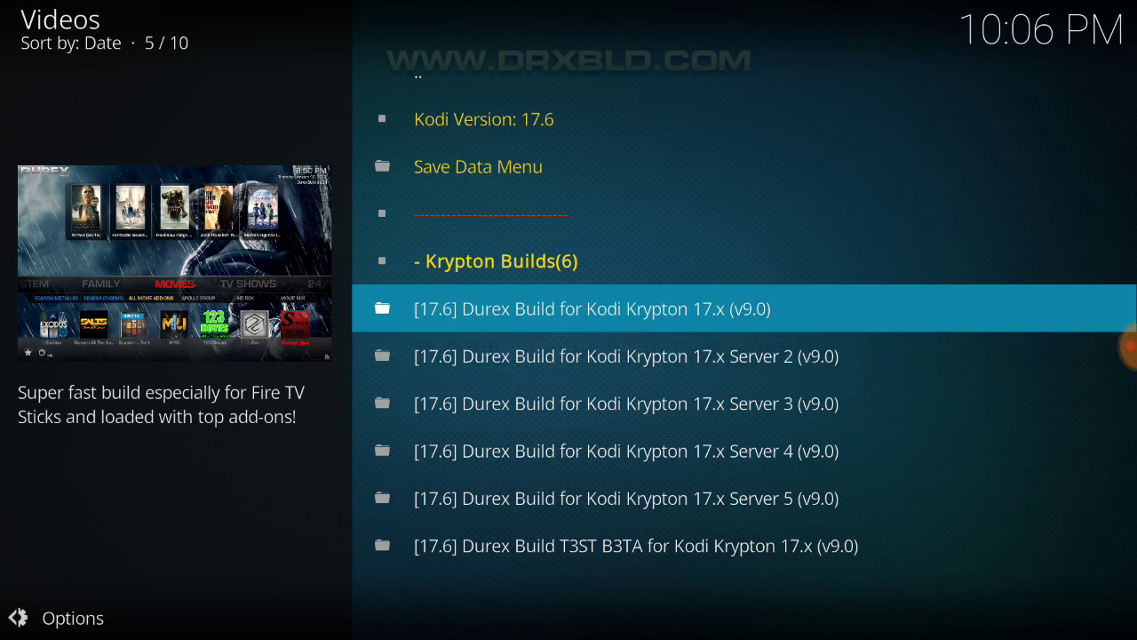
key(Return)
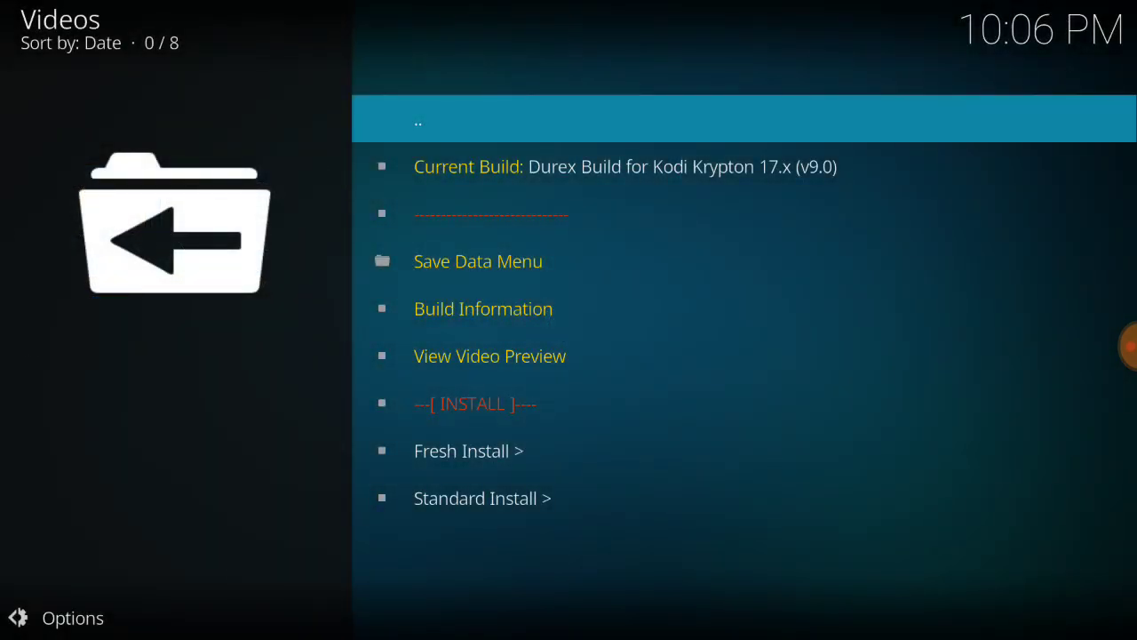
key(Down)
key(Down)
key(Down)
key(Down)
key(Down)
key(Down)
key(Down)
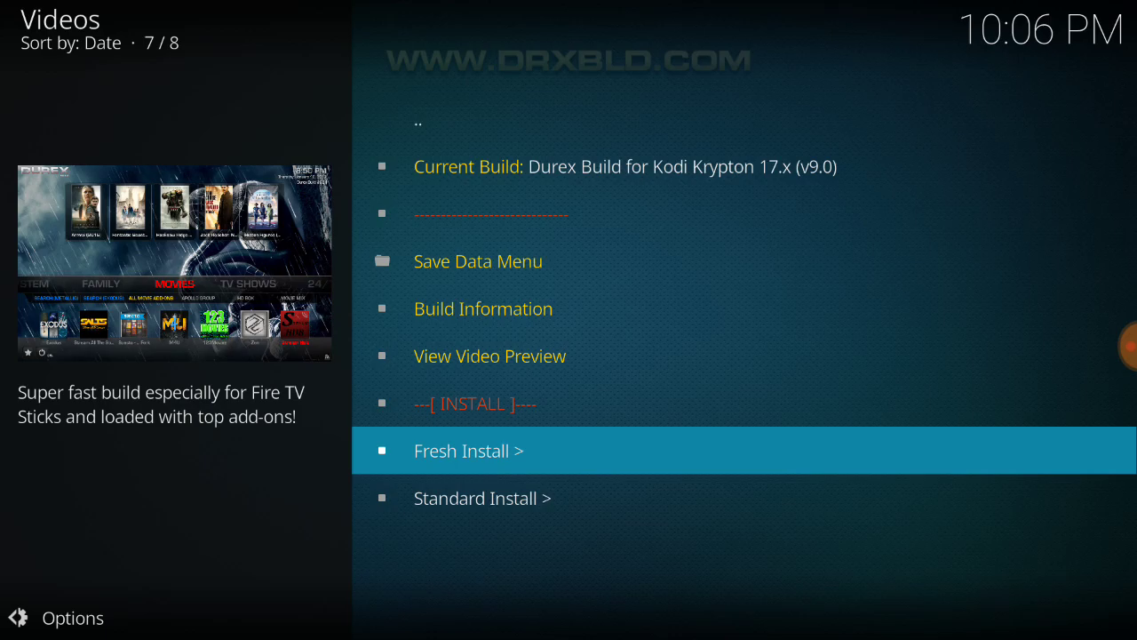
key(Return)
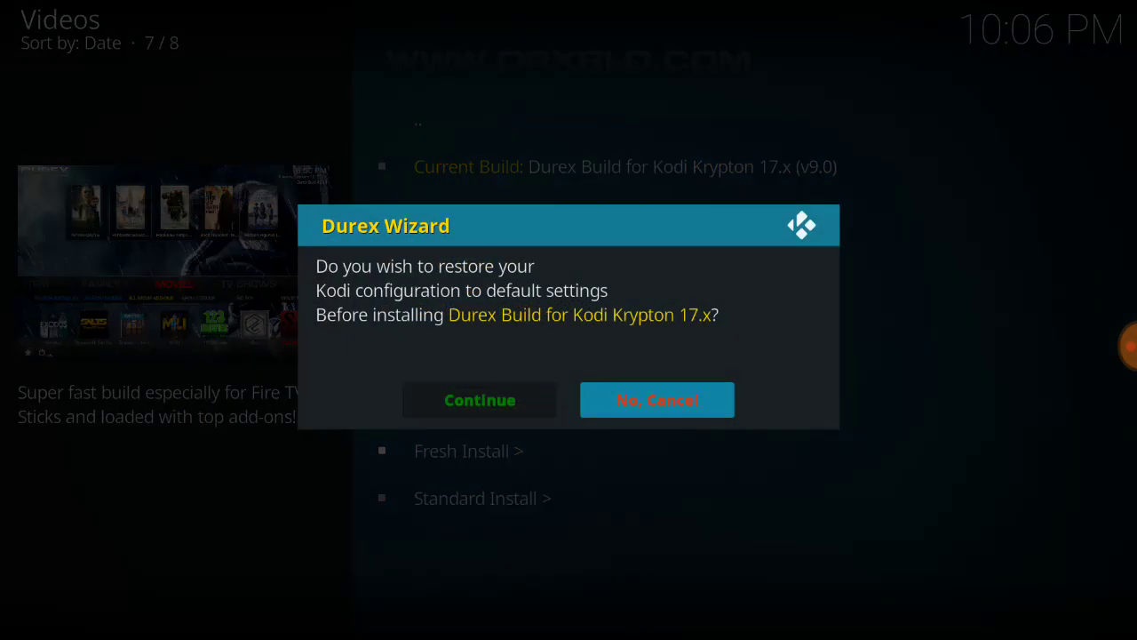
Confirm restoring default settings and let Durex Build v9.0 download and install
key(Left)
key(Return)
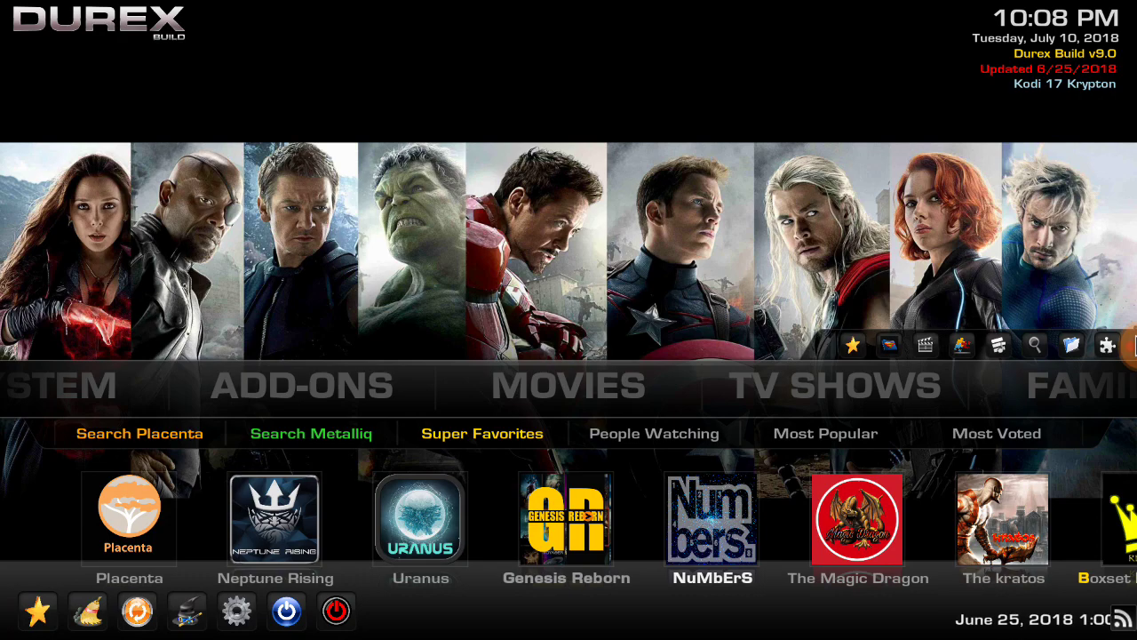
click(1130, 347)
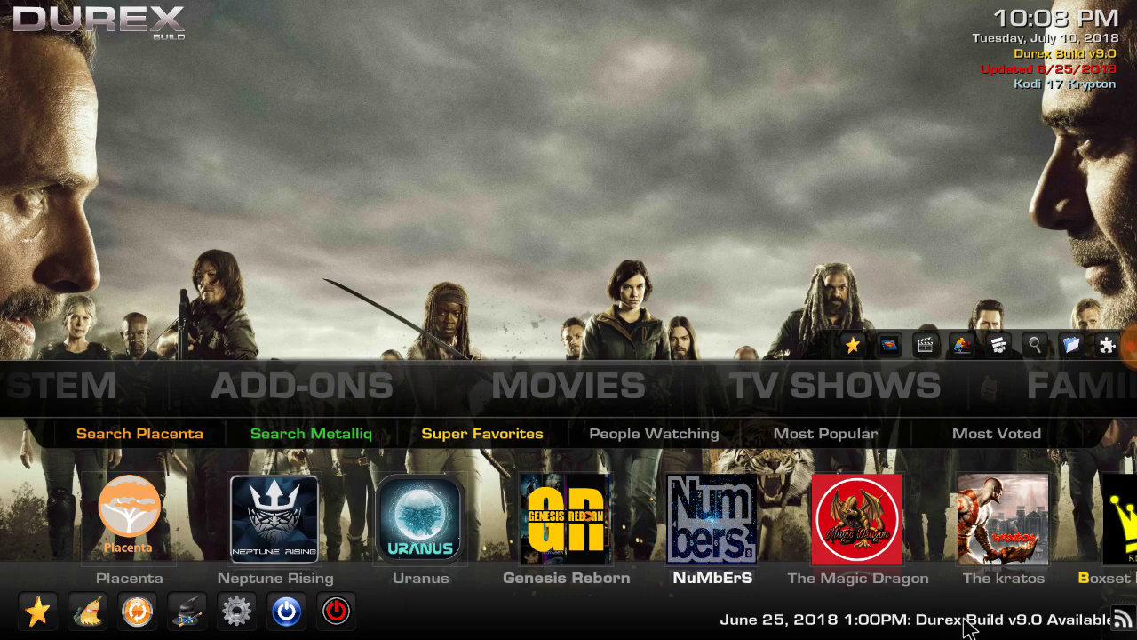
Move focus to MOVIES on the Durex Build home menu
key(Up)
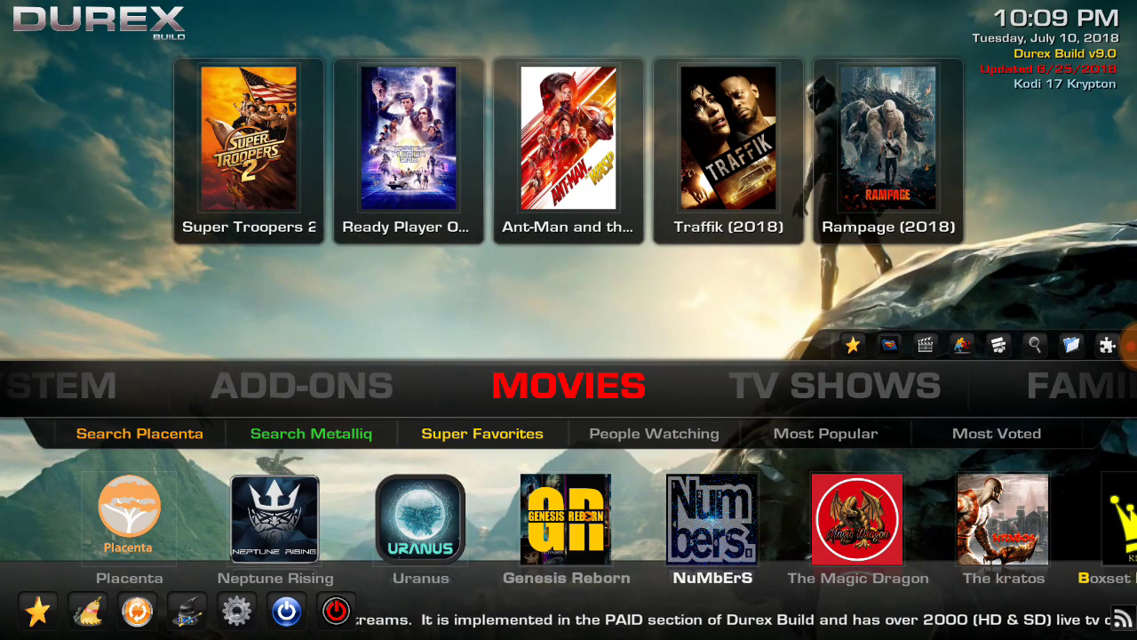
Browse through the Movies categories to the later entries
key(Down)
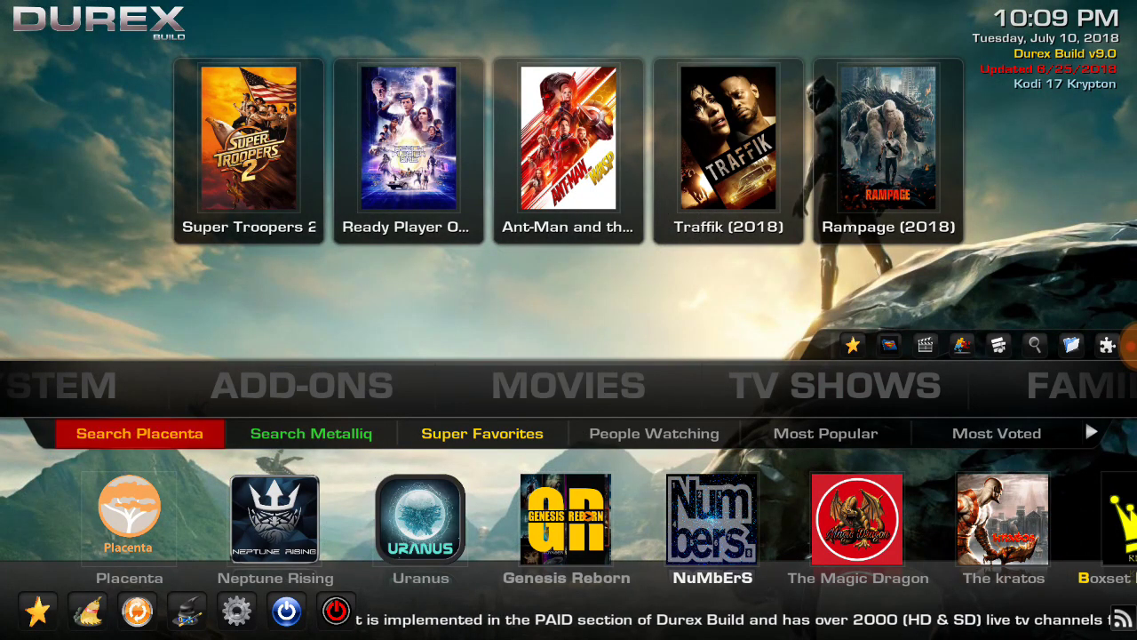
key(Right)
key(Right)
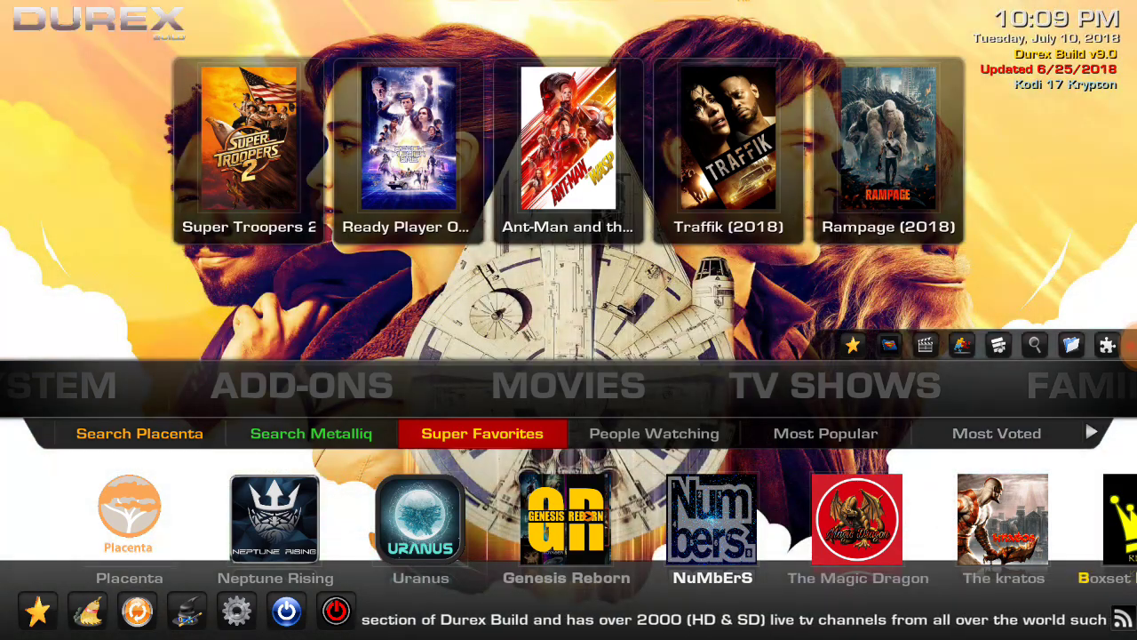
key(Right)
key(Right)
key(Right)
key(Right)
key(Right)
key(Right)
key(Right)
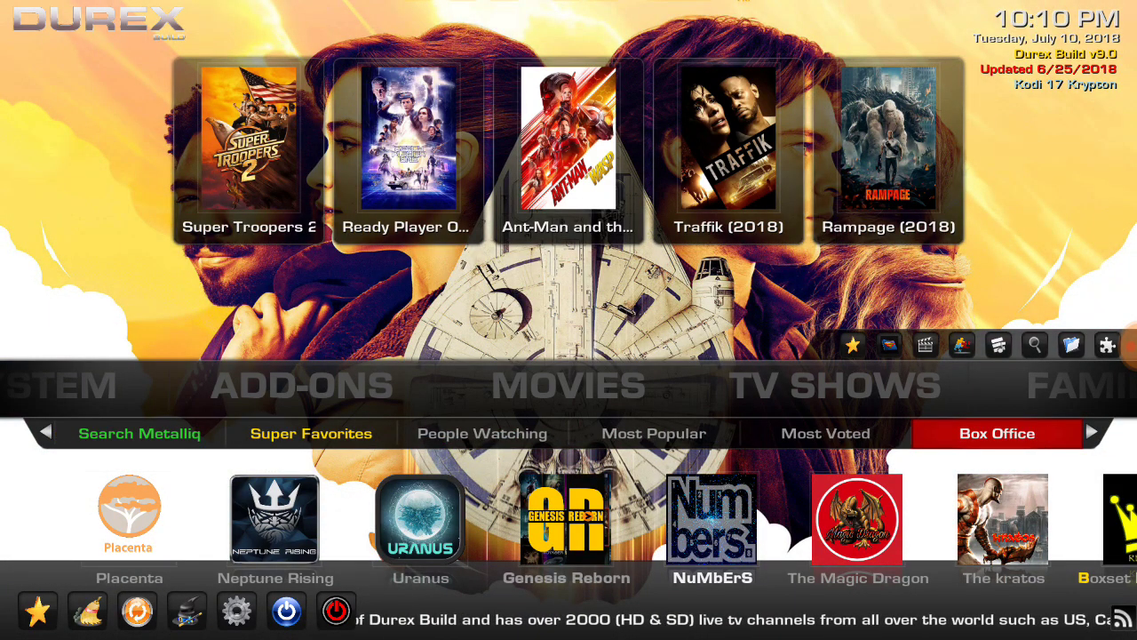
key(Right)
key(Right)
key(Right)
key(Right)
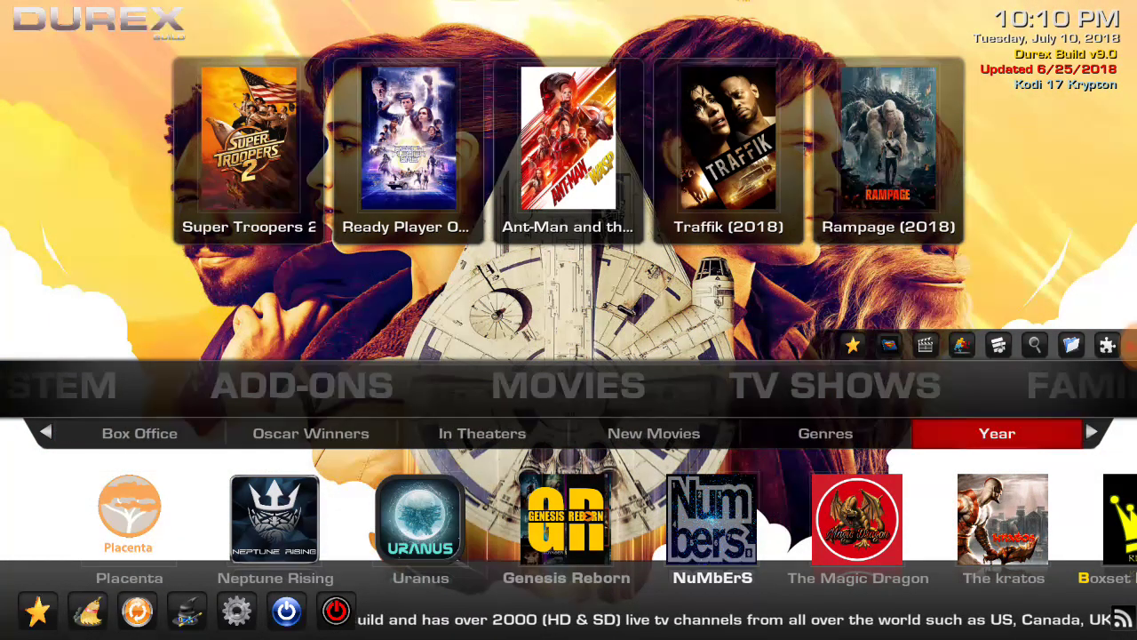
key(Right)
key(Right)
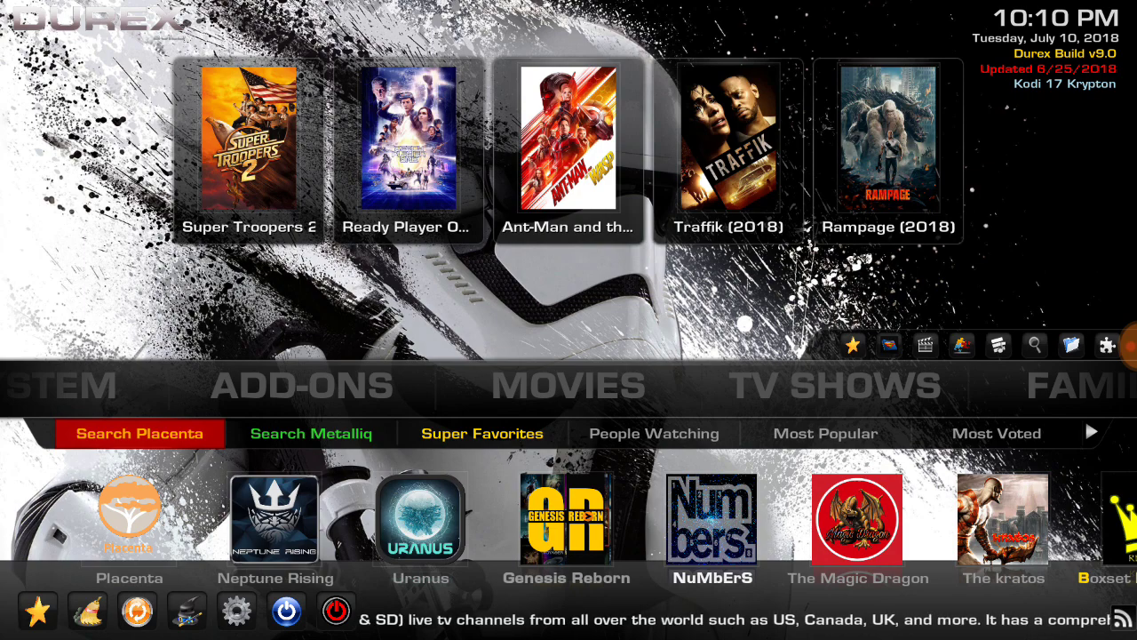
Browse the Movies add-on row past Placenta to Neptune Rising, then move to TV Shows
key(Down)
key(Right)
key(Right)
key(Right)
key(Right)
key(Right)
key(Right)
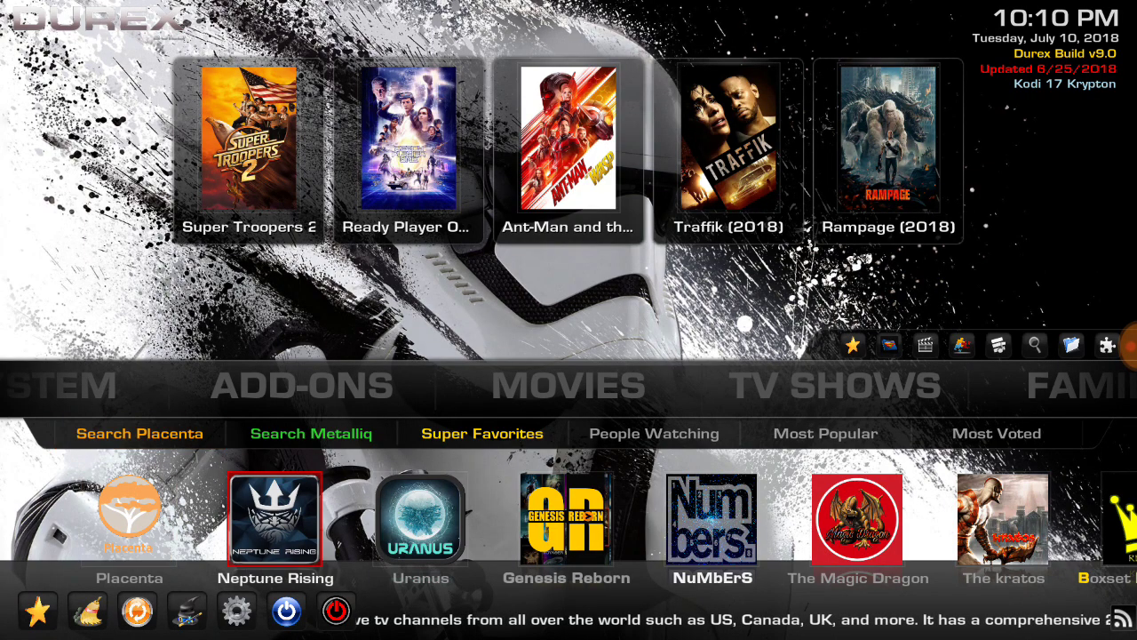
key(Right)
key(Right)
key(Right)
key(Right)
key(Right)
key(Right)
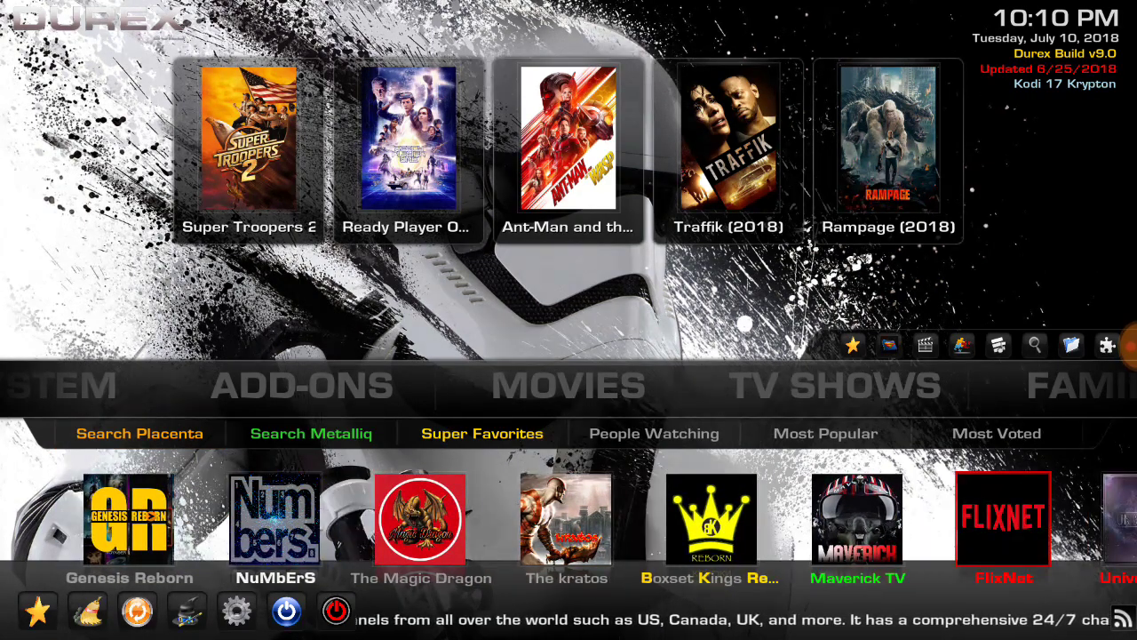
key(Right)
key(Right)
key(Right)
key(Right)
key(Right)
key(Right)
key(Right)
key(Right)
key(Right)
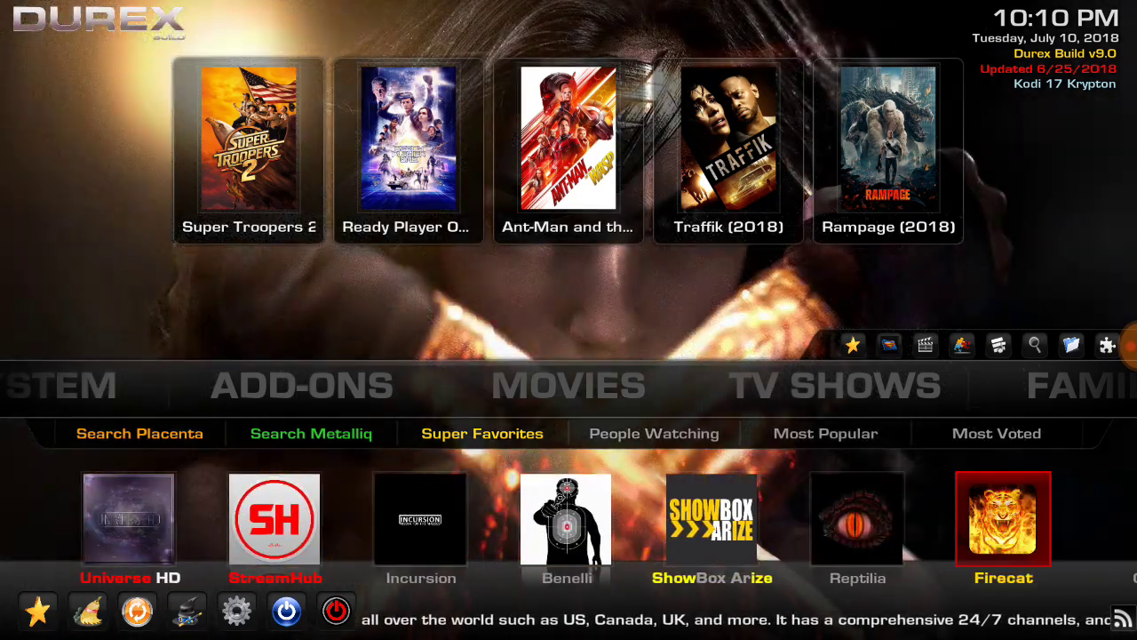
key(Right)
key(Right)
key(Right)
key(Right)
key(Right)
key(Right)
key(Right)
key(Right)
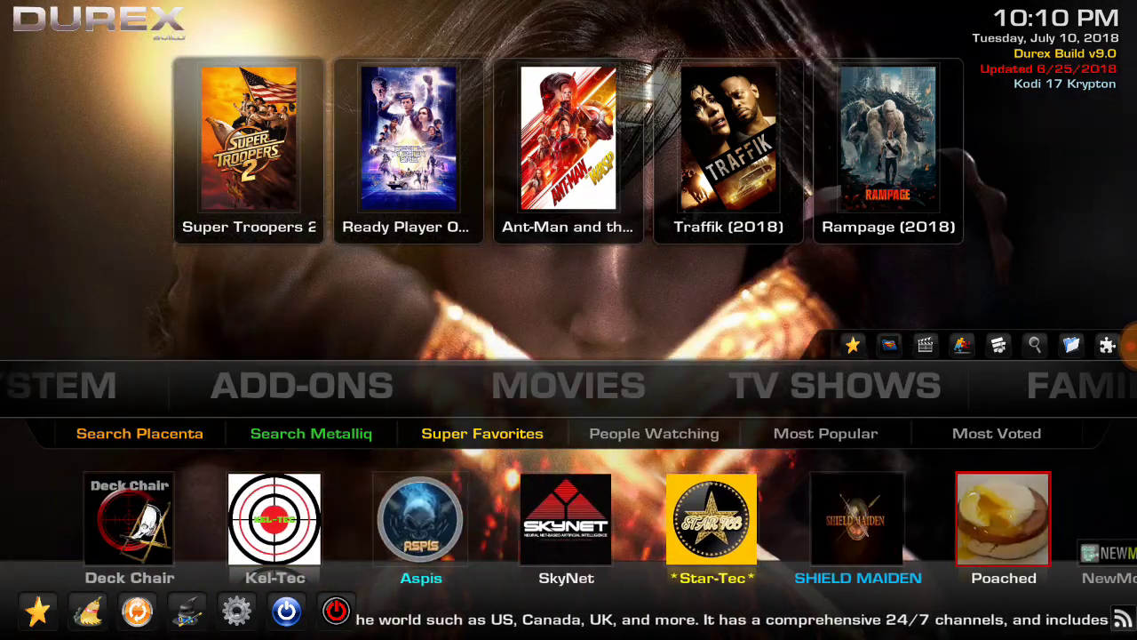
key(Right)
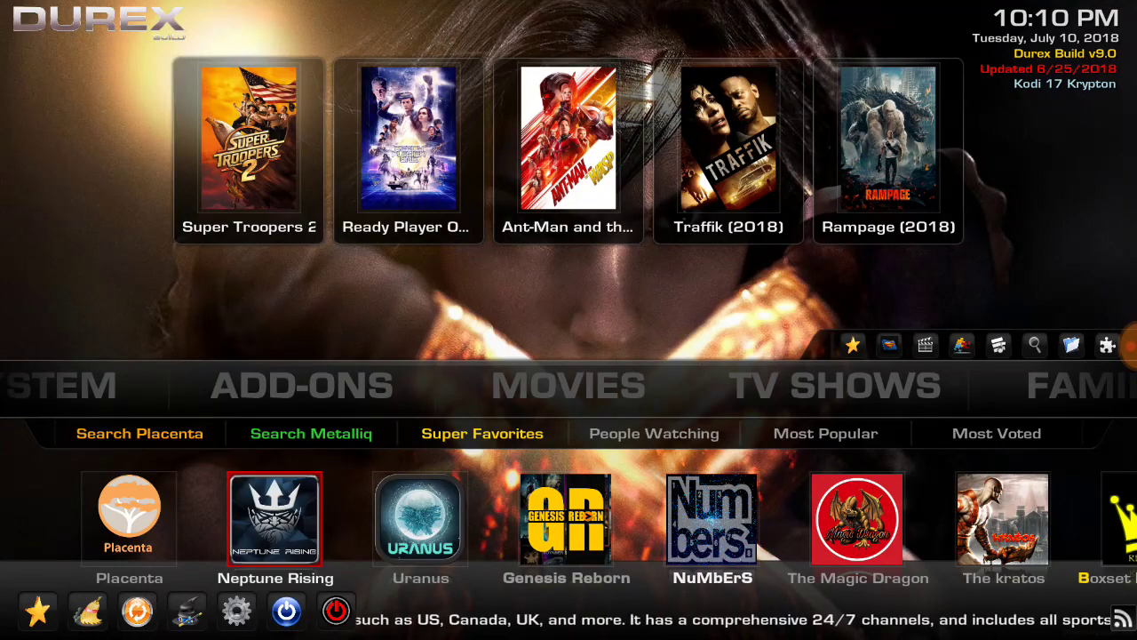
key(Up)
key(Up)
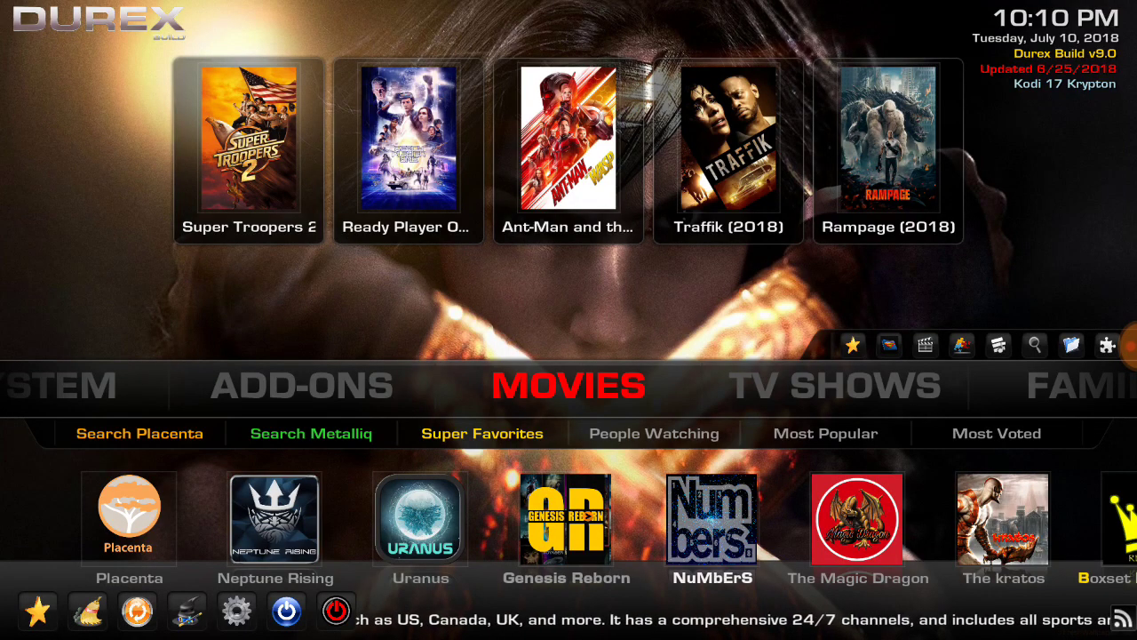
key(Right)
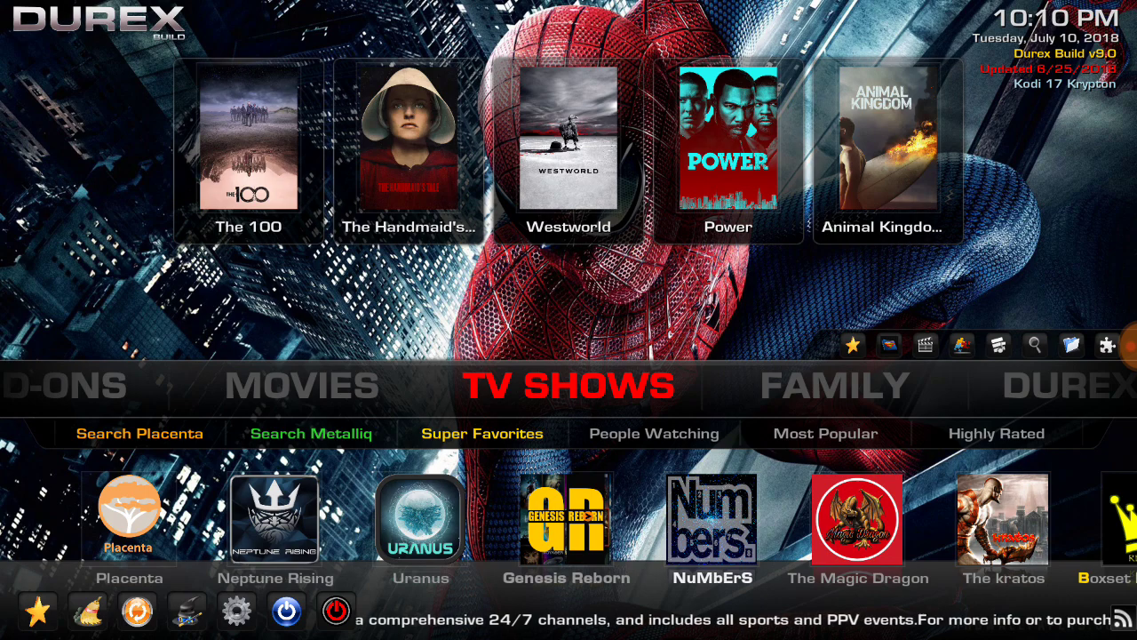
Browse the TV show posters, TV Shows categories and add-on row up to Genesis Reborn
key(Up)
key(Up)
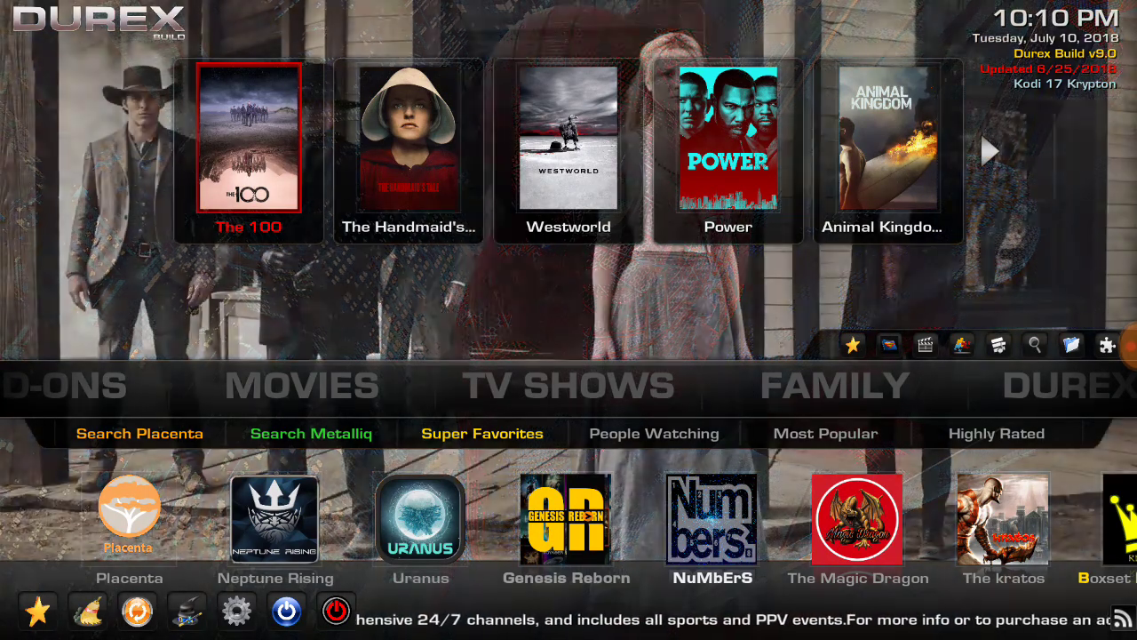
key(Right)
key(Right)
key(Right)
key(Right)
key(Right)
key(Right)
key(Right)
key(Down)
key(Down)
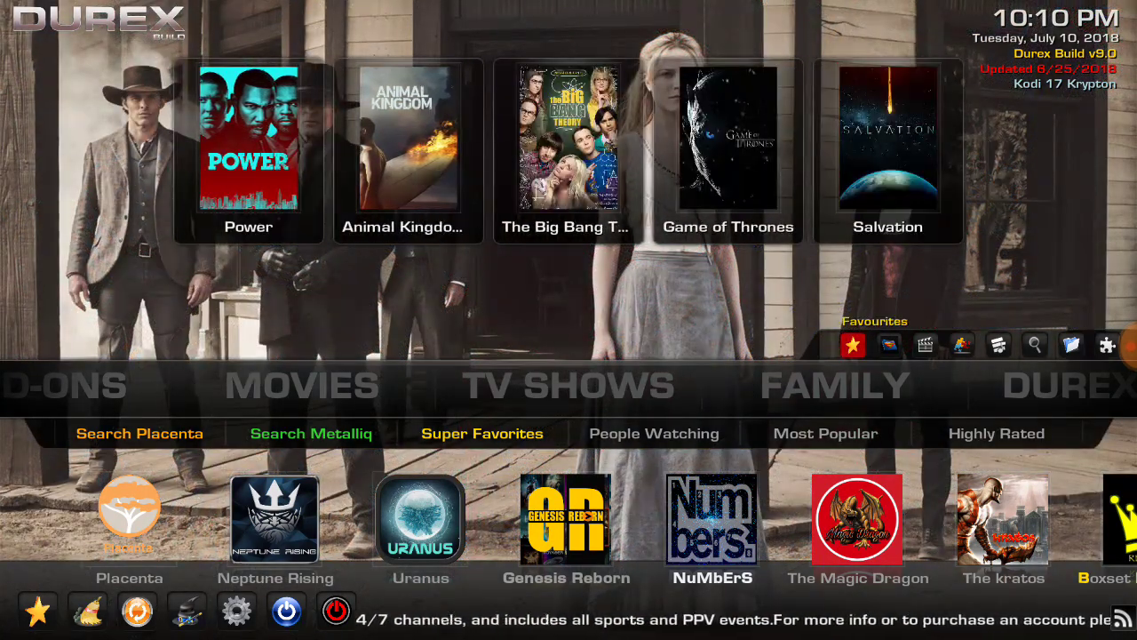
key(Down)
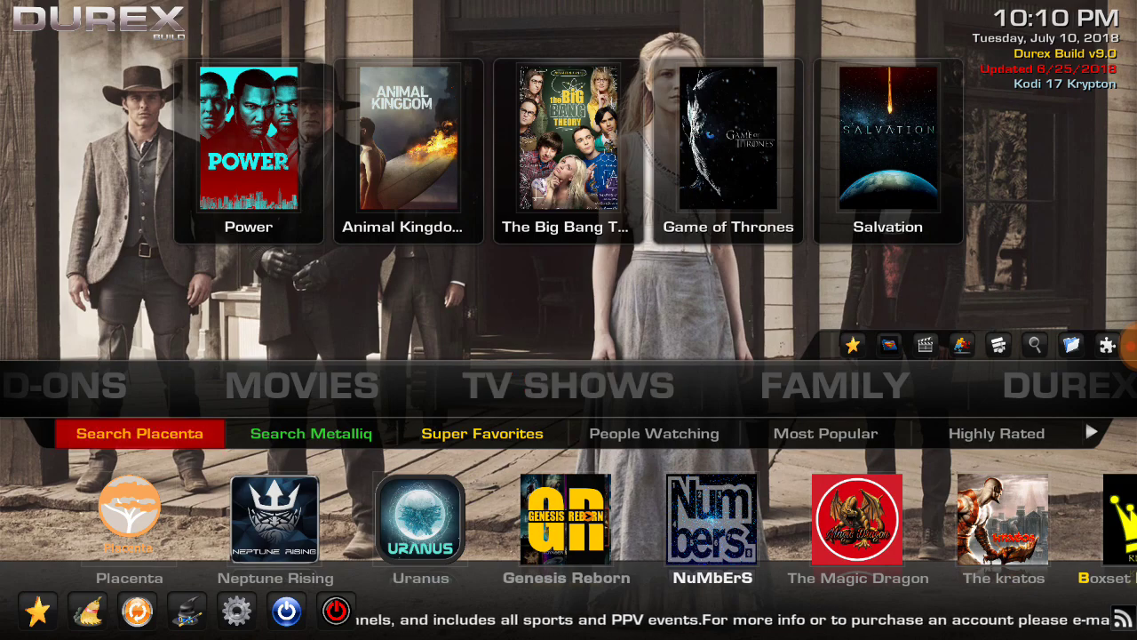
key(Right)
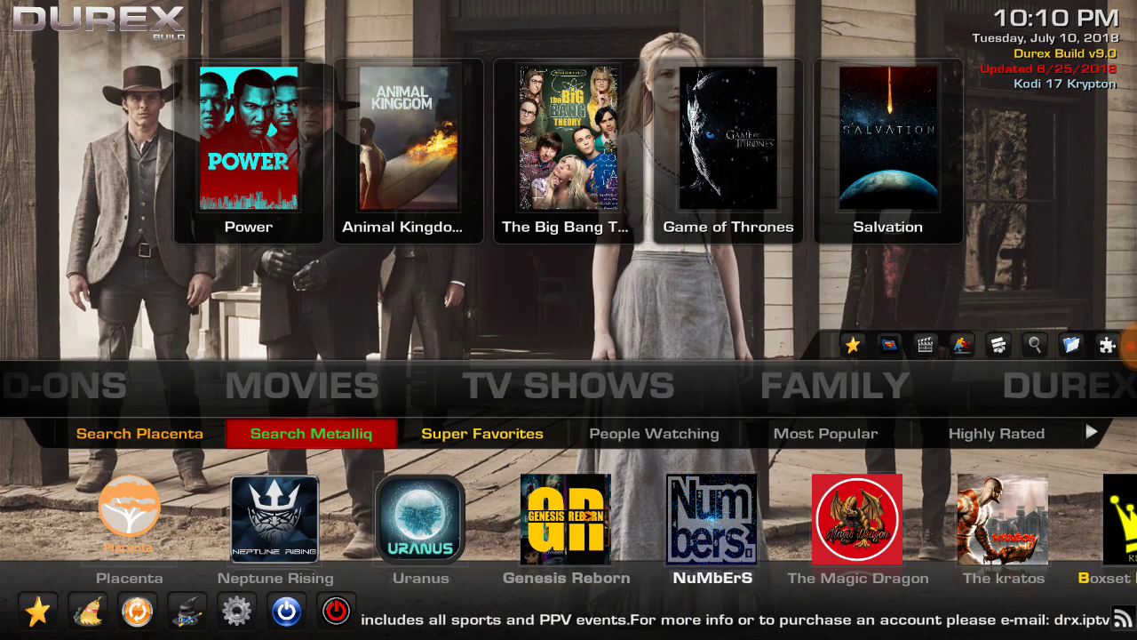
key(Right)
key(Right)
key(Right)
key(Right)
key(Right)
key(Right)
key(Right)
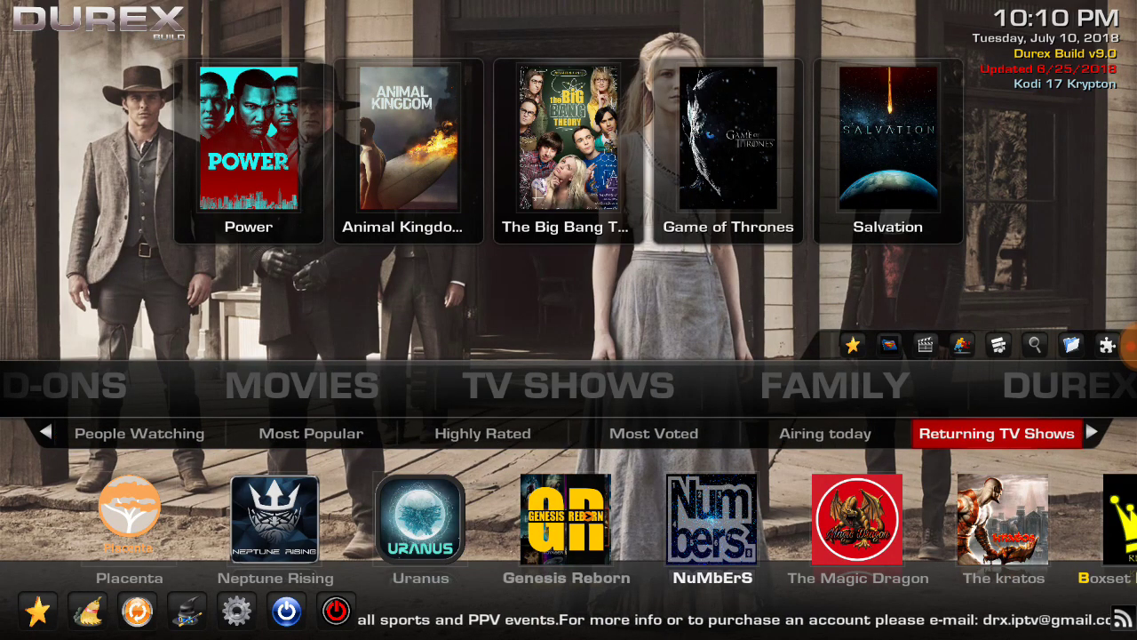
key(Right)
key(Right)
key(Right)
key(Down)
key(Right)
key(Right)
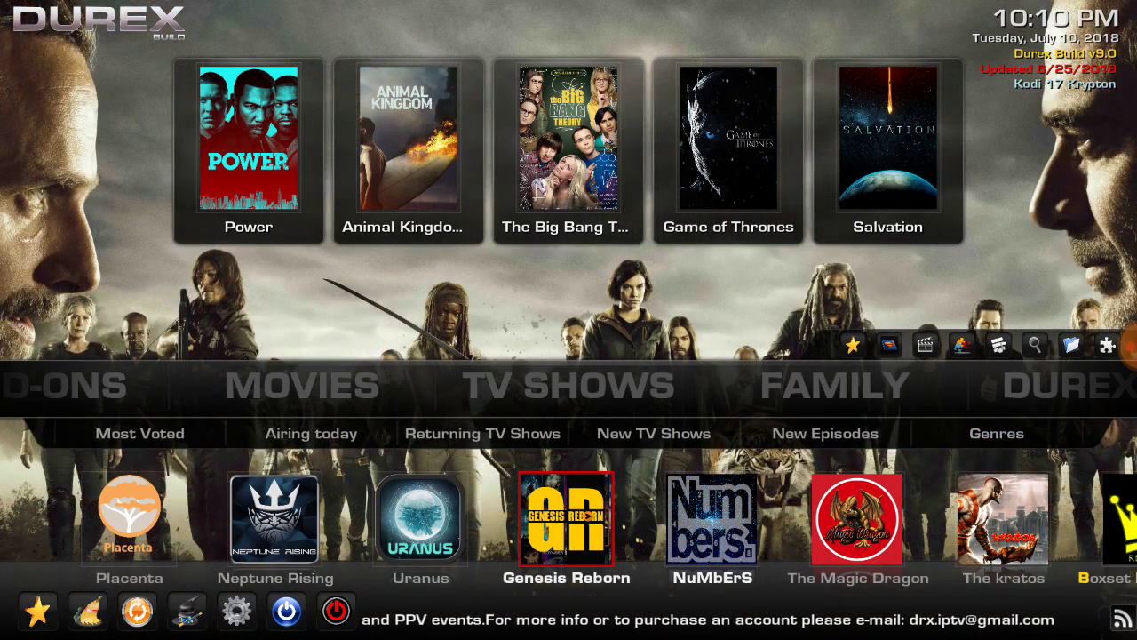
Move to Family and browse its categories to Disney XD and the kids' add-ons Kiddo and Bratz
key(Right)
key(Right)
key(Up)
key(Up)
key(Right)
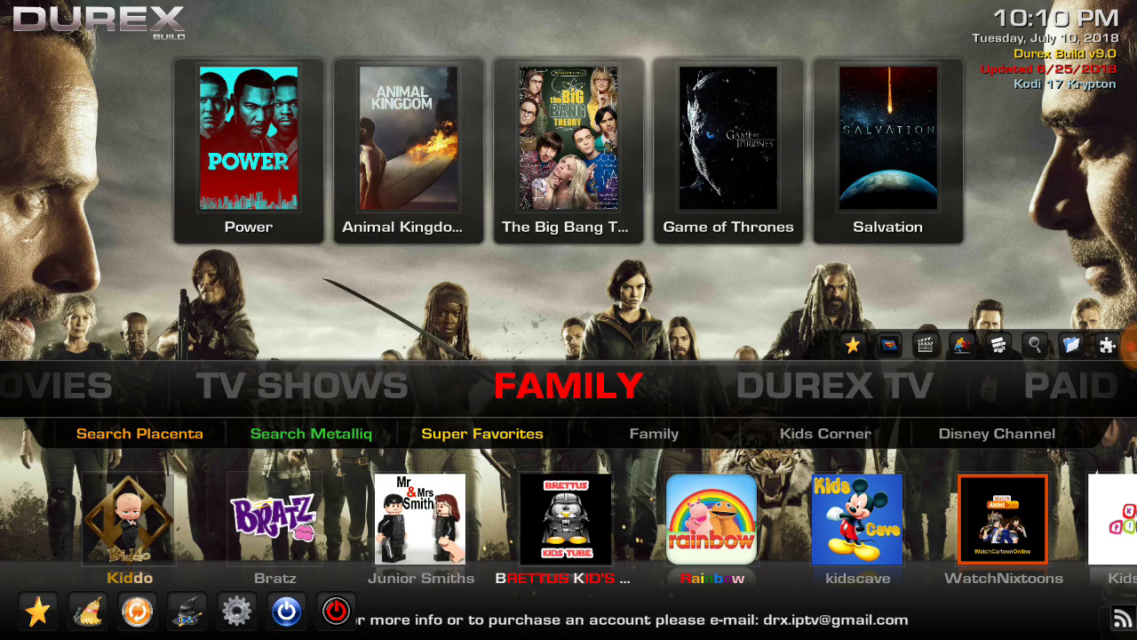
key(Down)
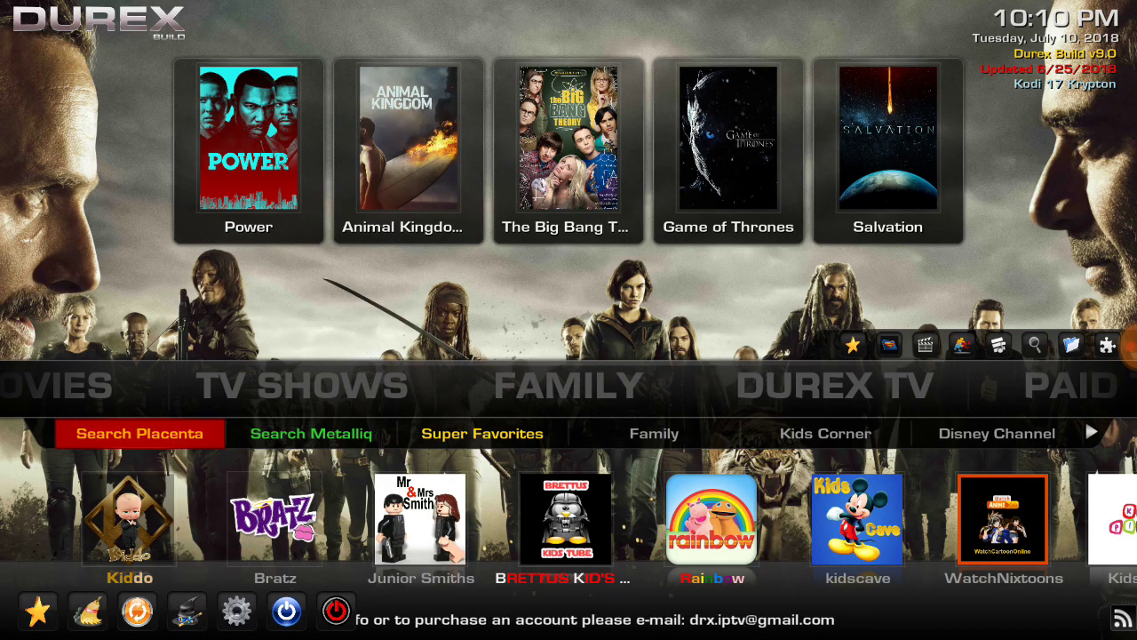
key(Right)
key(Right)
key(Right)
key(Right)
key(Right)
key(Right)
key(Right)
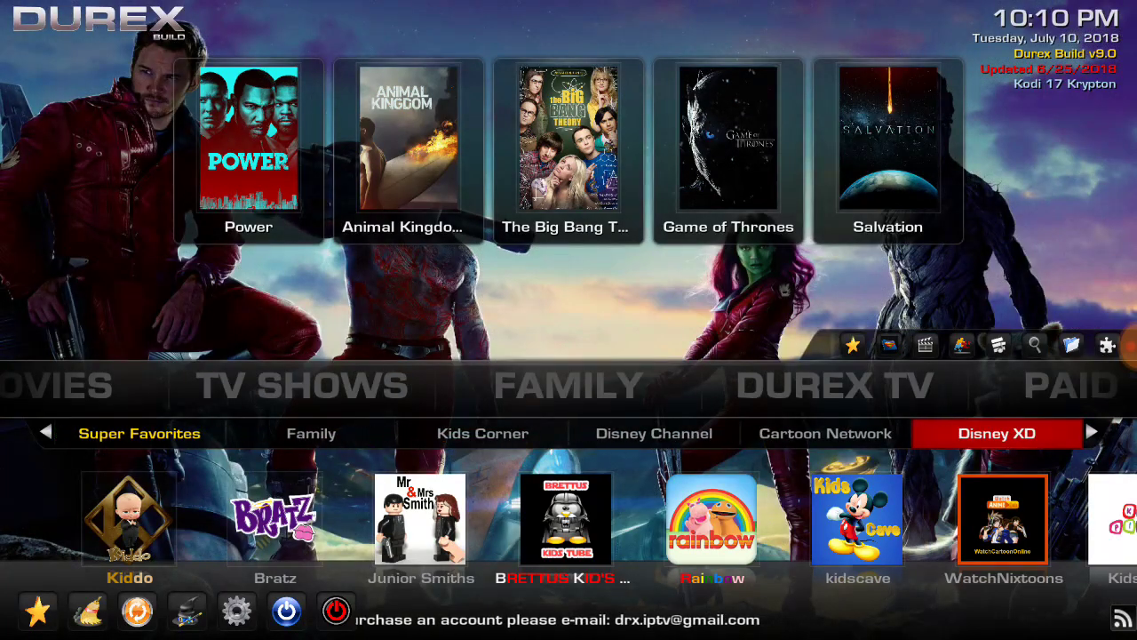
key(Right)
key(Right)
key(Right)
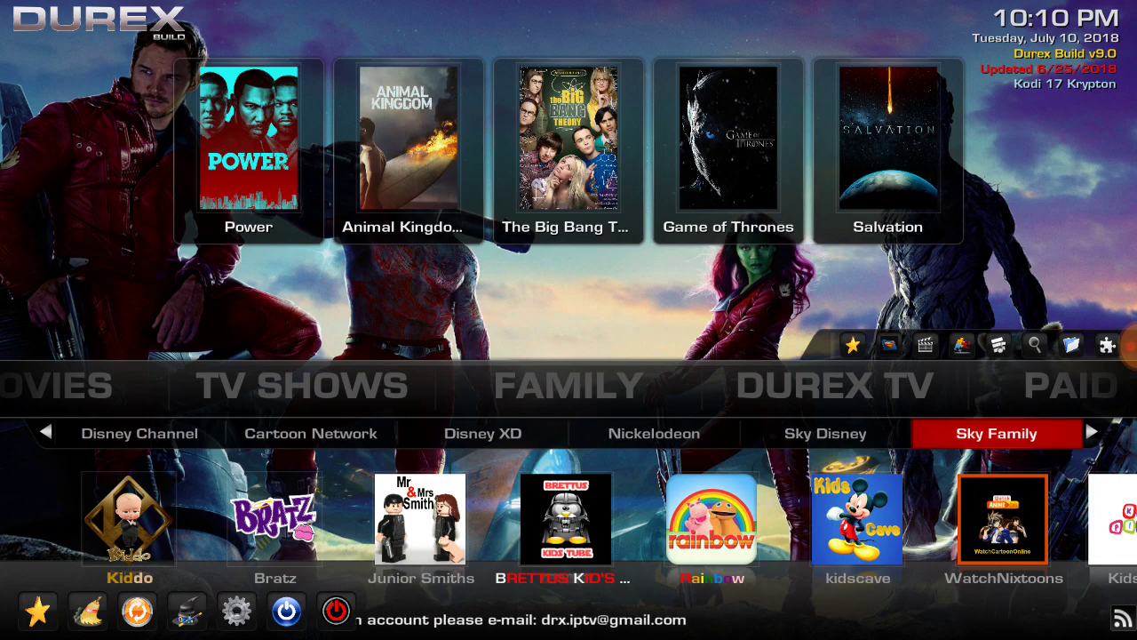
key(Down)
key(Right)
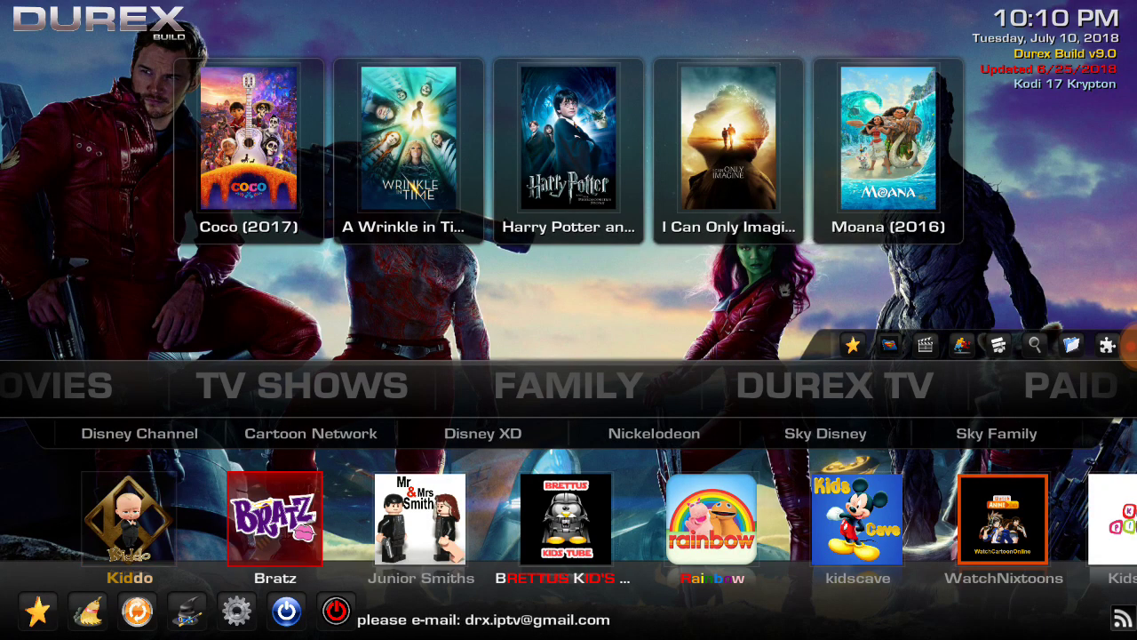
Go to DUREX TV and step through its options past Test Area to the last ones
key(Up)
key(Up)
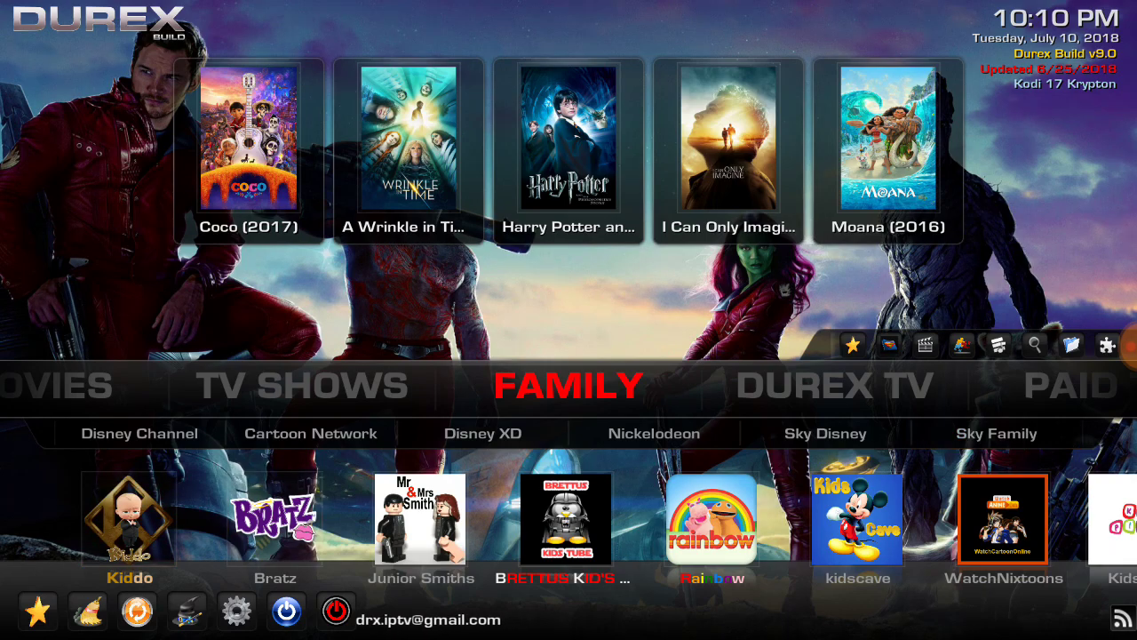
key(Right)
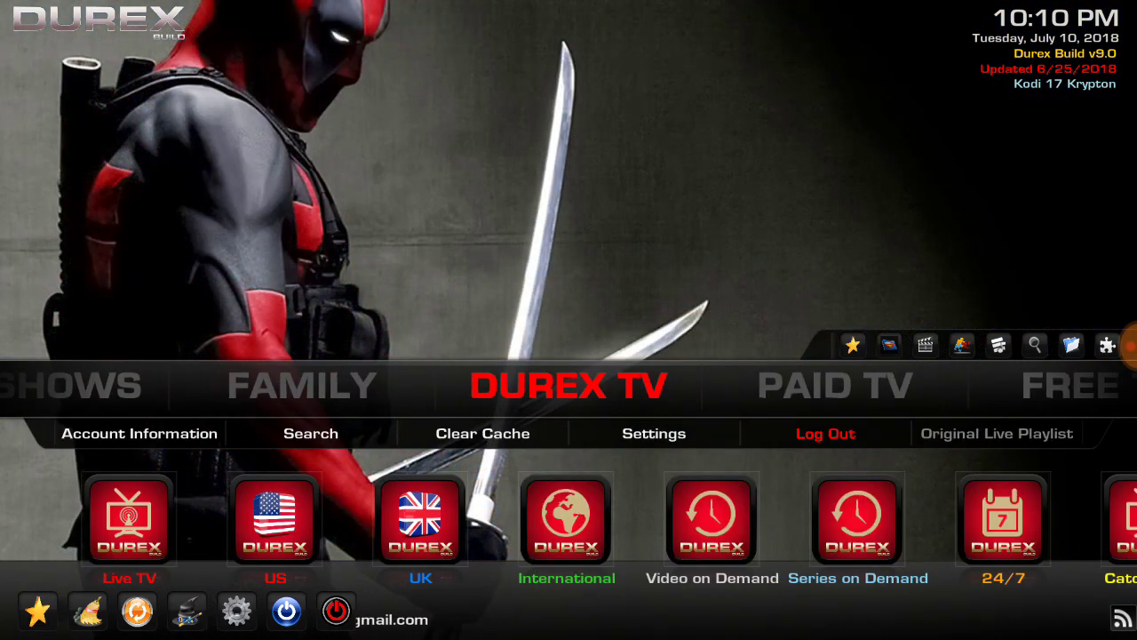
key(Down)
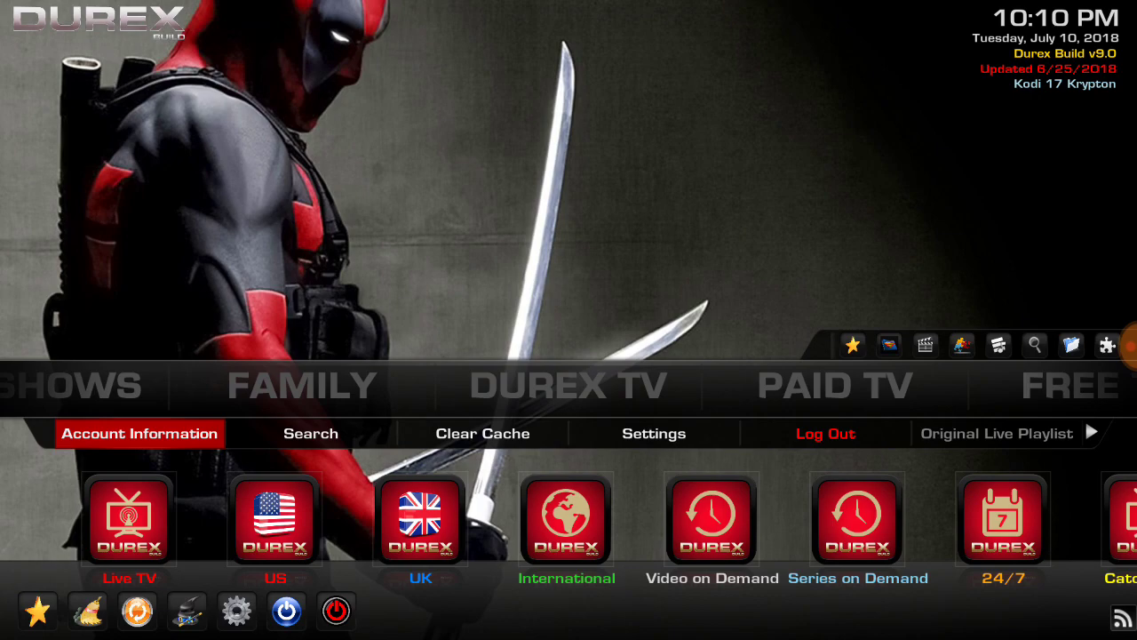
key(Right)
key(Right)
key(Right)
key(Right)
key(Right)
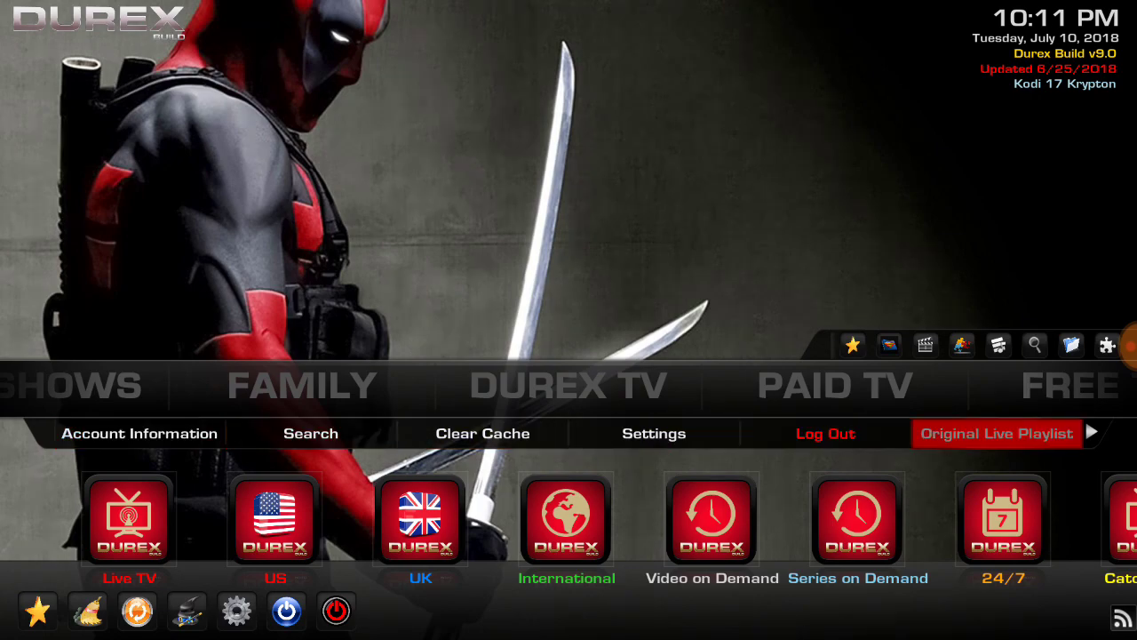
key(Right)
key(Right)
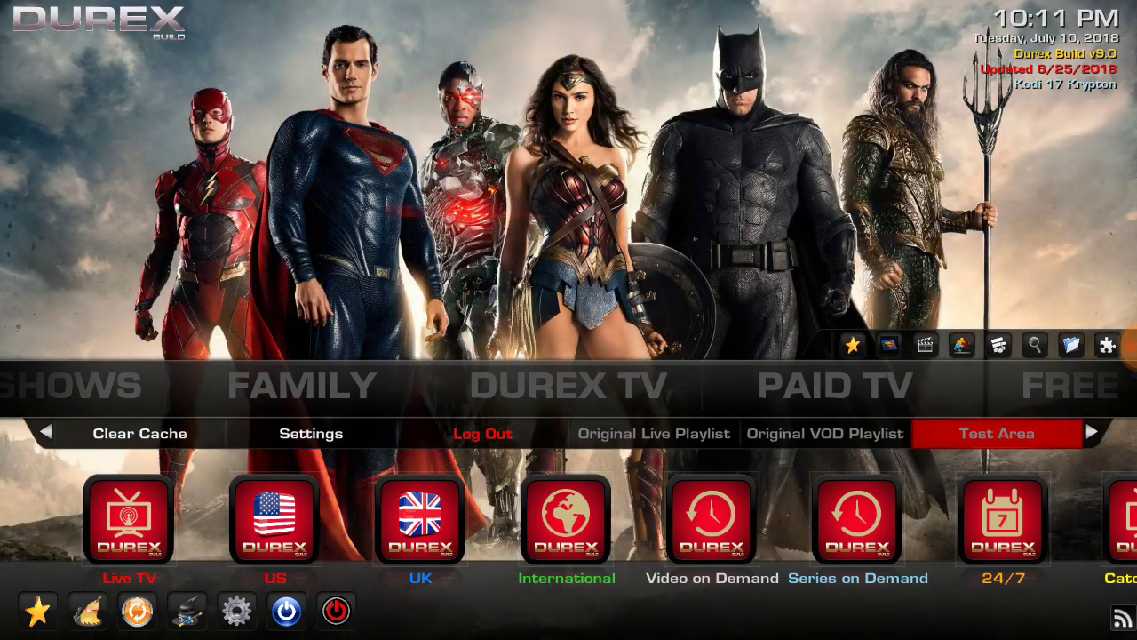
key(Right)
key(Right)
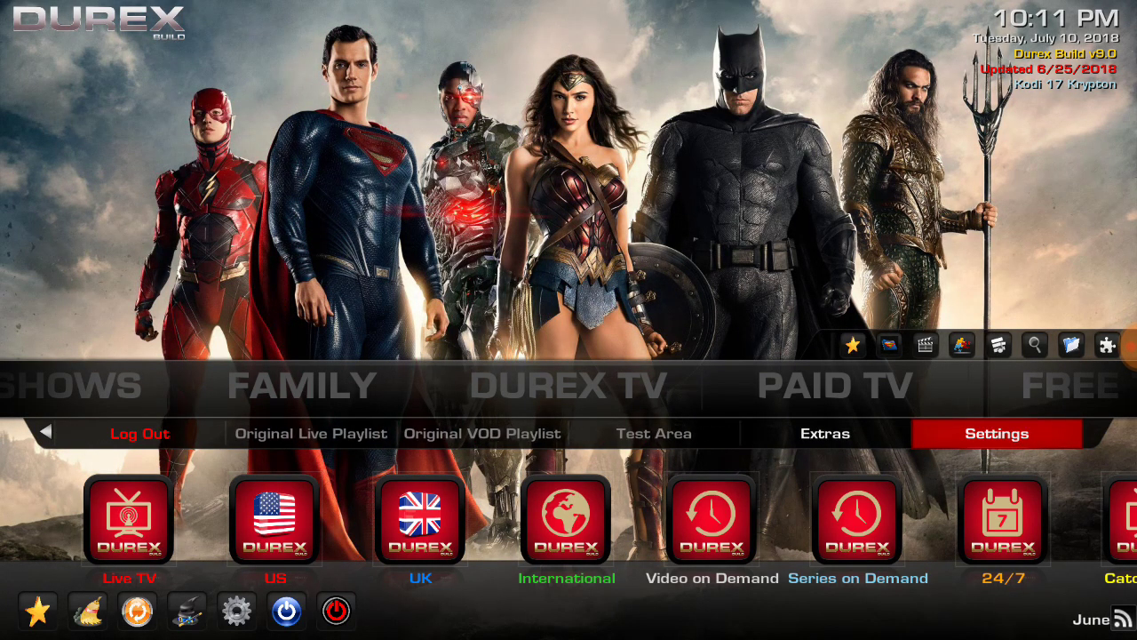
Switch to PAID TV and browse its add-on row past Vader Streams
key(Up)
key(Right)
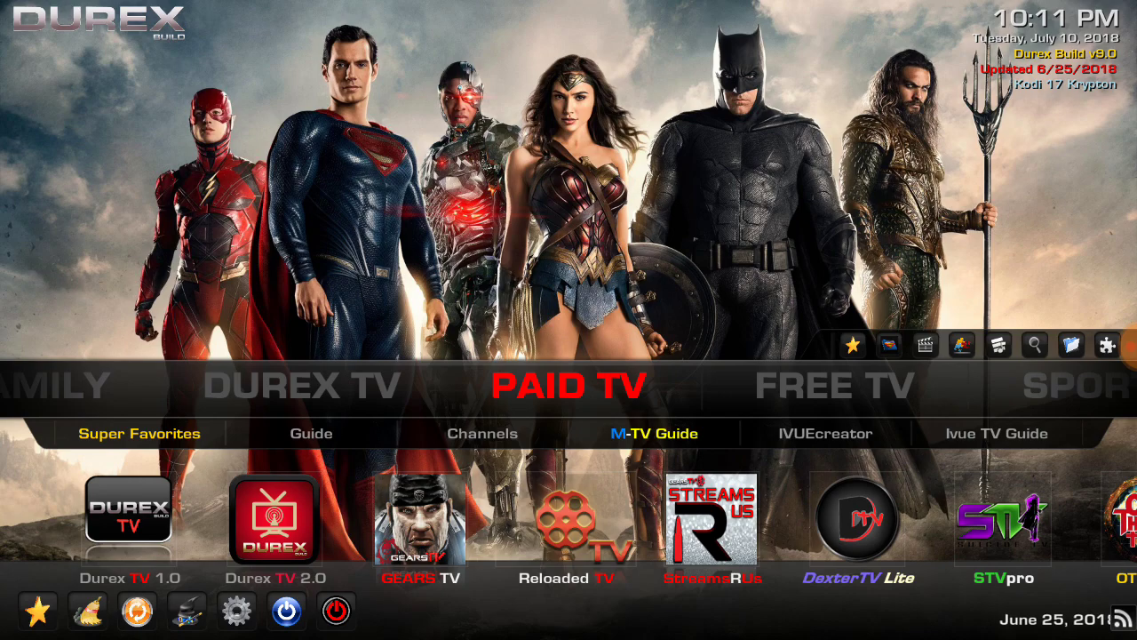
key(Down)
key(Down)
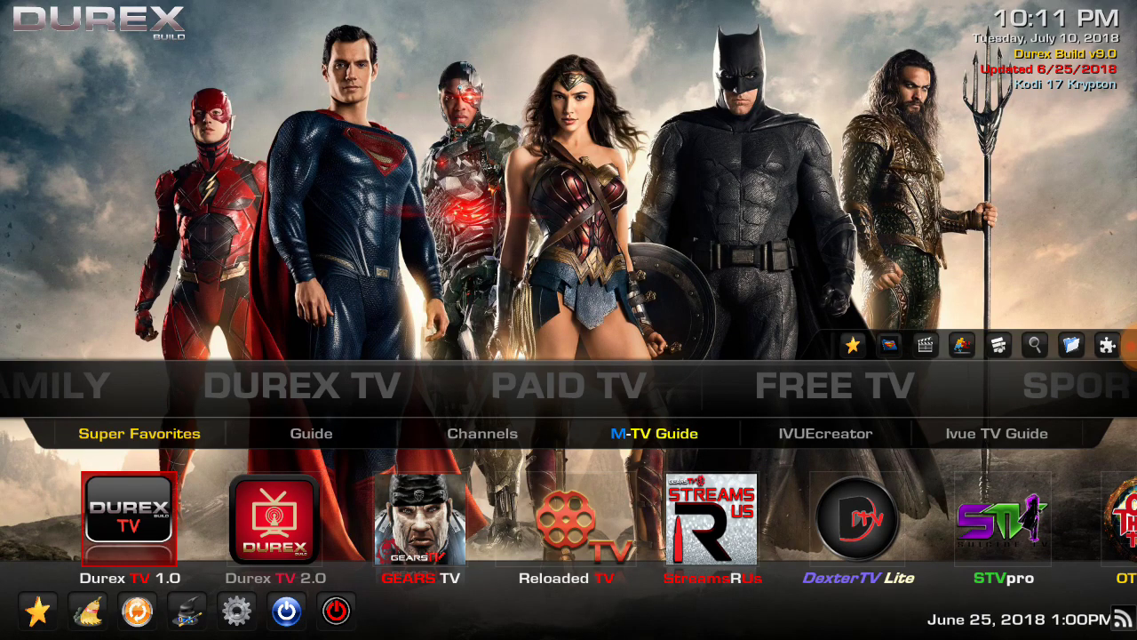
key(Right)
key(Right)
key(Right)
key(Right)
key(Right)
key(Right)
key(Right)
key(Right)
key(Right)
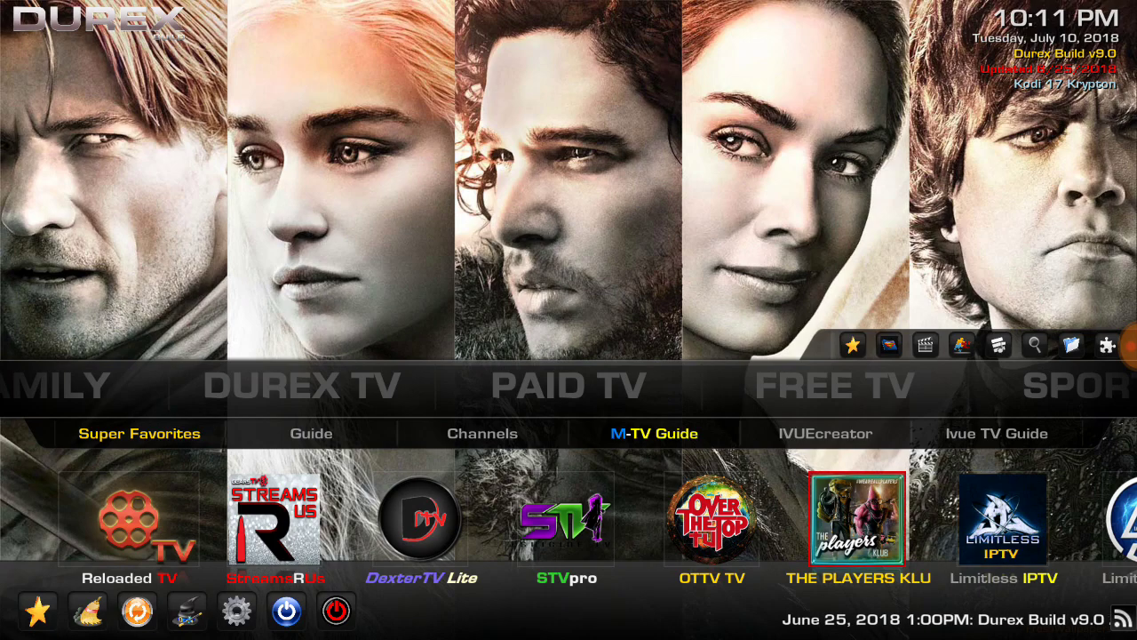
key(Right)
key(Right)
key(Right)
key(Right)
key(Right)
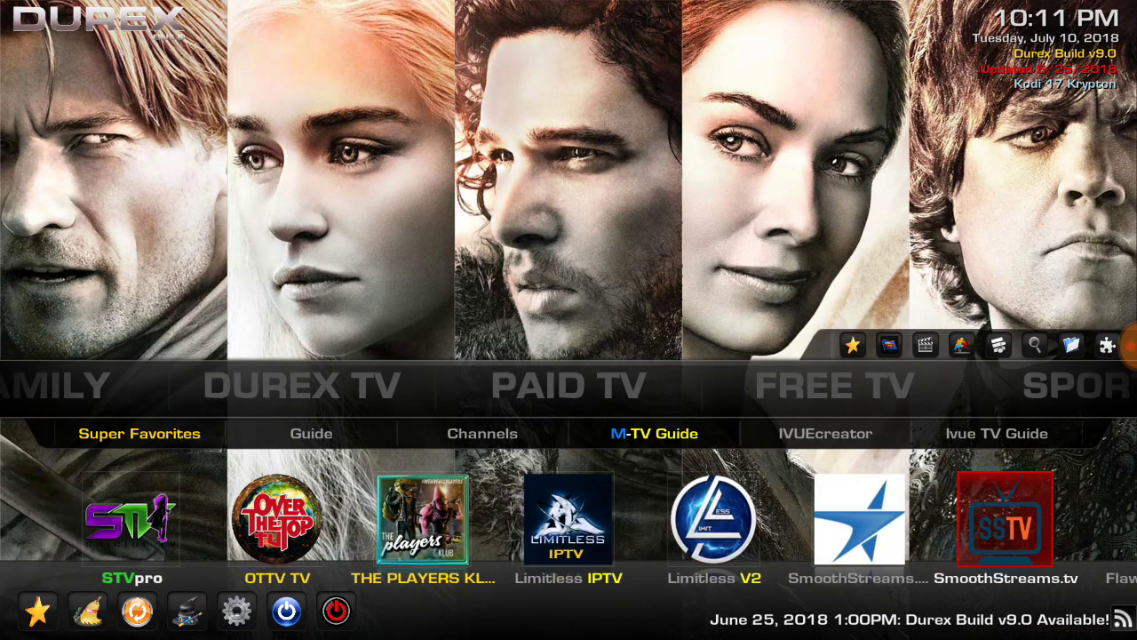
key(Right)
key(Left)
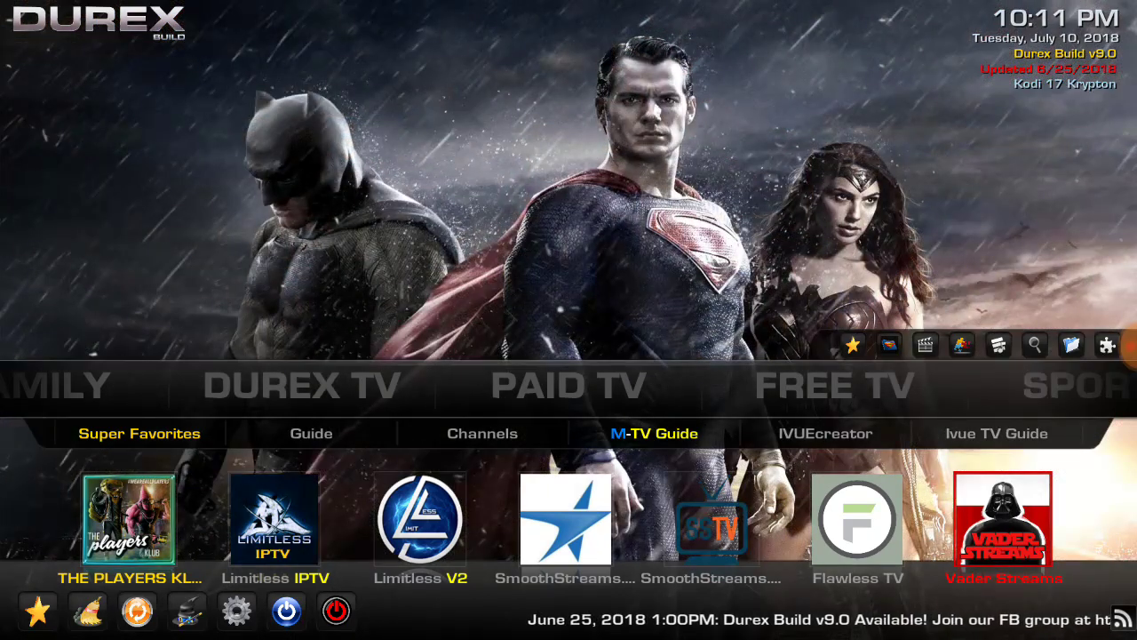
Browse the Paid TV options: Guide and Channels, M-TV Guide, IVUEcreator and Ivue TV Guide
key(Up)
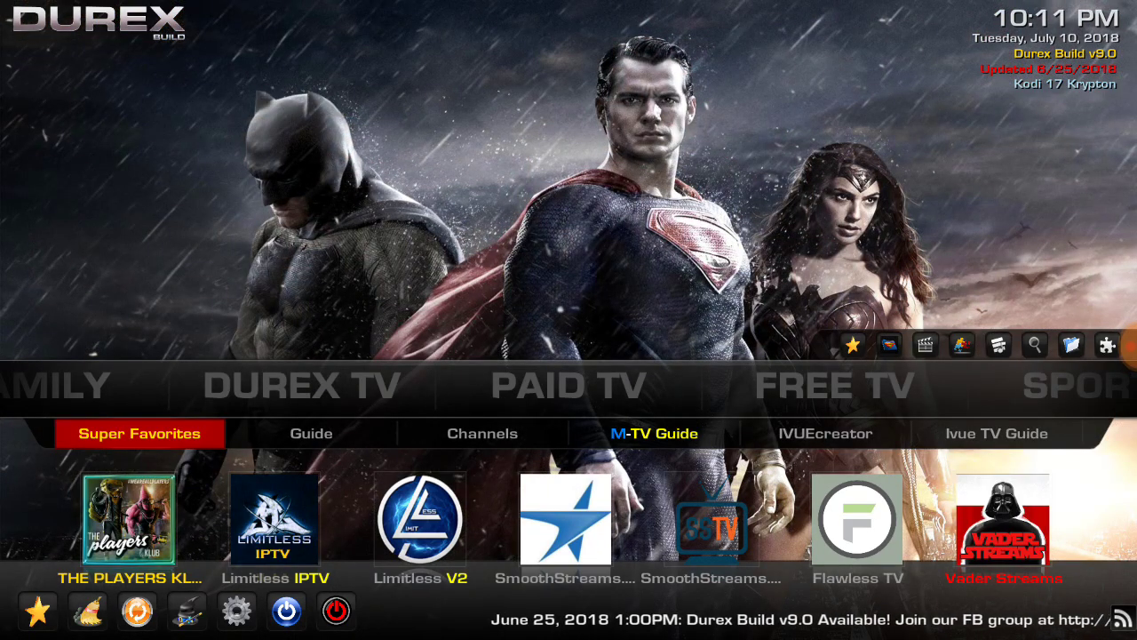
key(Right)
key(Right)
key(Right)
key(Right)
key(Right)
key(Right)
key(Right)
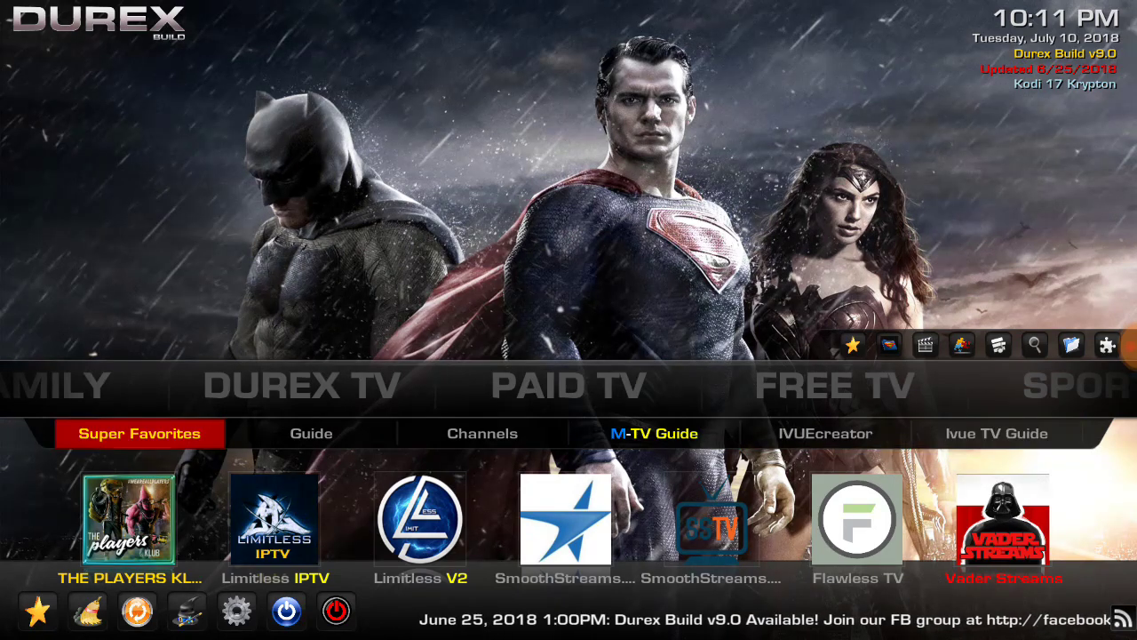
key(Right)
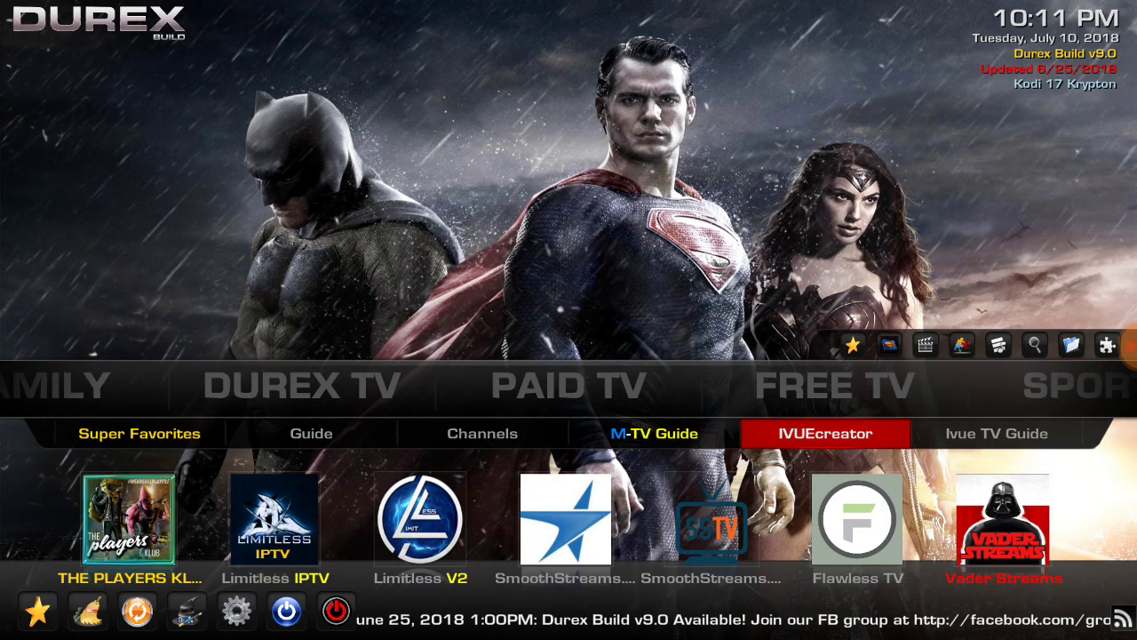
key(Left)
key(Right)
key(Right)
key(Up)
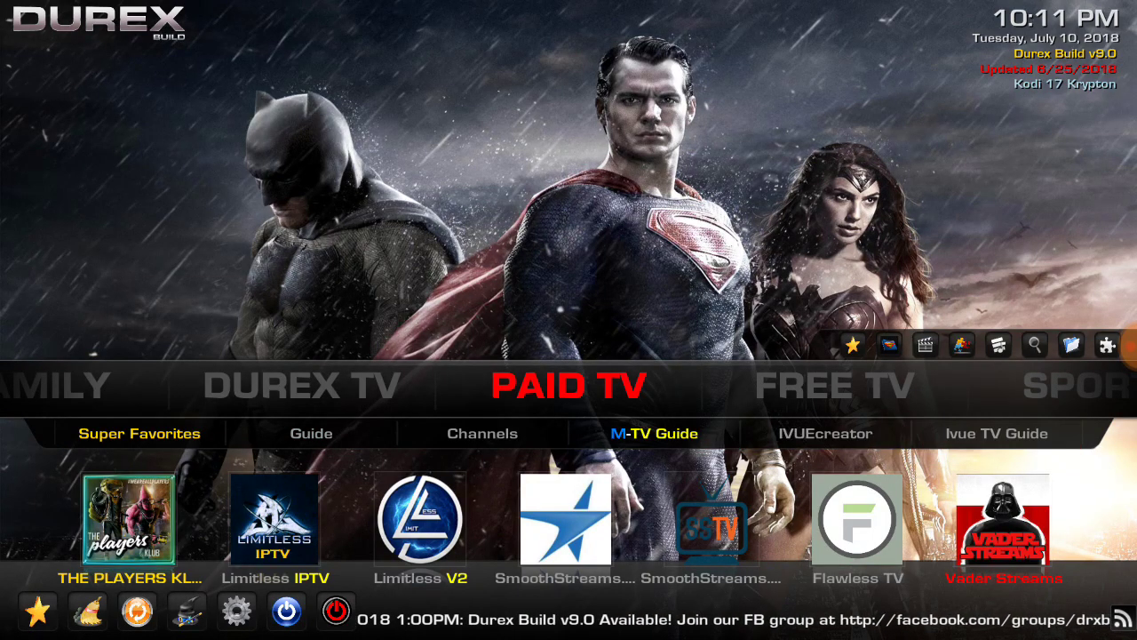
key(Right)
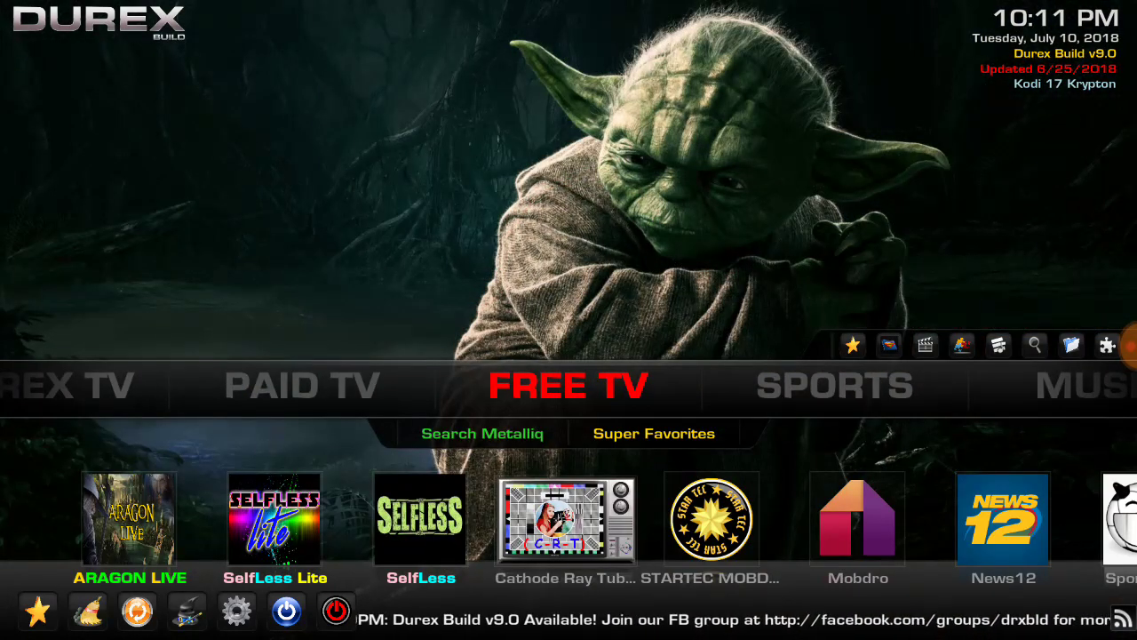
Browse the Free TV add-ons to the end of the row and return to the heading
key(Down)
key(Down)
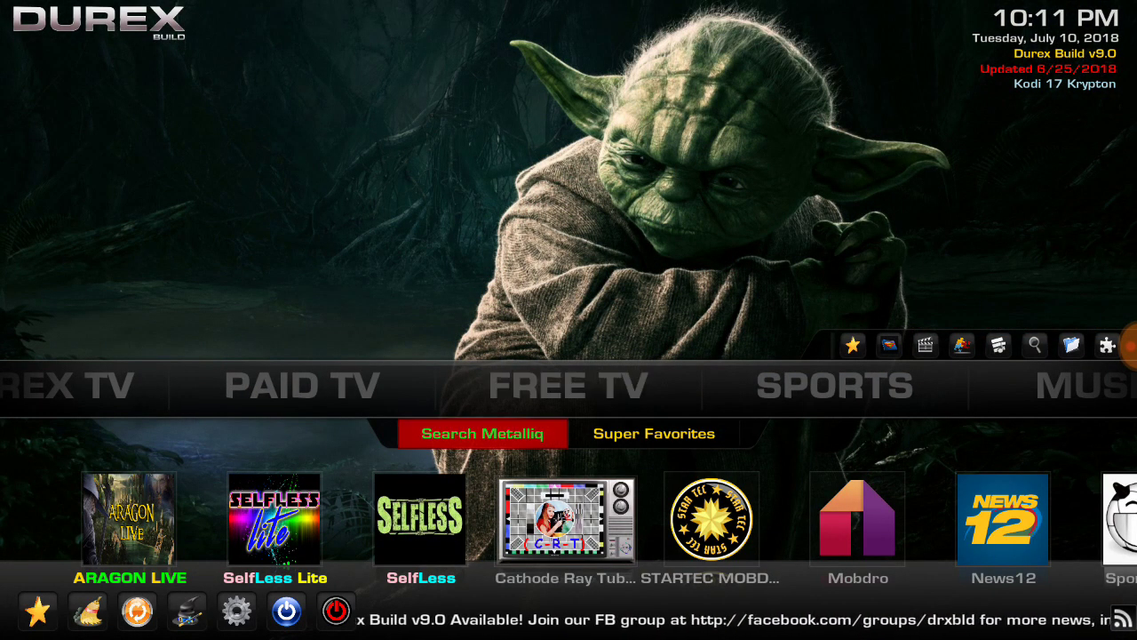
key(Right)
key(Right)
key(Right)
key(Right)
key(Right)
key(Right)
key(Right)
key(Right)
key(Right)
key(Right)
key(Right)
key(Right)
key(Right)
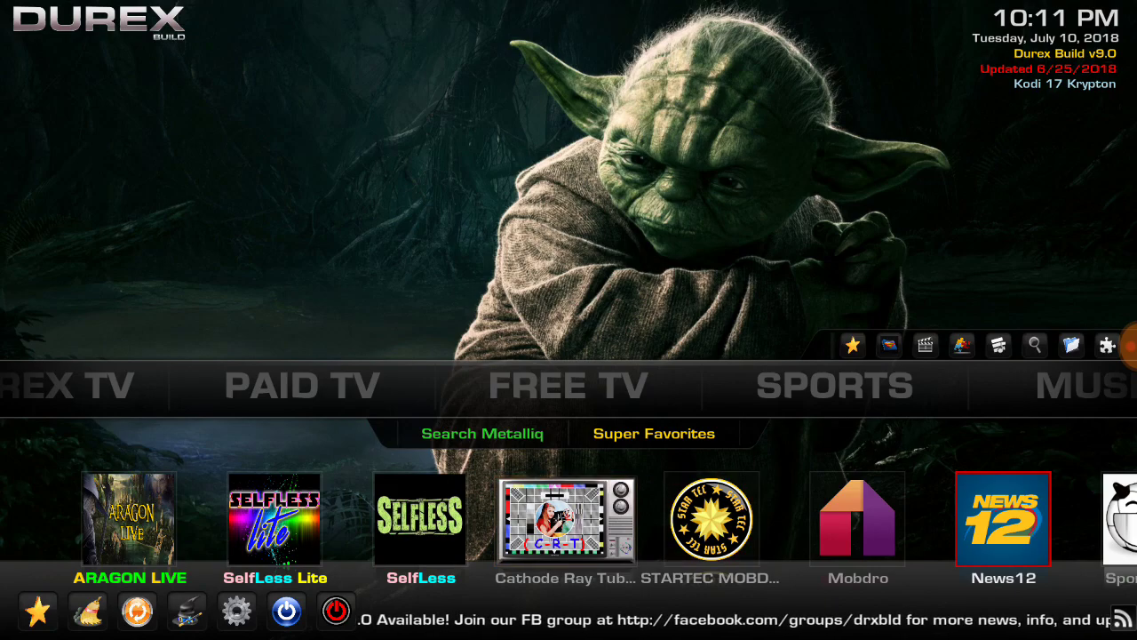
key(Right)
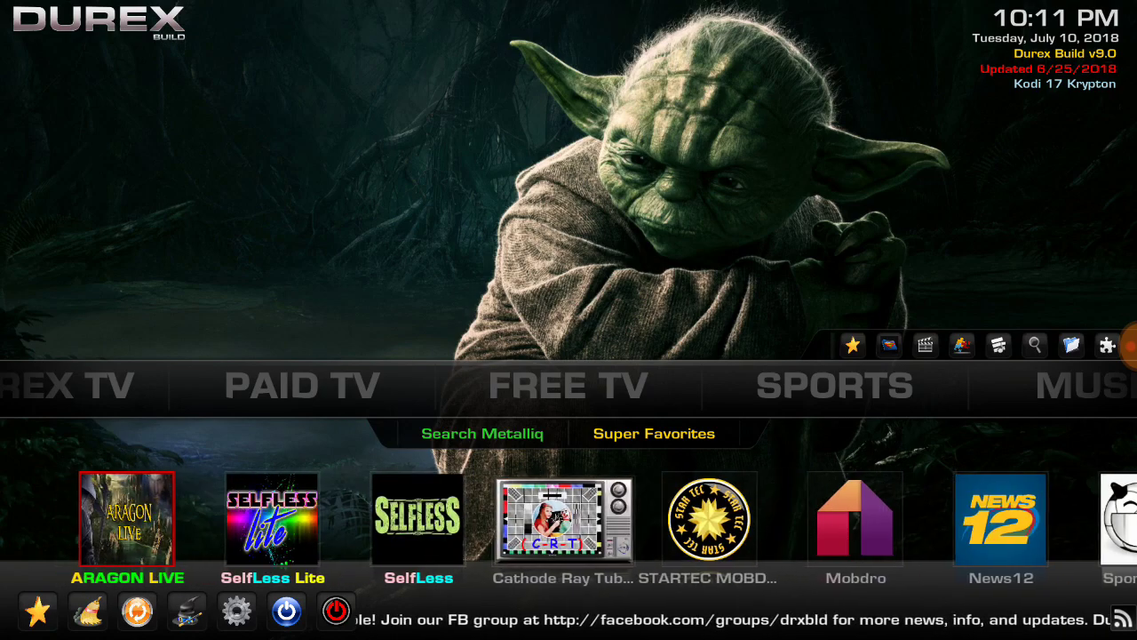
key(Up)
key(Up)
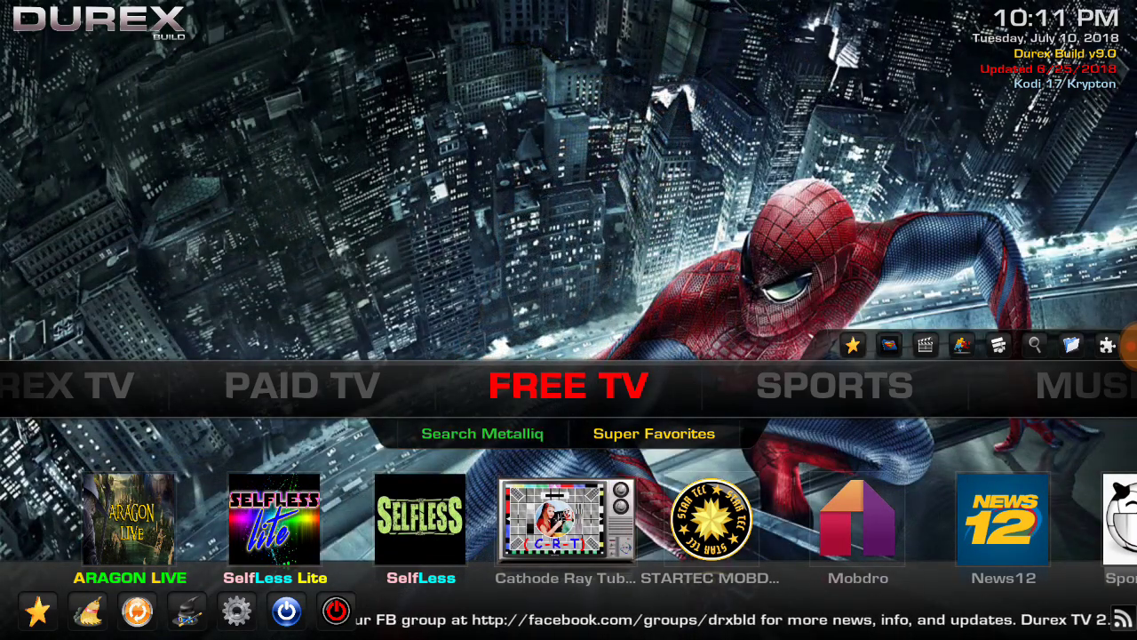
Switch to SPORTS, browse its add-ons to EK Sport, then move on to MUSIC
key(Right)
key(Down)
key(Down)
key(Right)
key(Right)
key(Right)
key(Right)
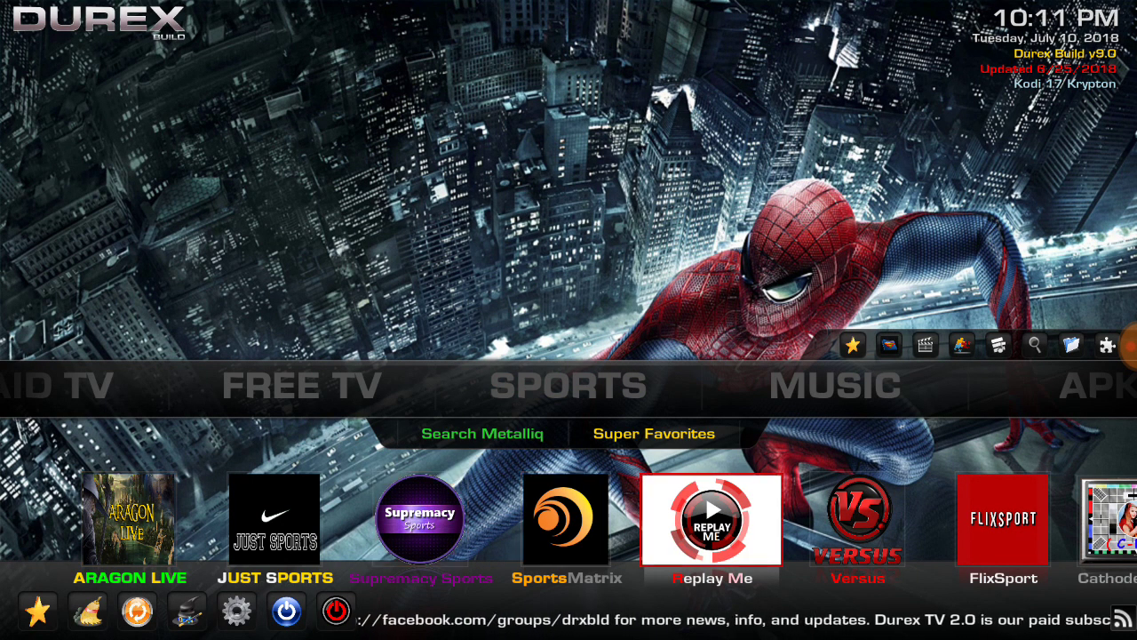
key(Right)
key(Right)
key(Right)
key(Right)
key(Right)
key(Right)
key(Right)
key(Right)
key(Right)
key(Right)
key(Right)
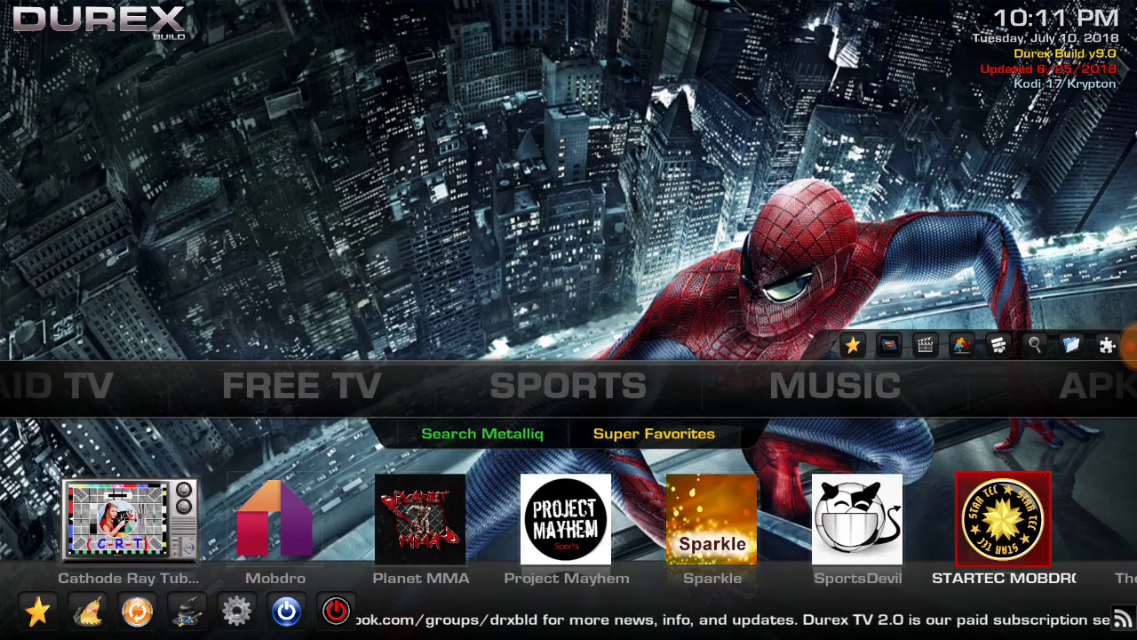
key(Right)
key(Right)
key(Right)
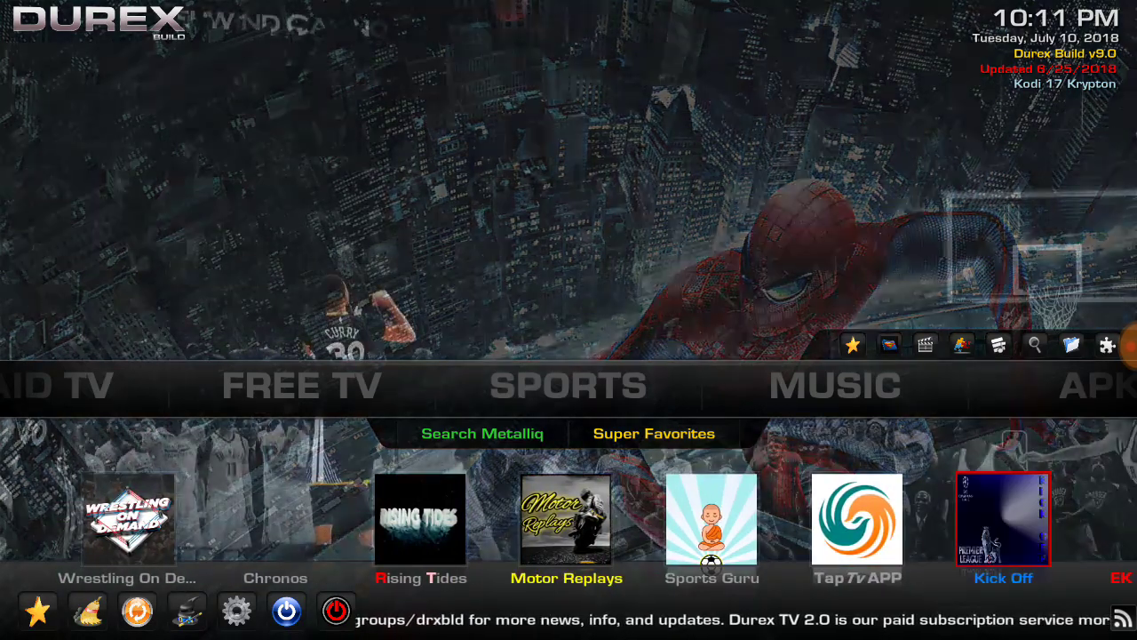
key(Right)
key(Up)
key(Up)
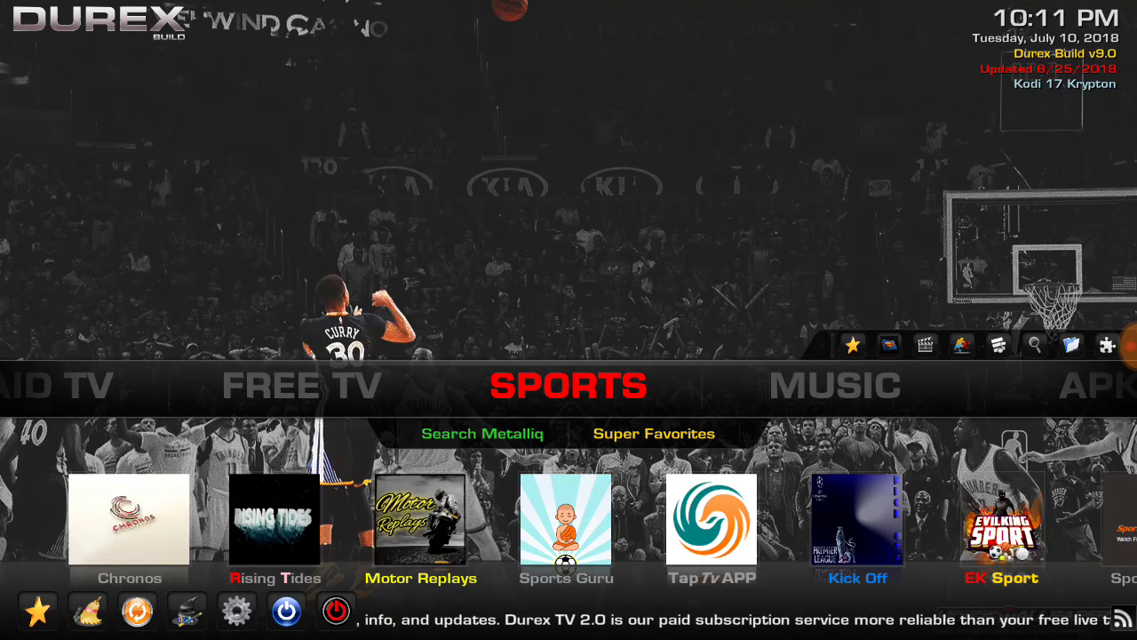
key(Right)
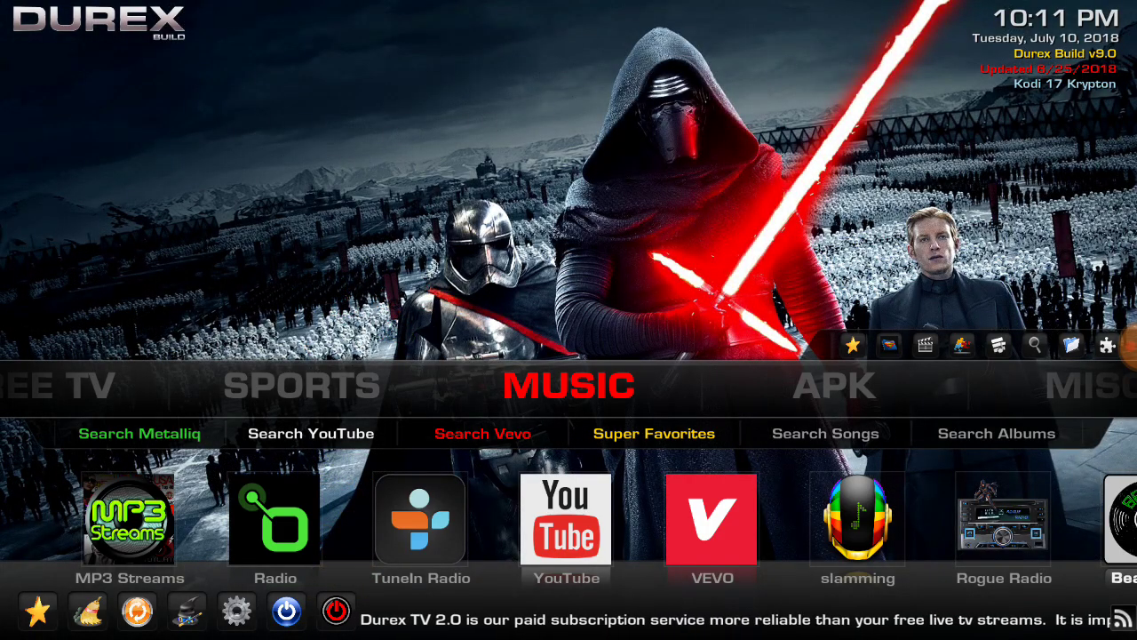
Browse the APK section from APK Installer past Cine Box and return to its heading
key(Right)
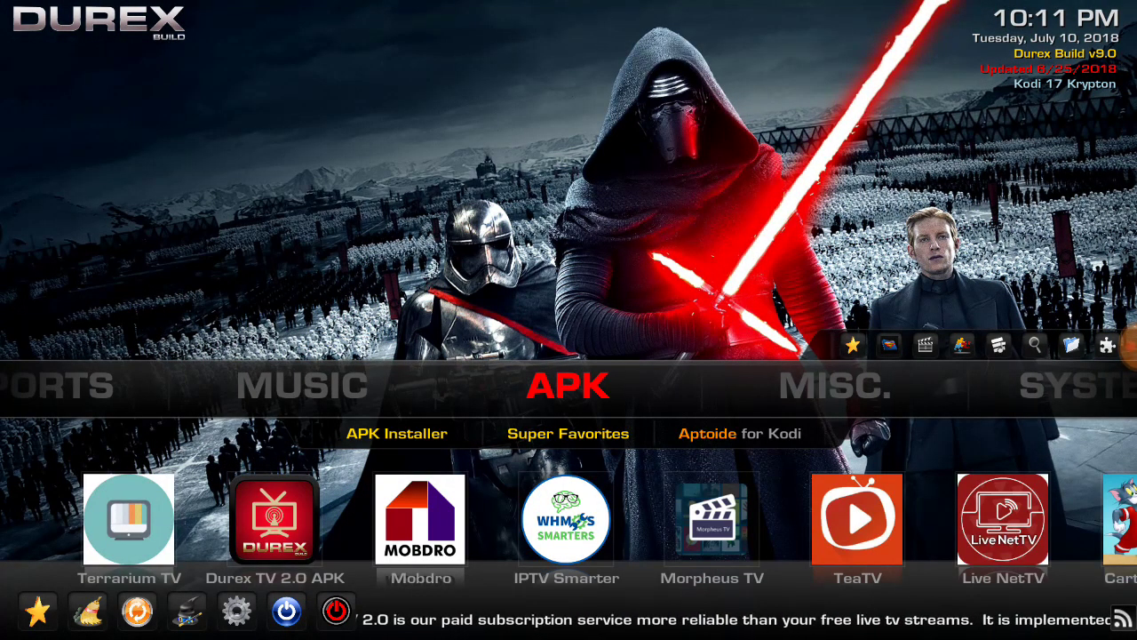
key(Down)
key(Down)
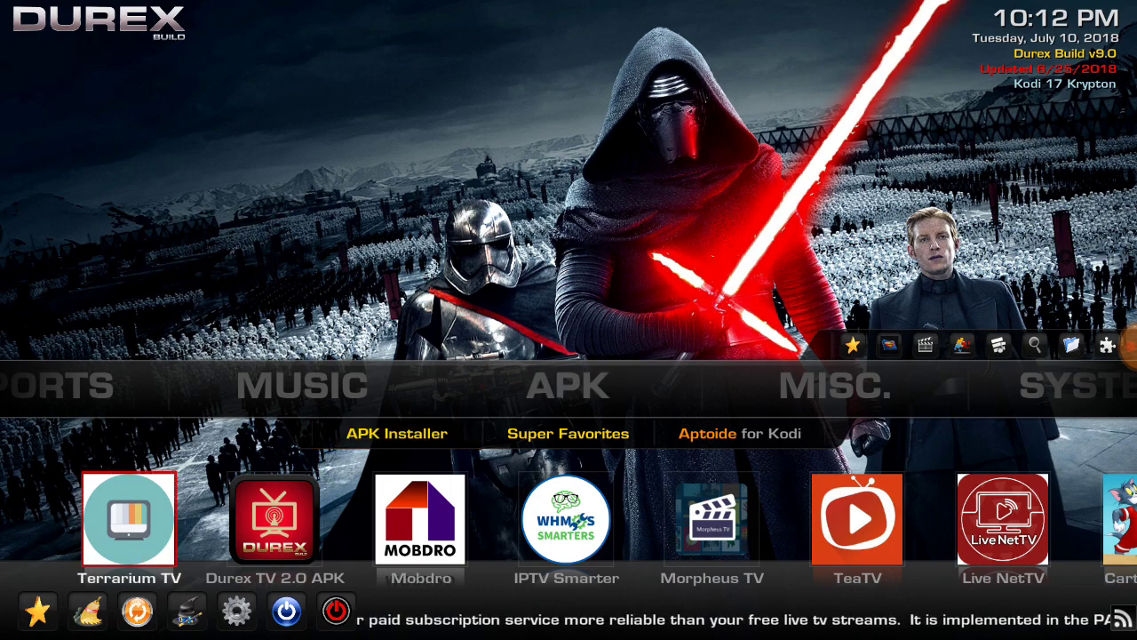
key(Right)
key(Right)
key(Right)
key(Right)
key(Right)
key(Right)
key(Right)
key(Right)
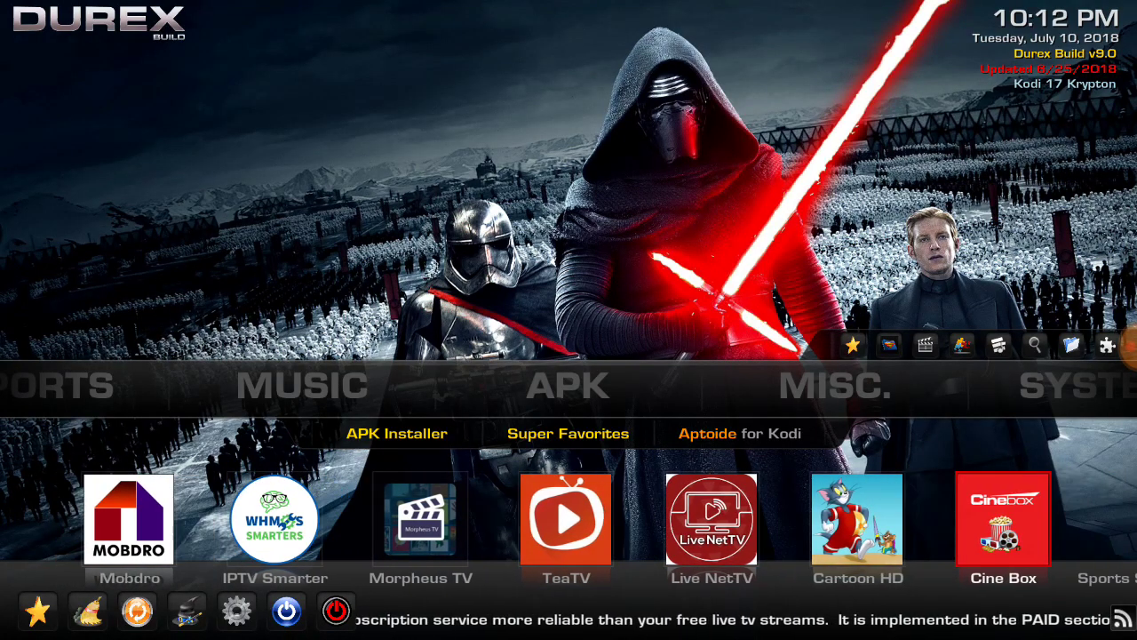
key(Right)
key(Right)
key(Right)
key(Right)
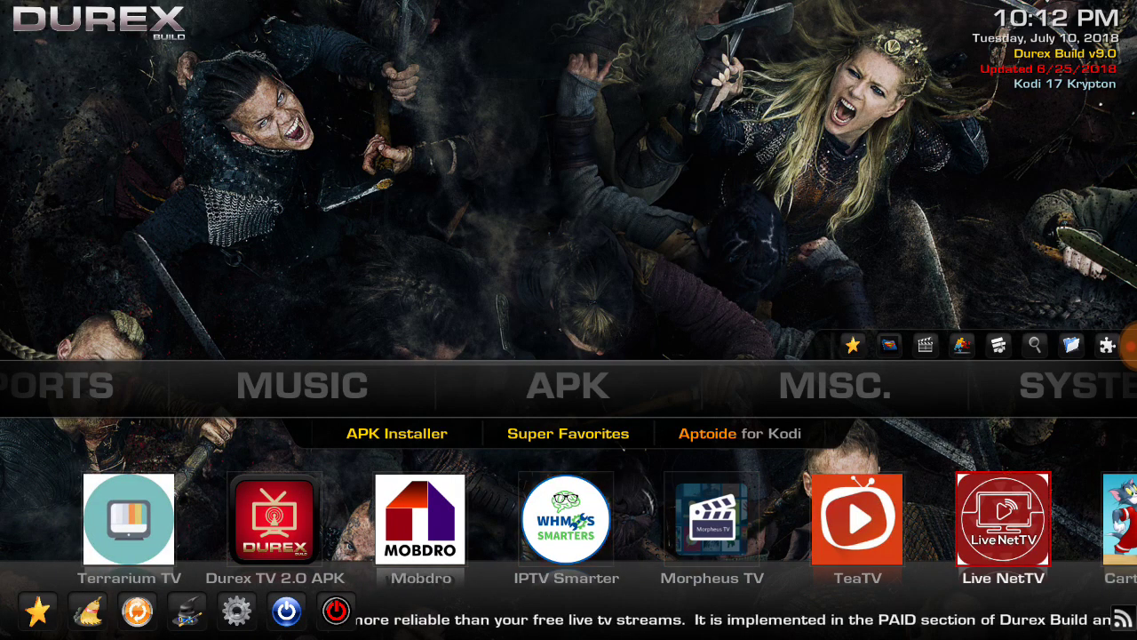
key(Up)
key(Up)
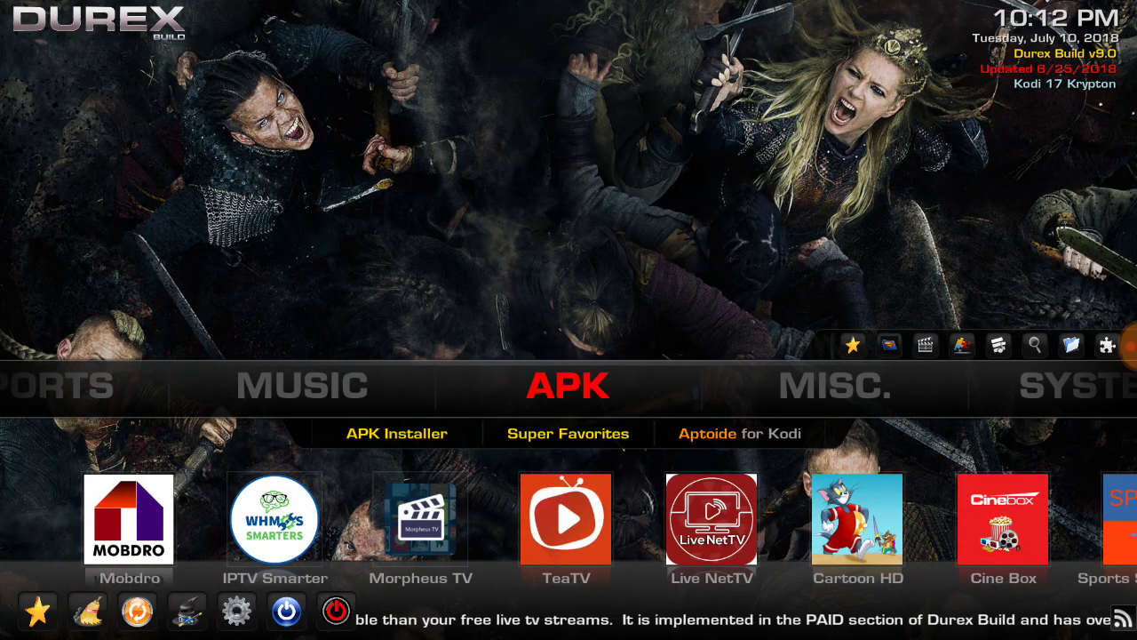
Browse the MISC. add-ons to SkyNet and its submenu, then move on to SYSTEM
key(Right)
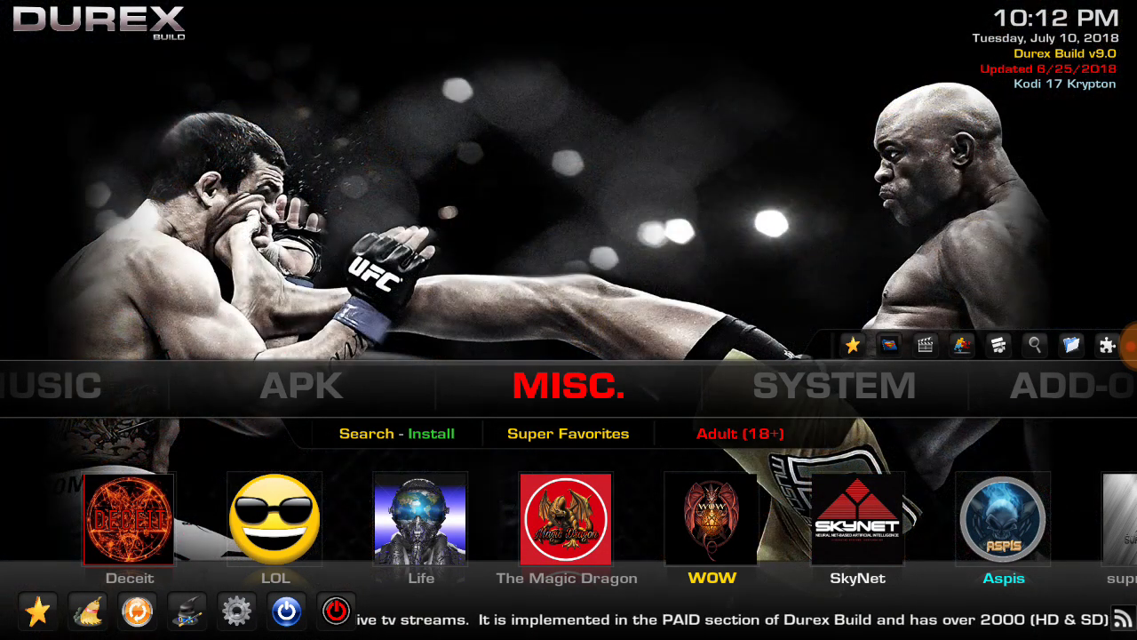
key(Down)
key(Down)
key(Right)
key(Right)
key(Right)
key(Right)
key(Right)
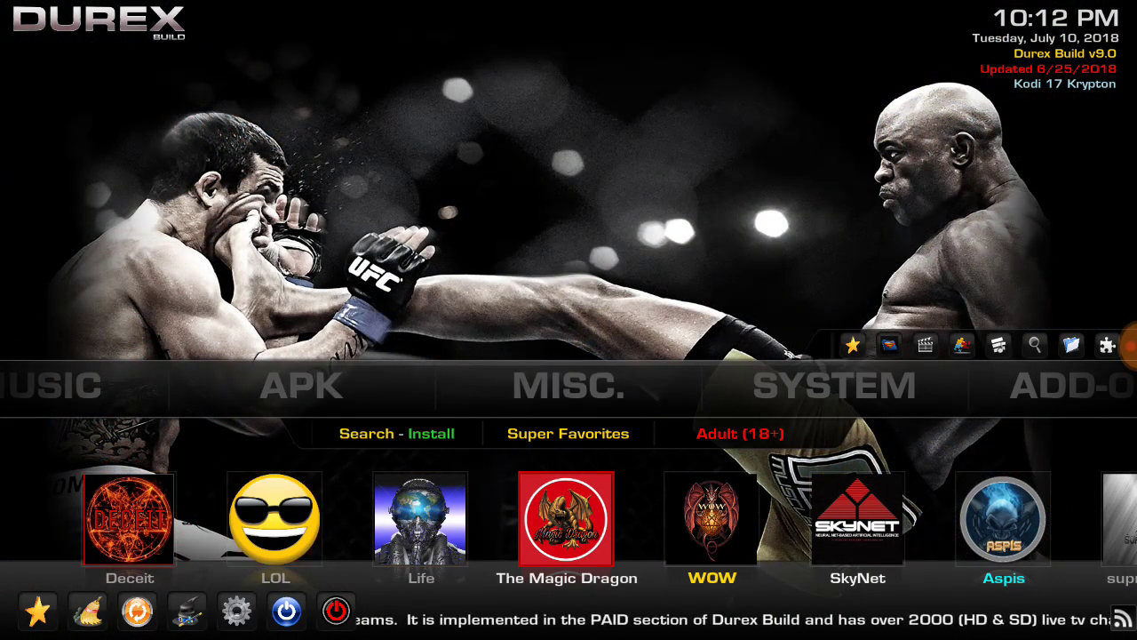
key(Right)
key(Up)
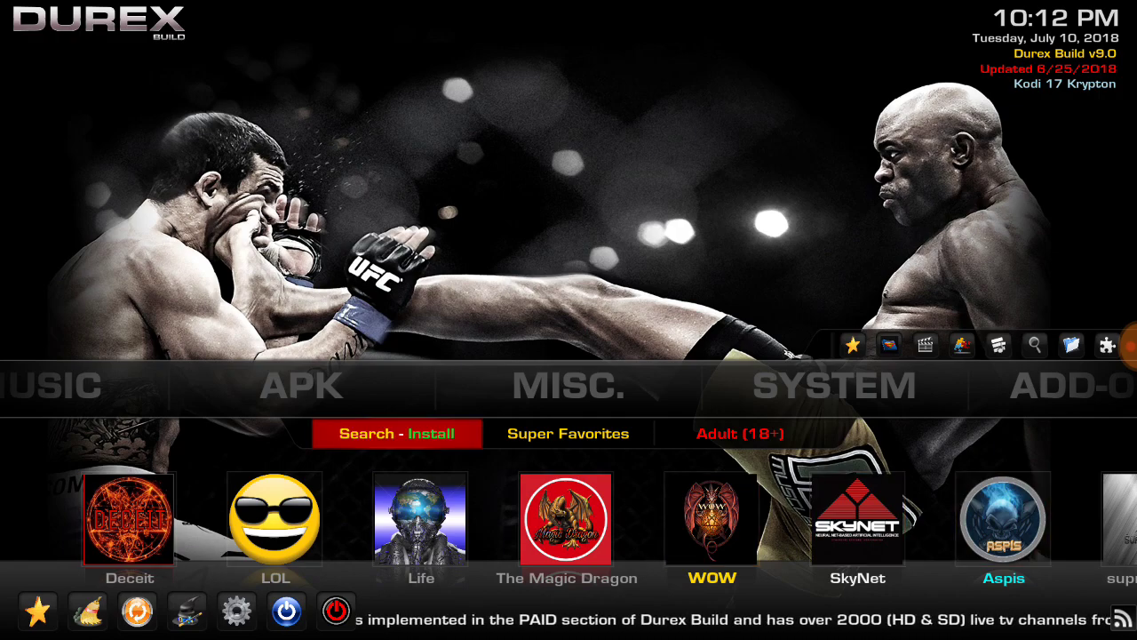
key(Right)
key(Right)
key(Up)
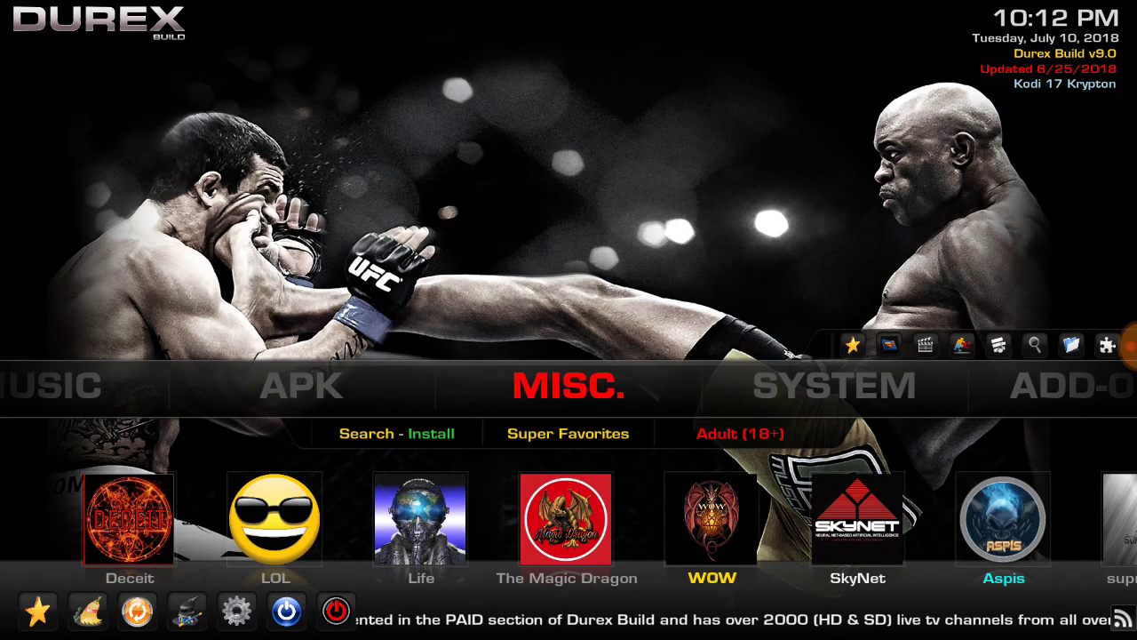
key(Right)
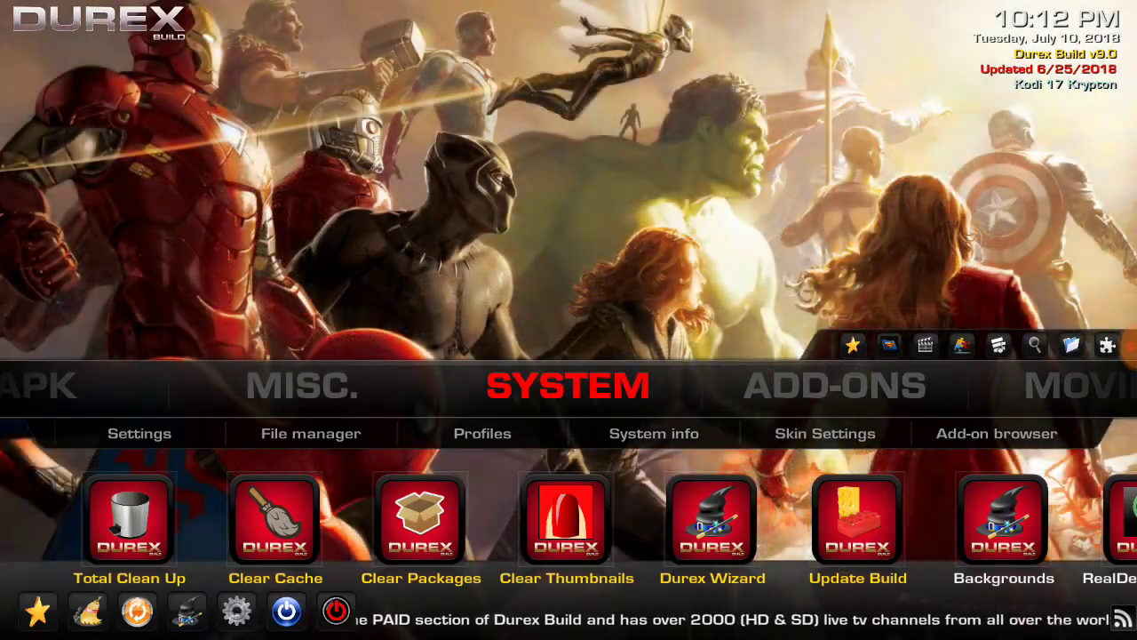
Browse the SYSTEM submenu through File manager, Profiles and System info
key(Down)
key(Right)
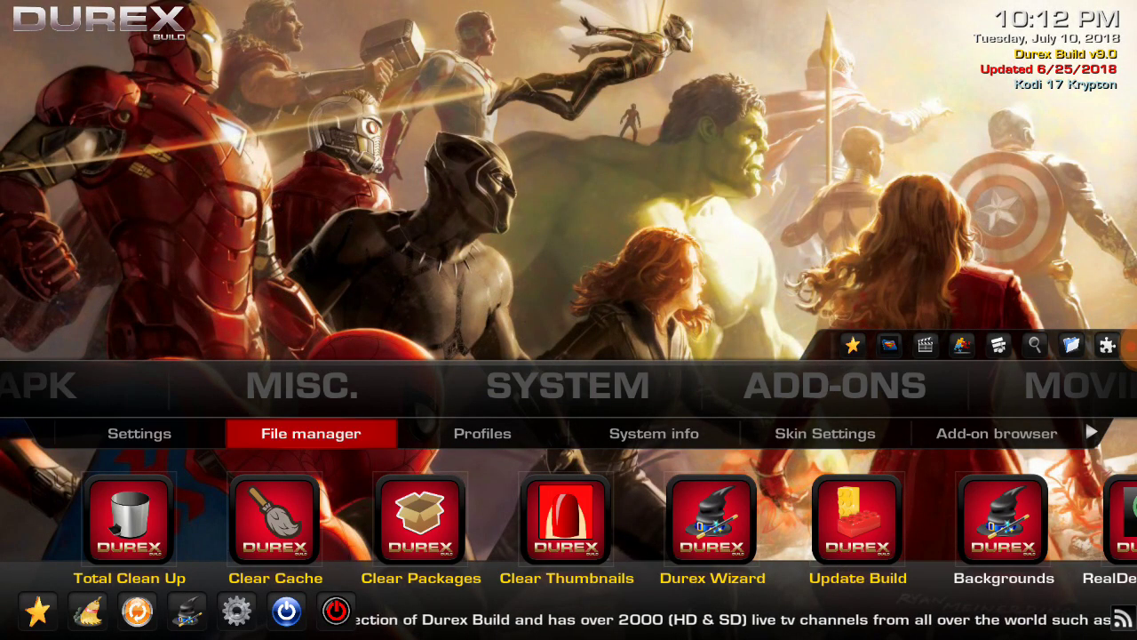
key(Right)
key(Right)
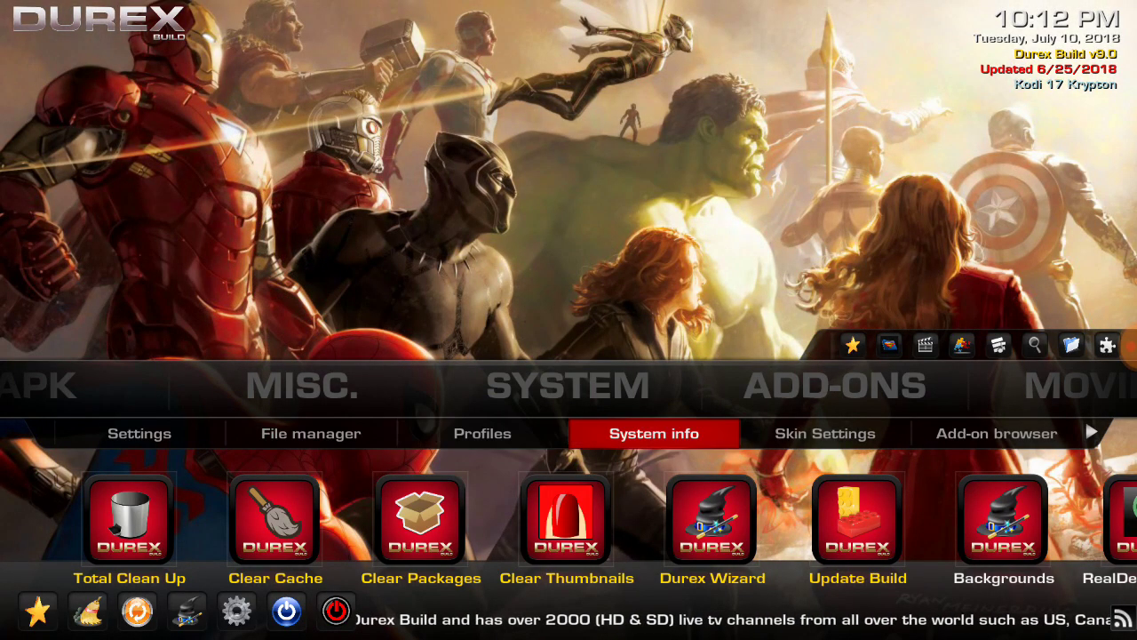
key(Right)
key(Right)
key(Right)
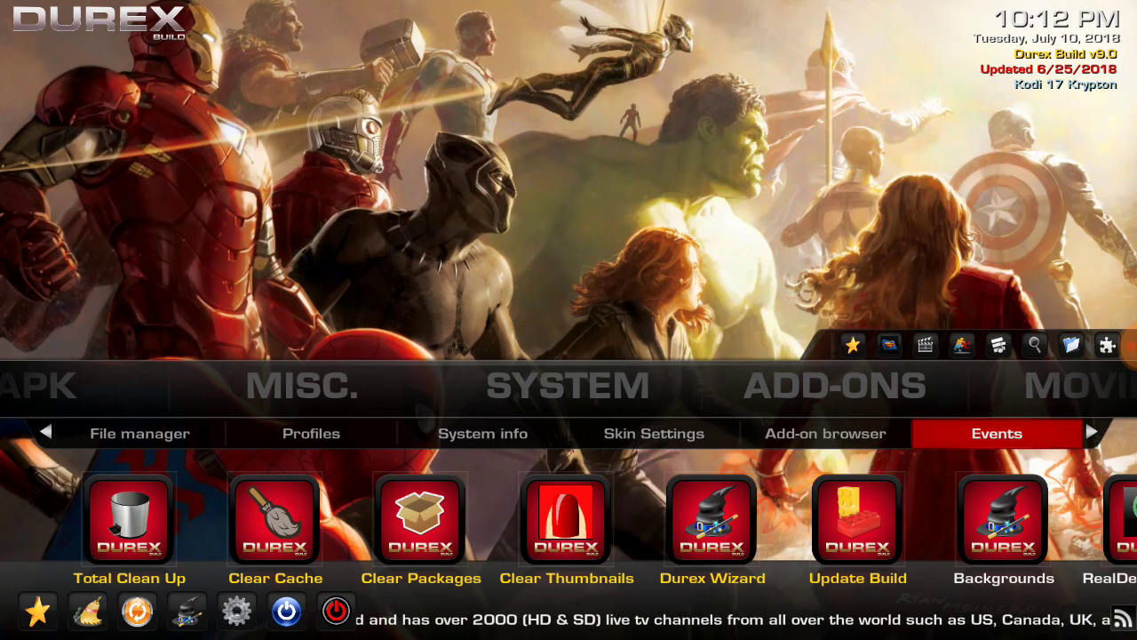
Step through the SYSTEM tools from Total Clean Up to Run a Speed Test and back around
key(Right)
key(Right)
key(Right)
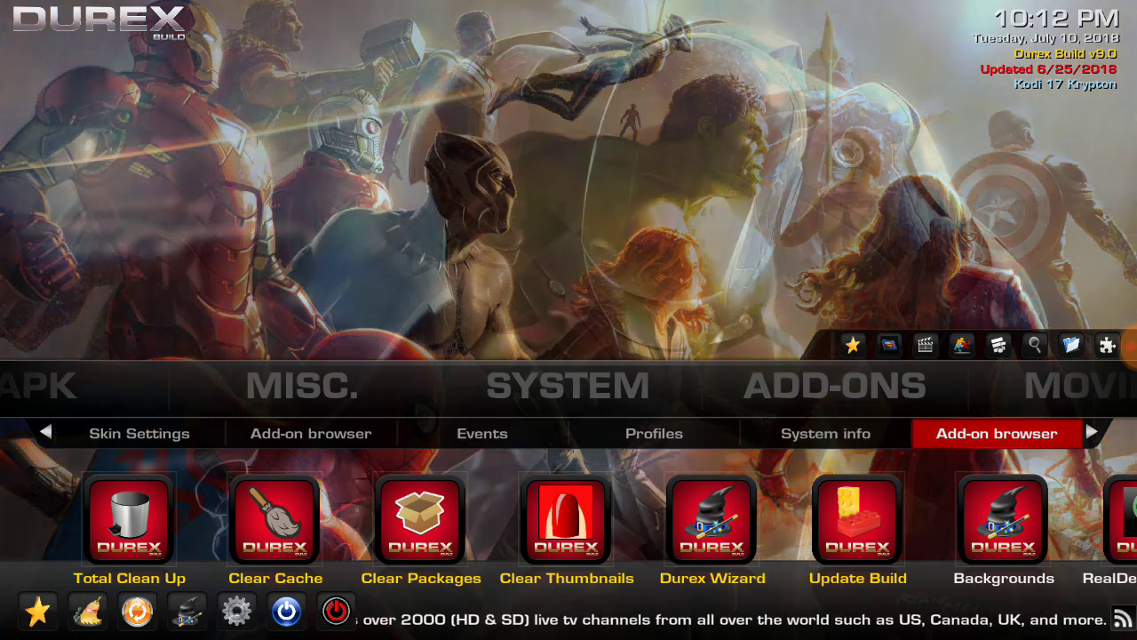
key(Down)
key(Right)
key(Right)
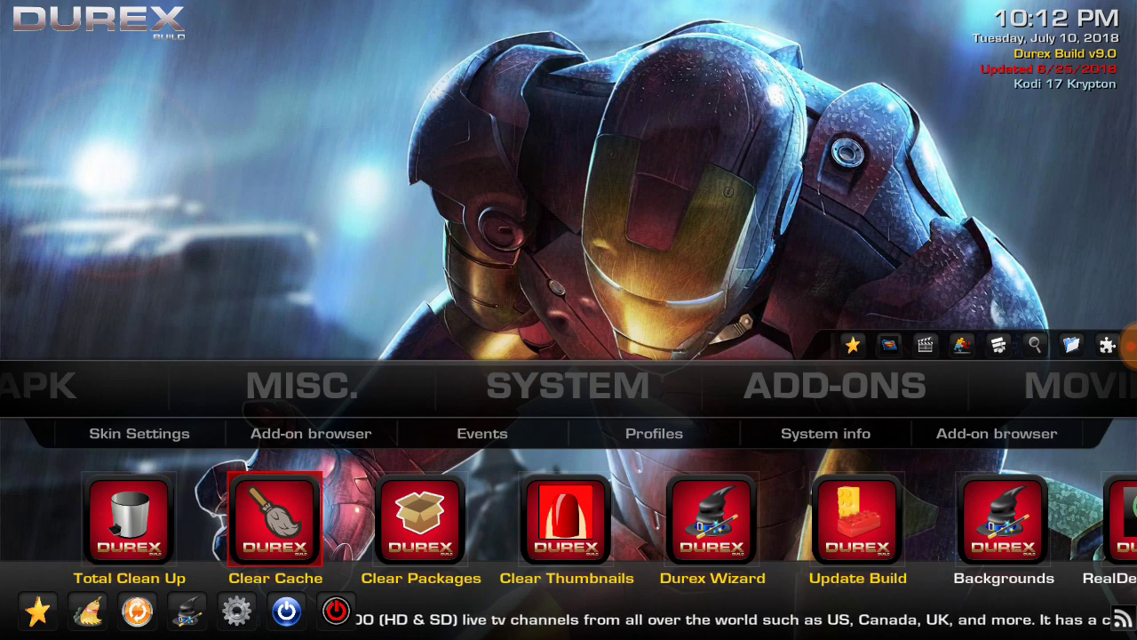
key(Right)
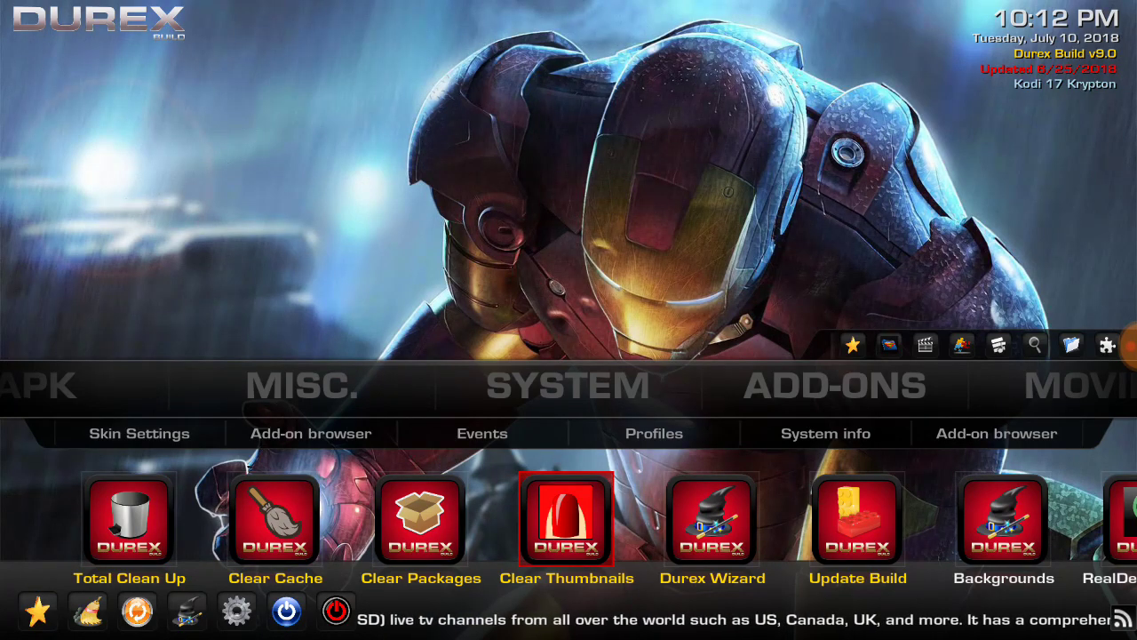
key(Right)
key(Right)
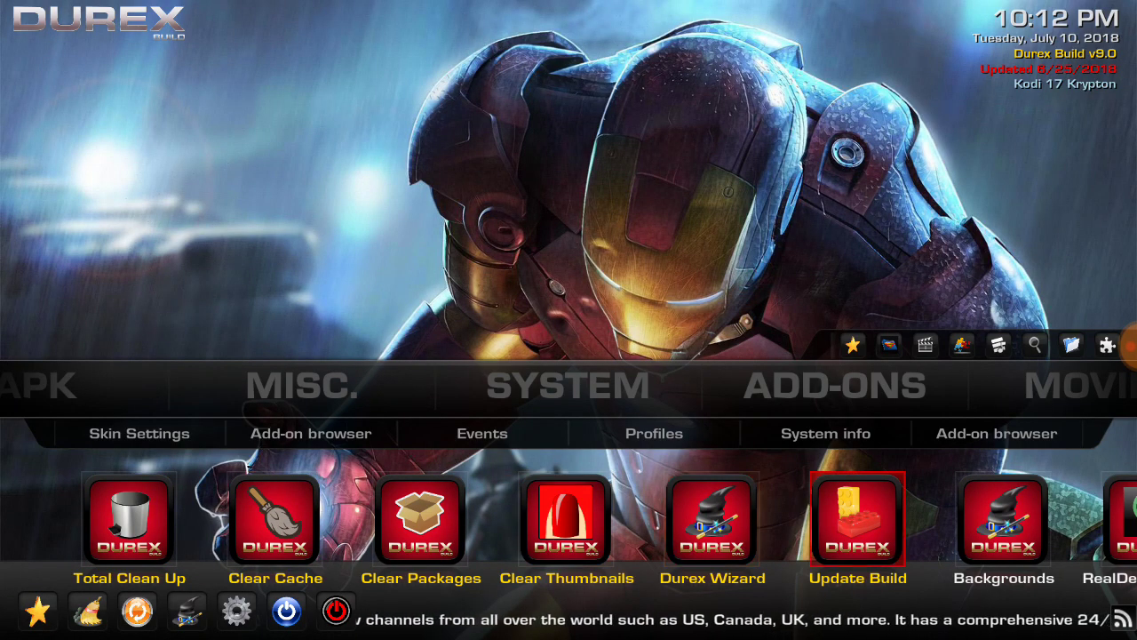
key(Right)
key(Right)
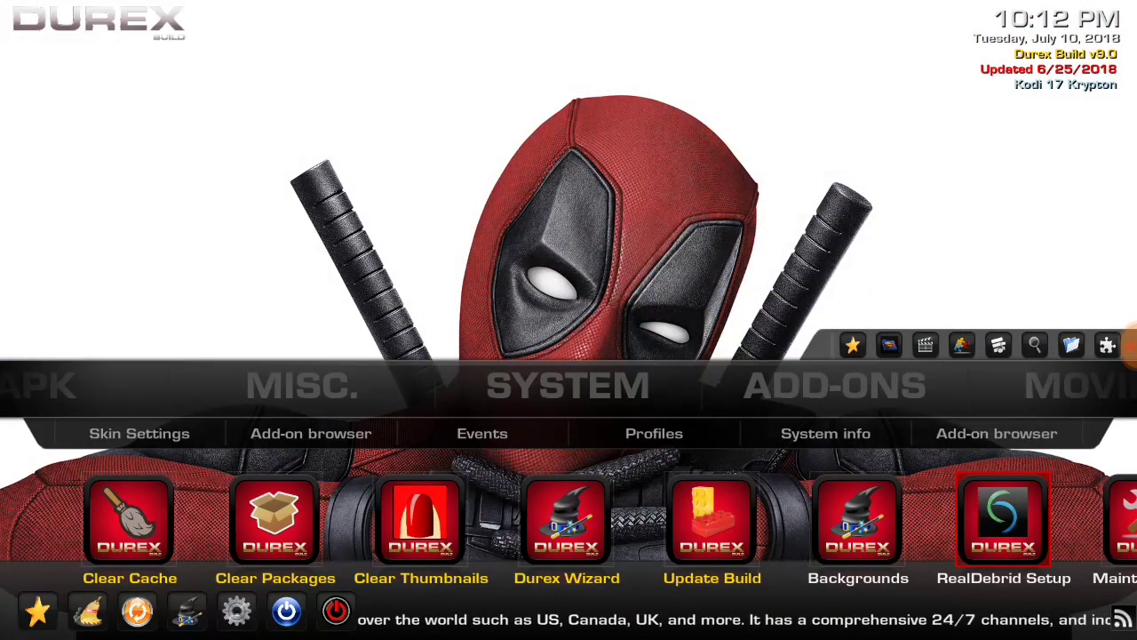
key(Right)
key(Right)
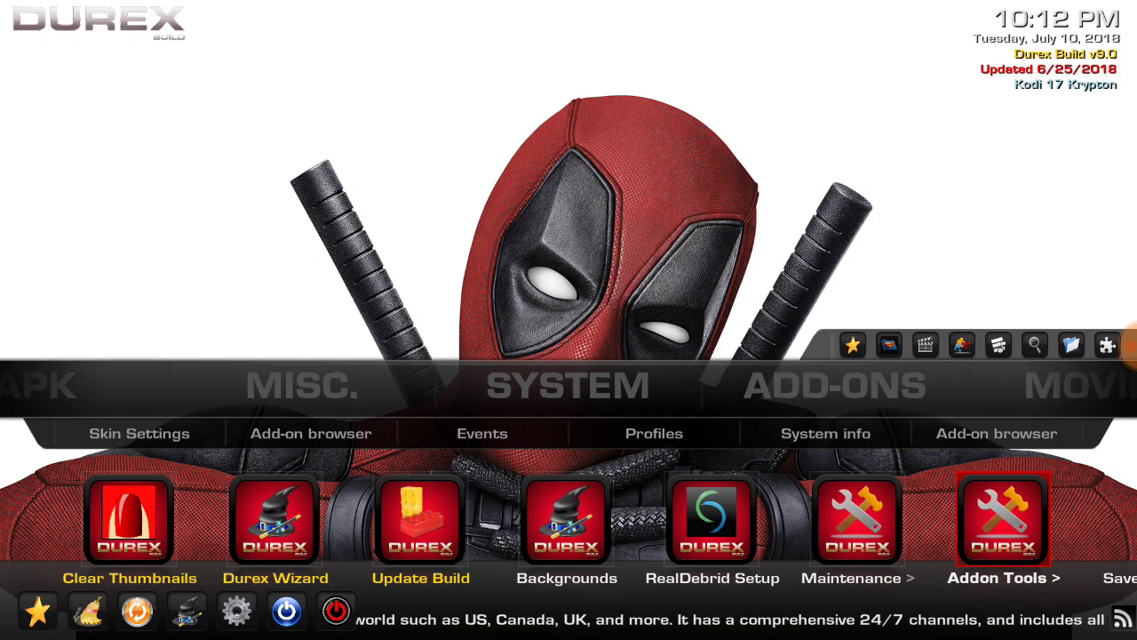
key(Right)
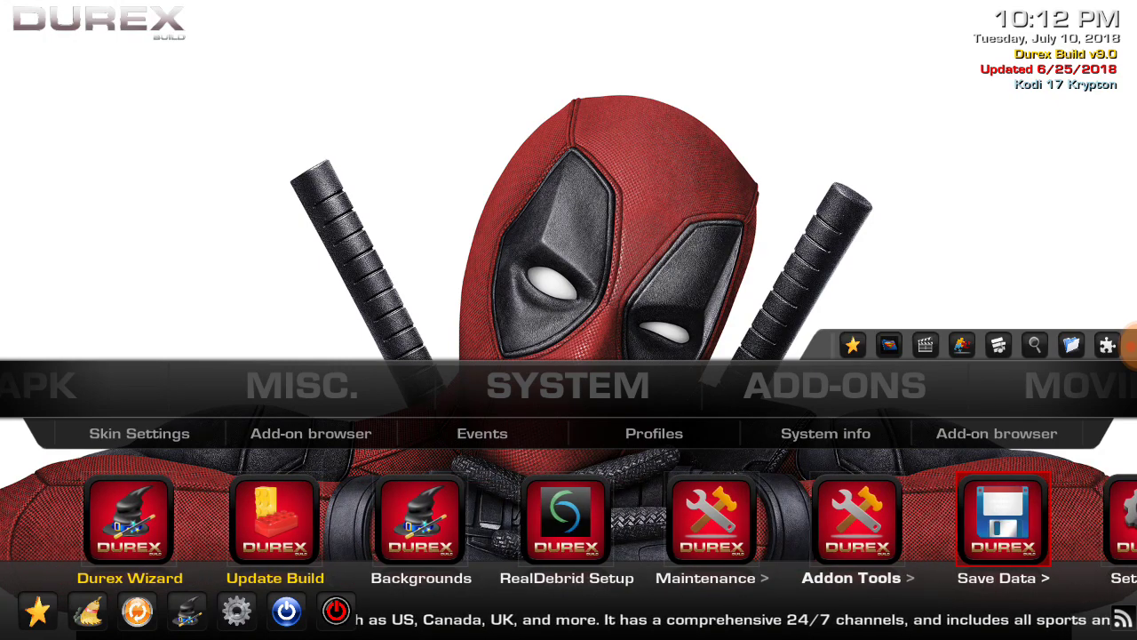
key(Right)
key(Right)
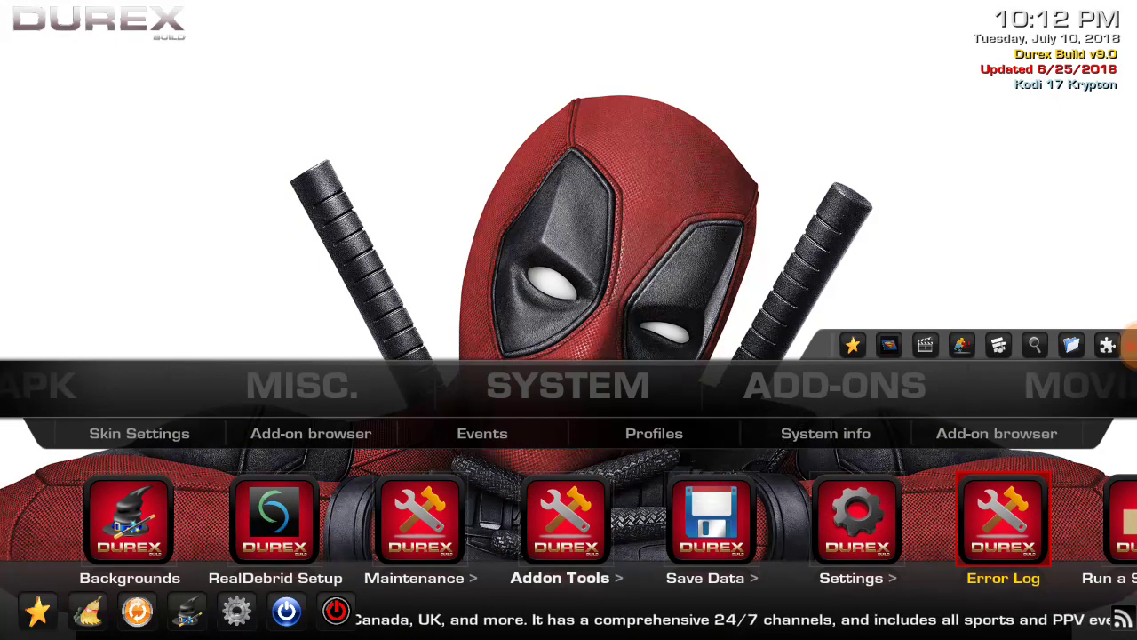
key(Right)
key(Right)
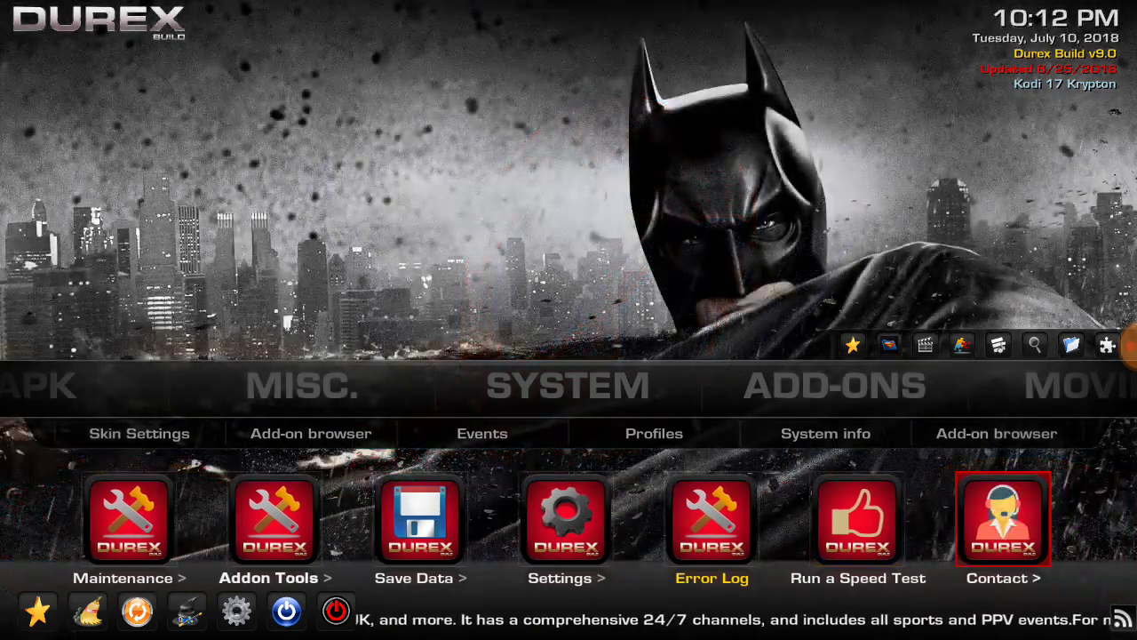
key(Right)
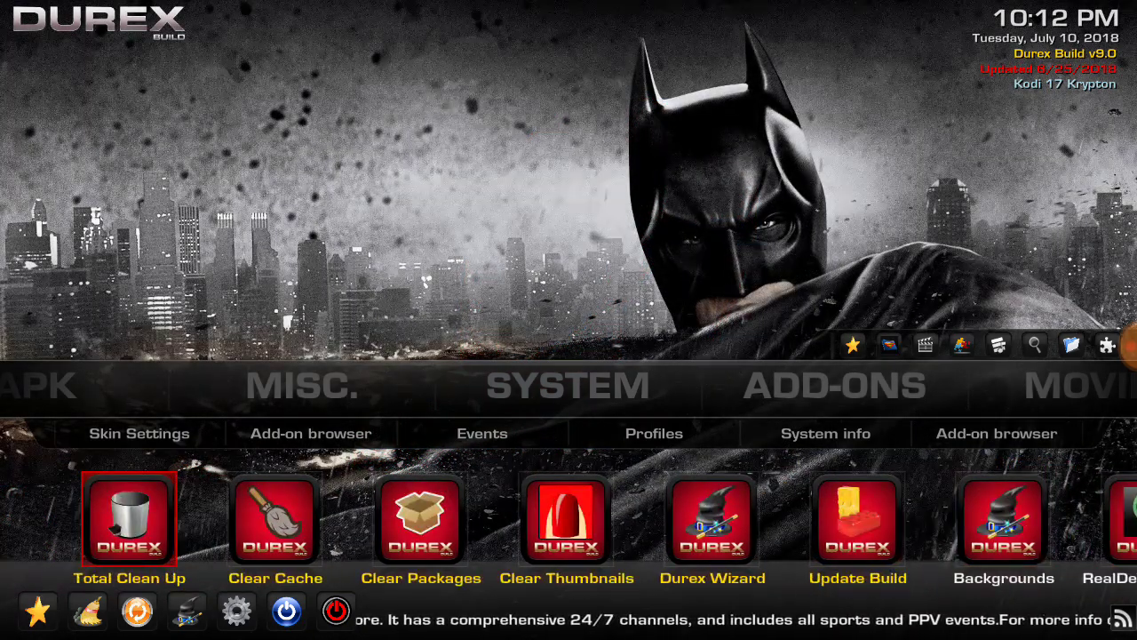
key(Right)
key(Right)
key(Up)
key(Up)
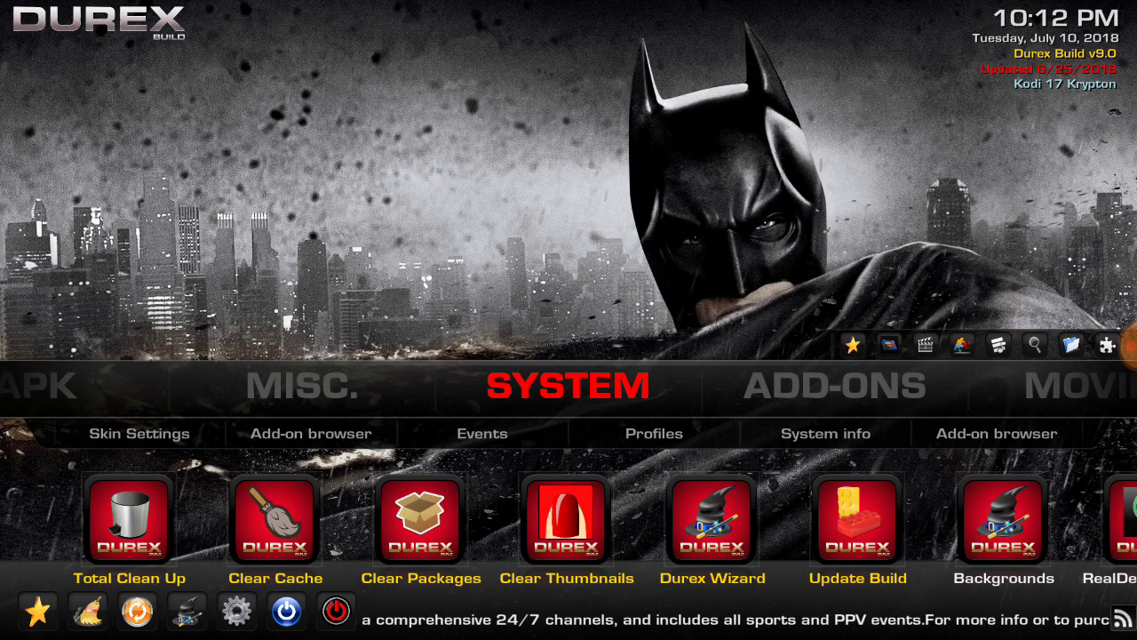
Switch to ADD-ONS and browse its submenu and tools through Addon Tools to RealDebrid Setup
key(Right)
key(Down)
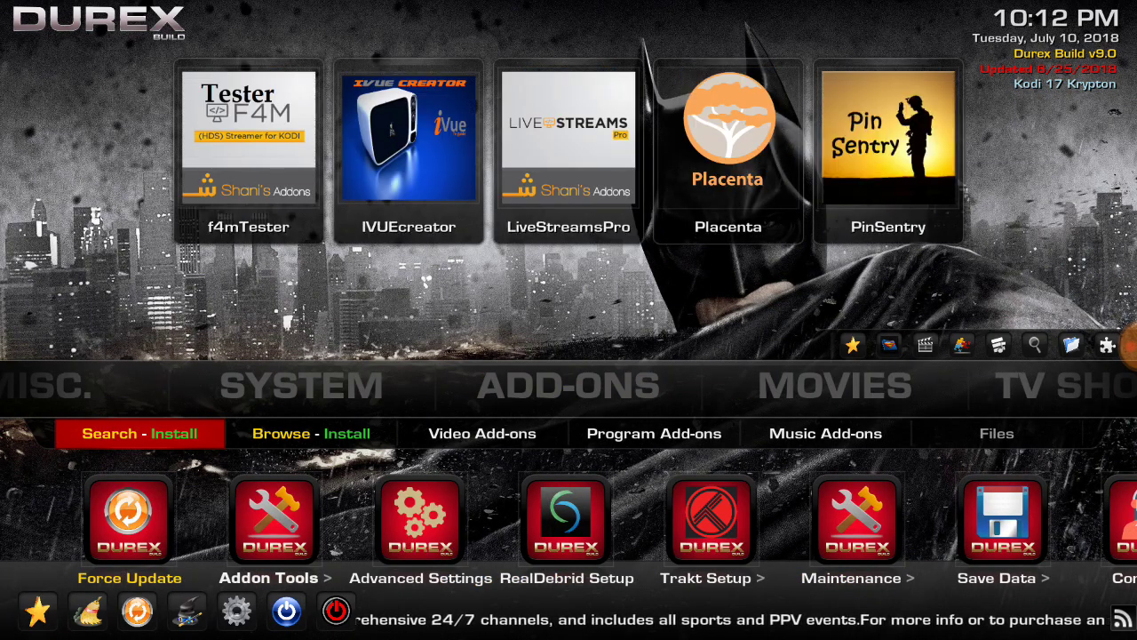
key(Right)
key(Right)
key(Right)
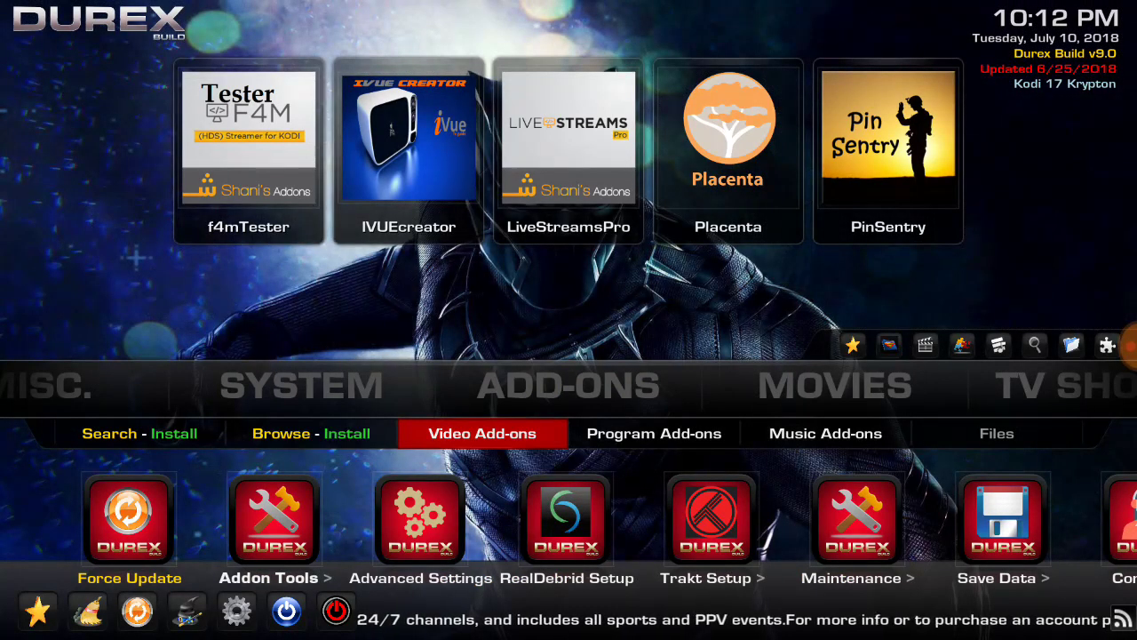
key(Right)
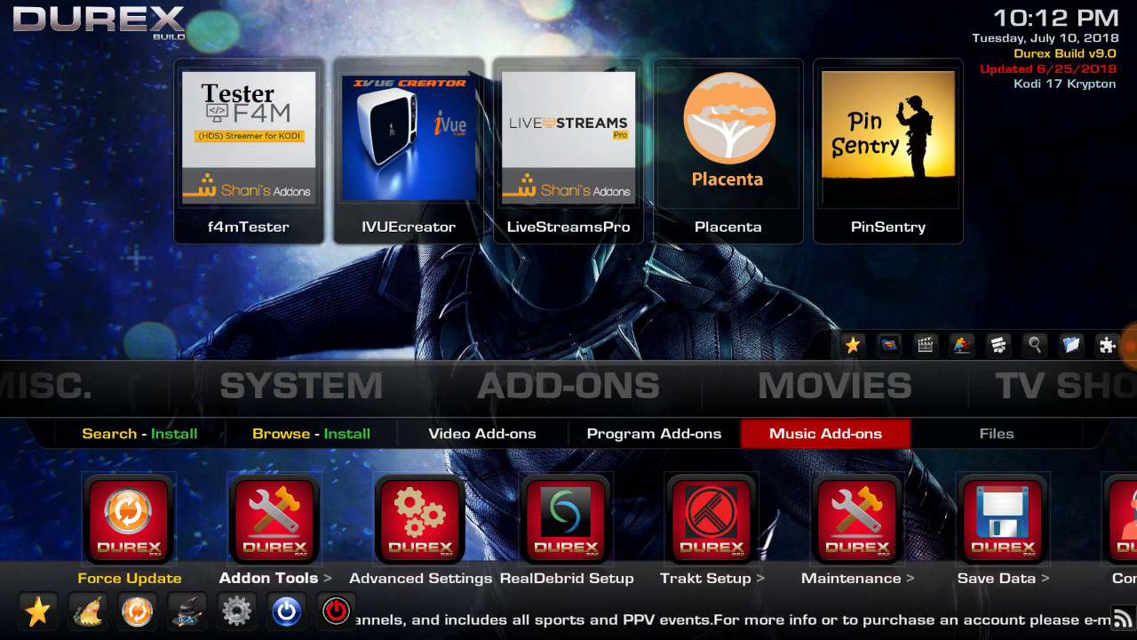
key(Right)
key(Right)
key(Down)
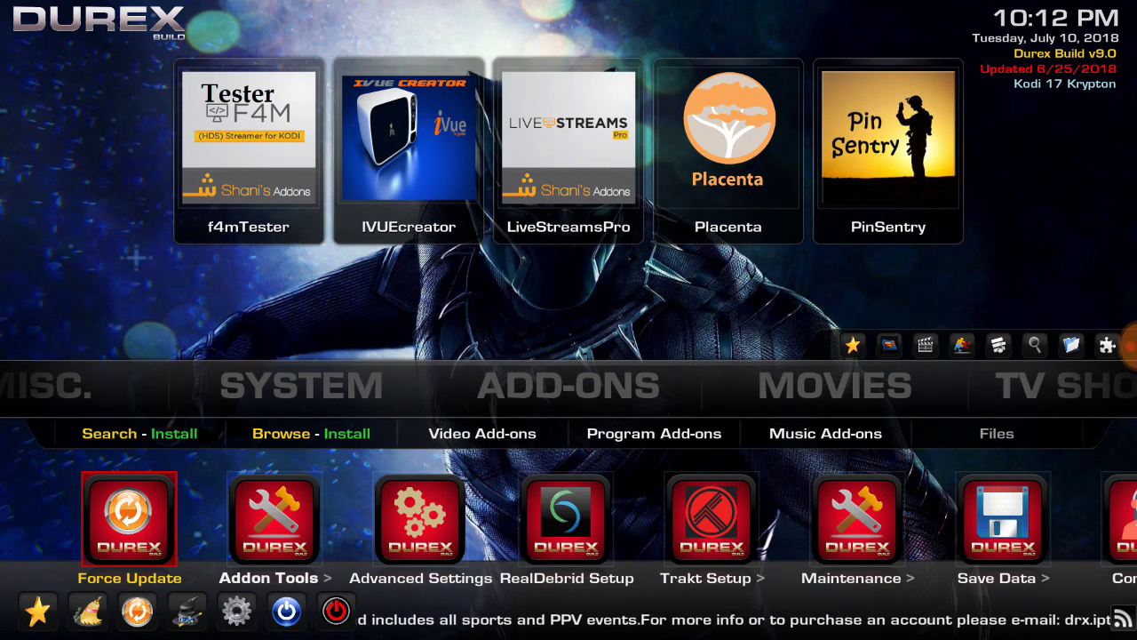
key(Down)
key(Up)
key(Right)
key(Right)
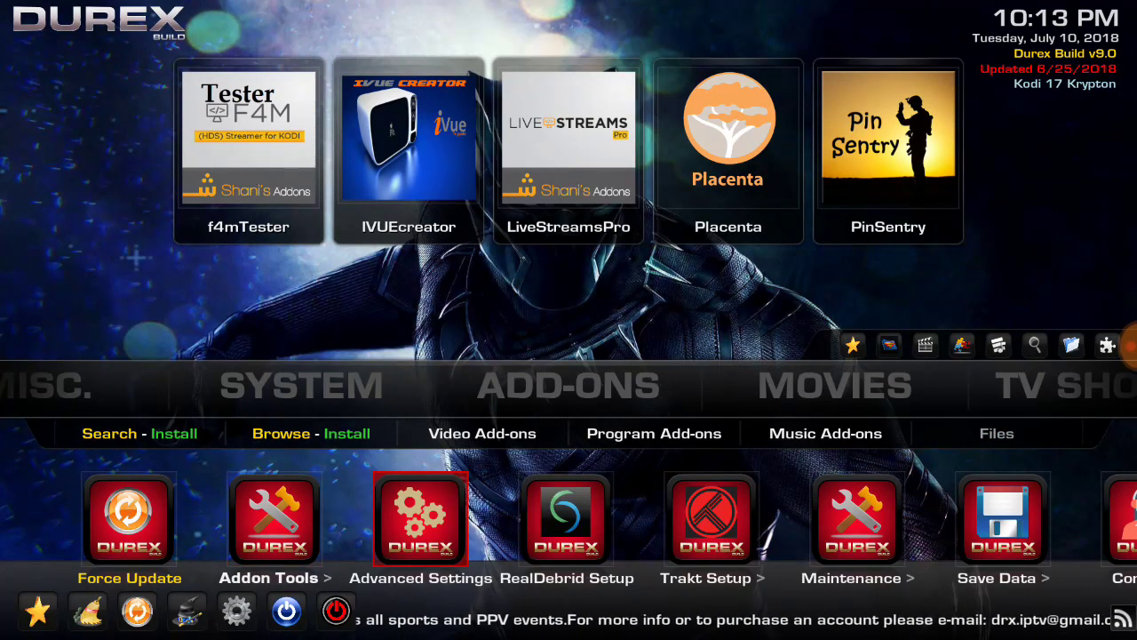
key(Right)
key(Right)
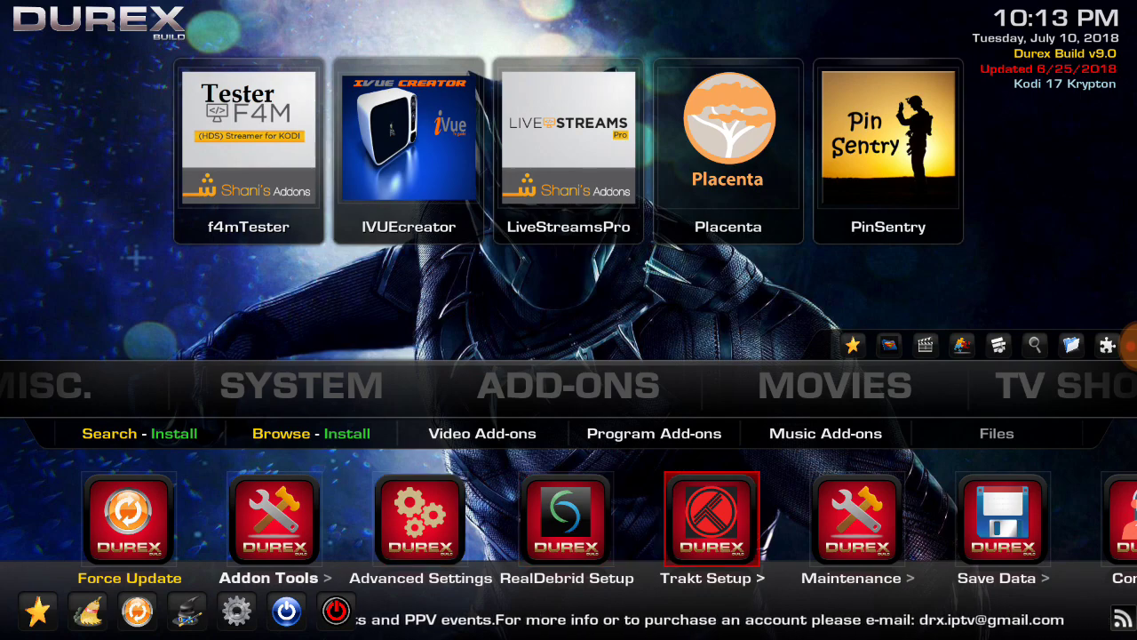
key(Right)
key(Right)
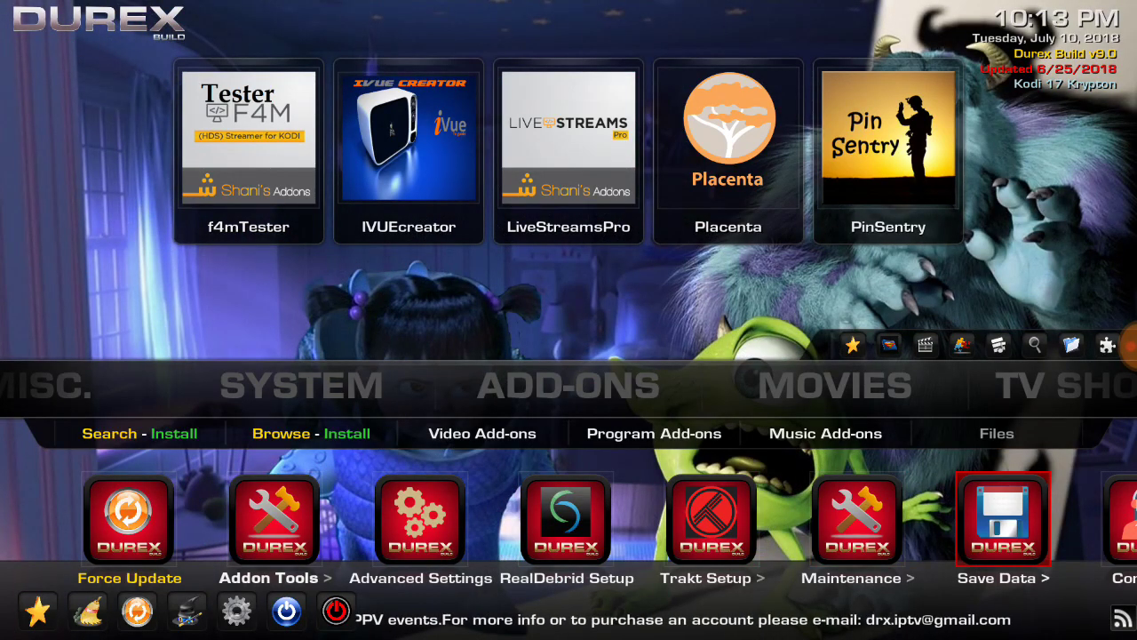
key(Right)
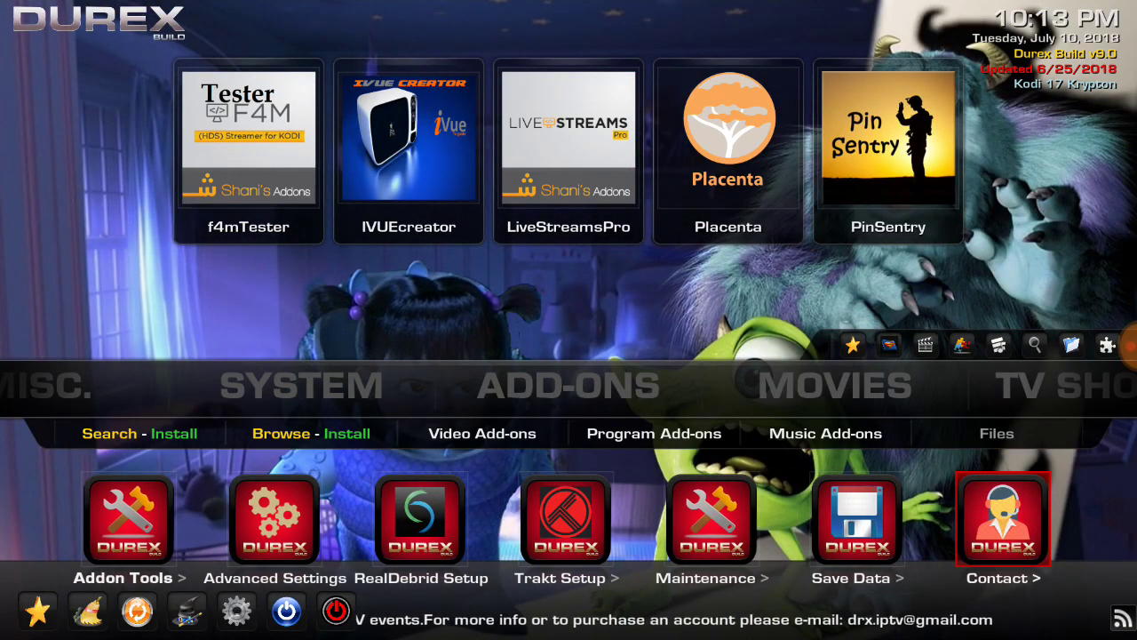
Peek at the MOVIES section, then return to the ADD-ONS tool row
key(Left)
key(Left)
key(Left)
key(Left)
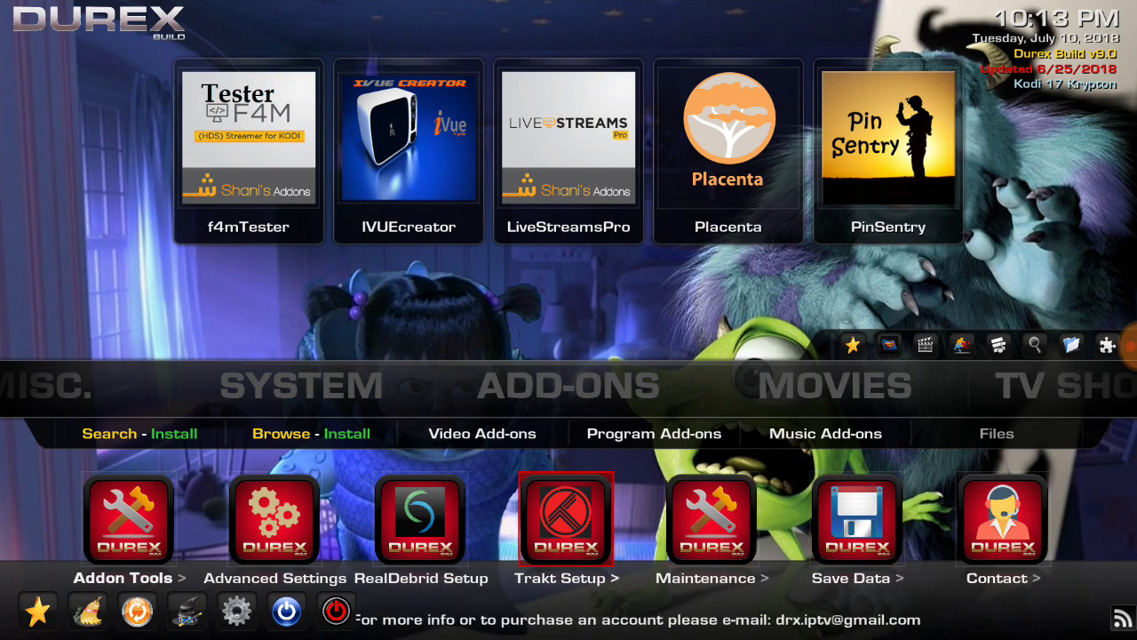
key(Up)
key(Up)
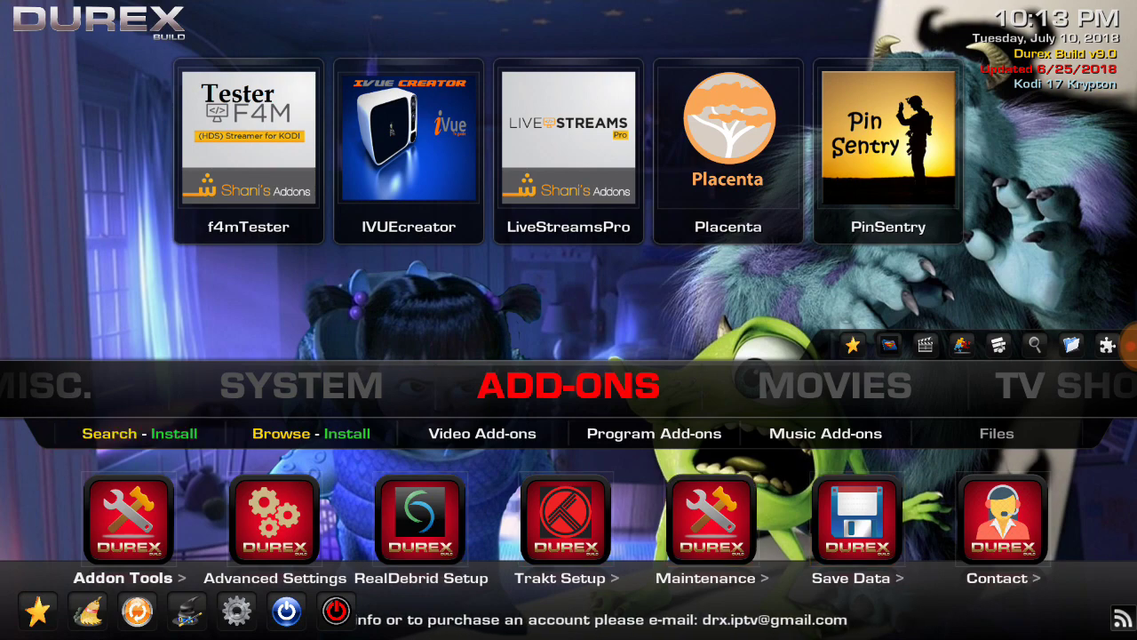
key(Right)
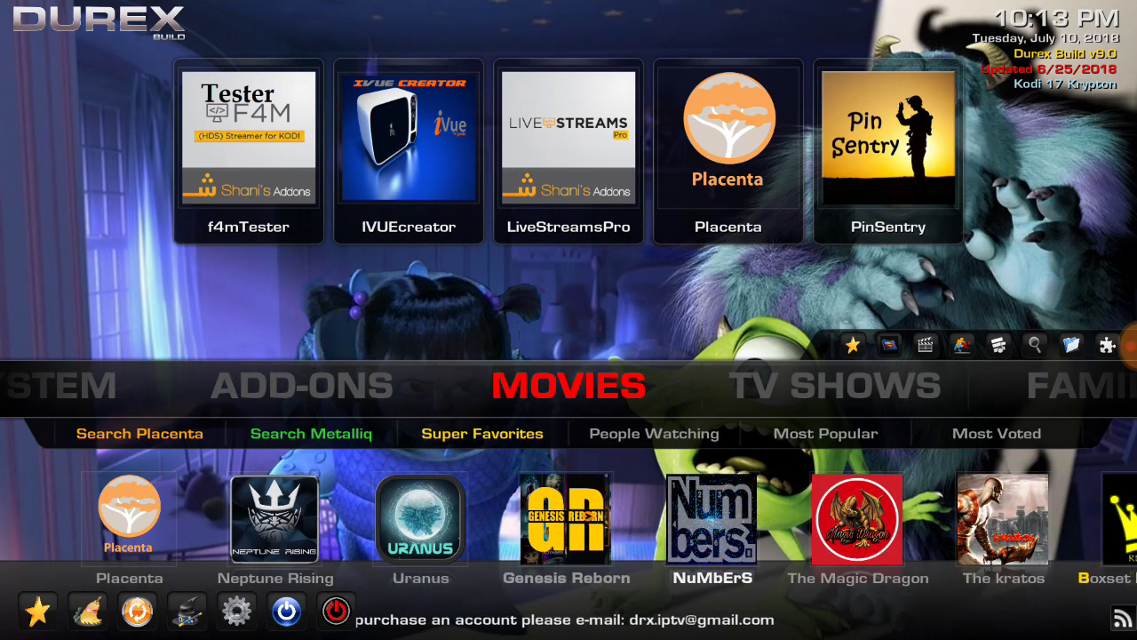
key(Left)
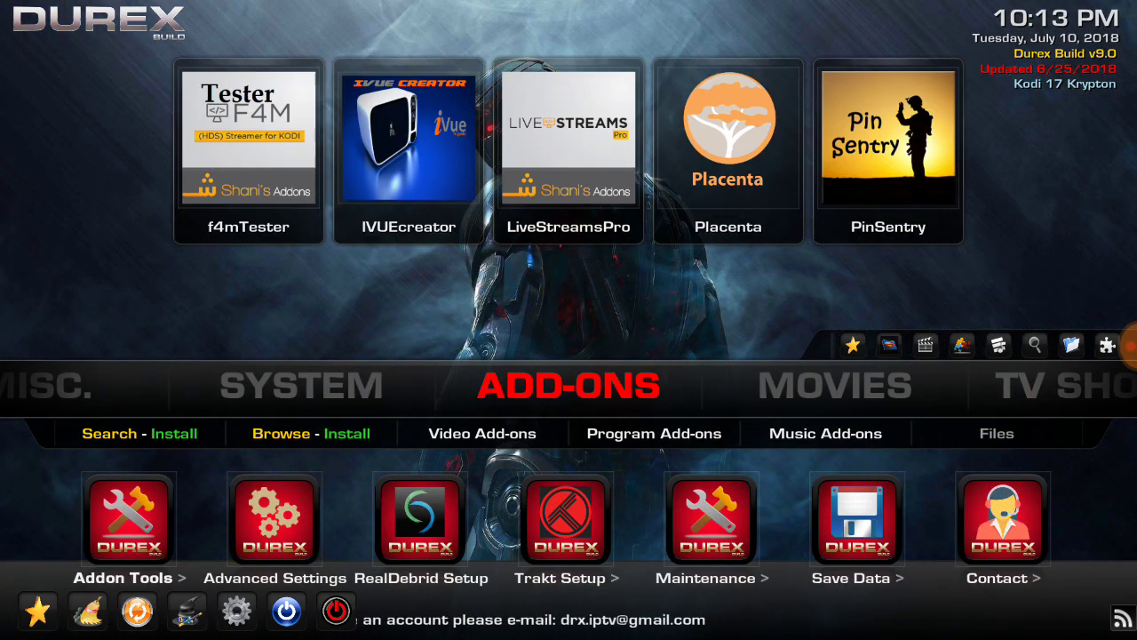
key(Down)
key(Down)
Apply the '3GB Ram or Higher (Nvidia Shield)' advanced settings profile and confirm it
key(Left)
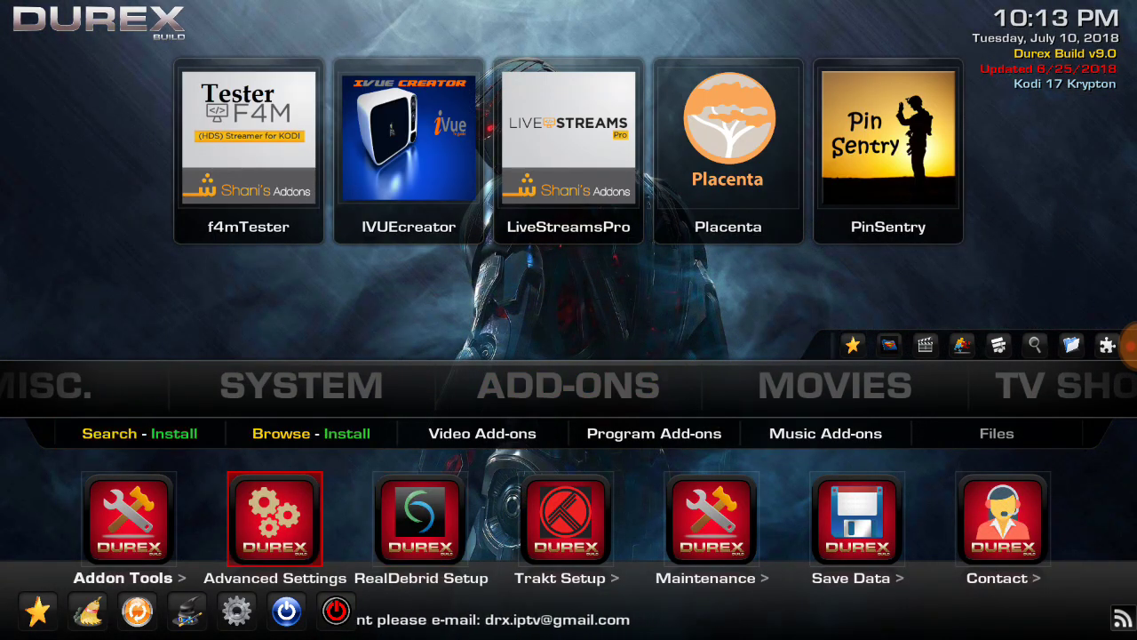
key(Return)
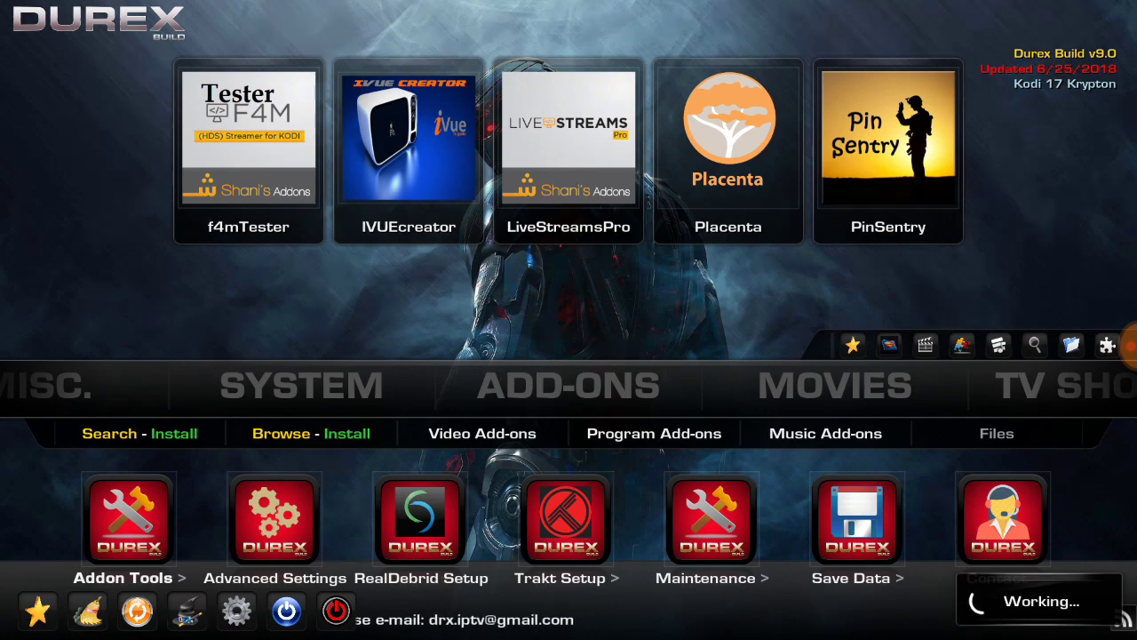
key(Down)
key(Down)
key(Down)
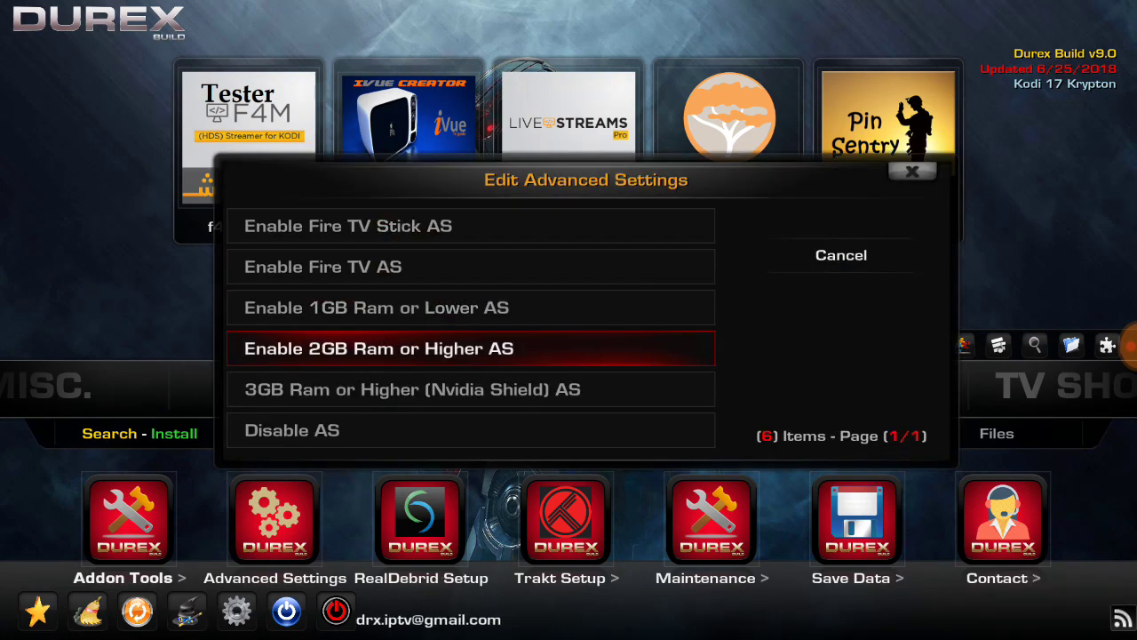
key(Down)
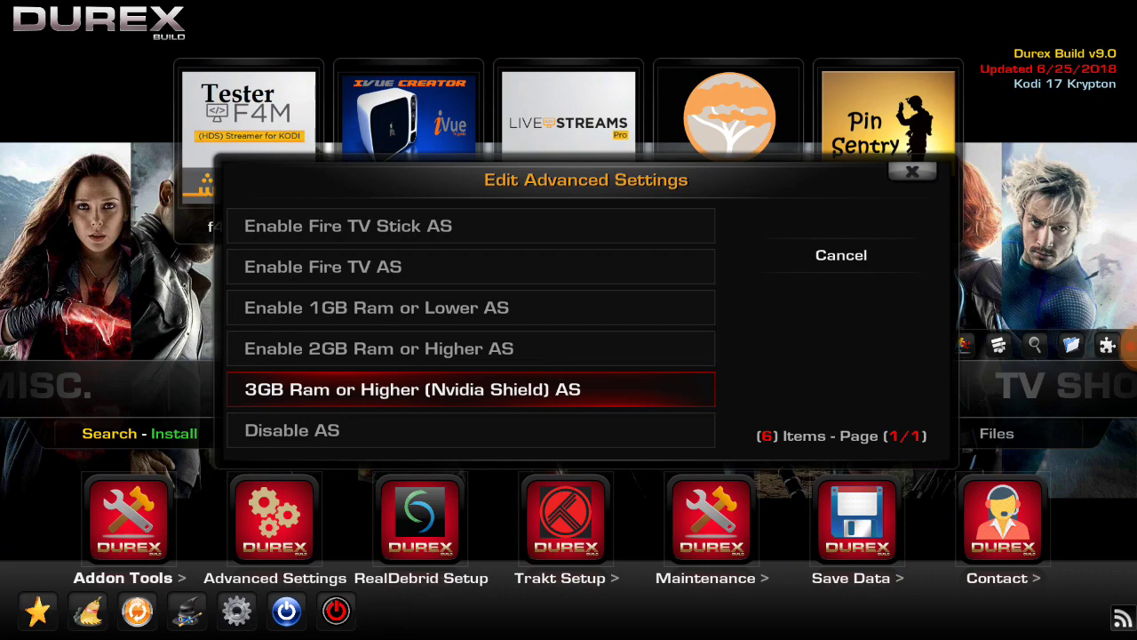
key(Return)
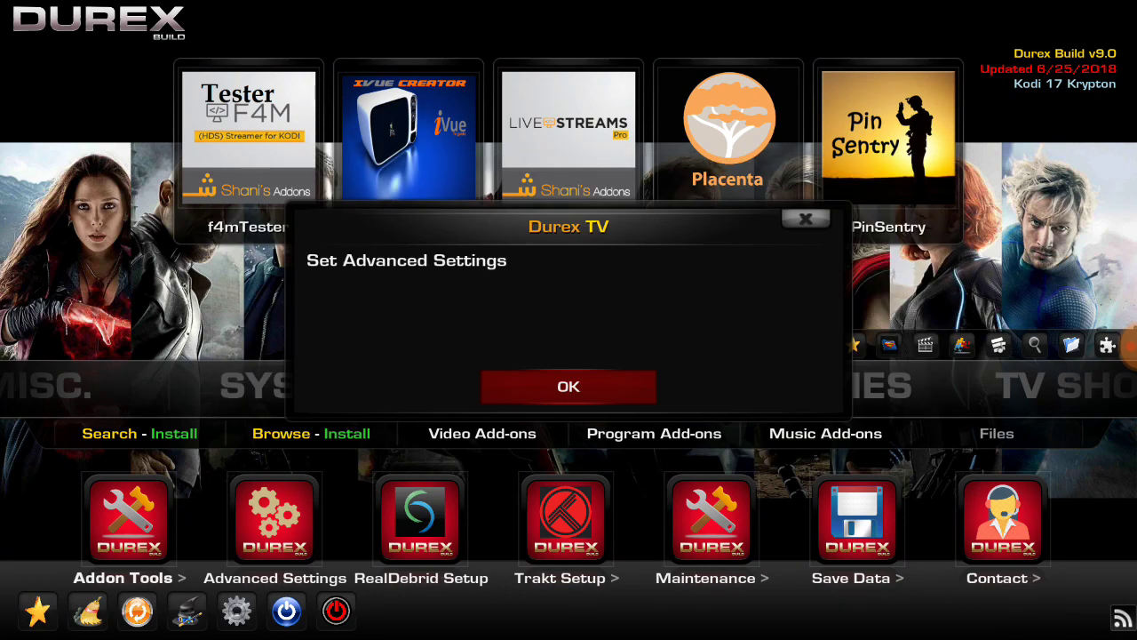
key(Return)
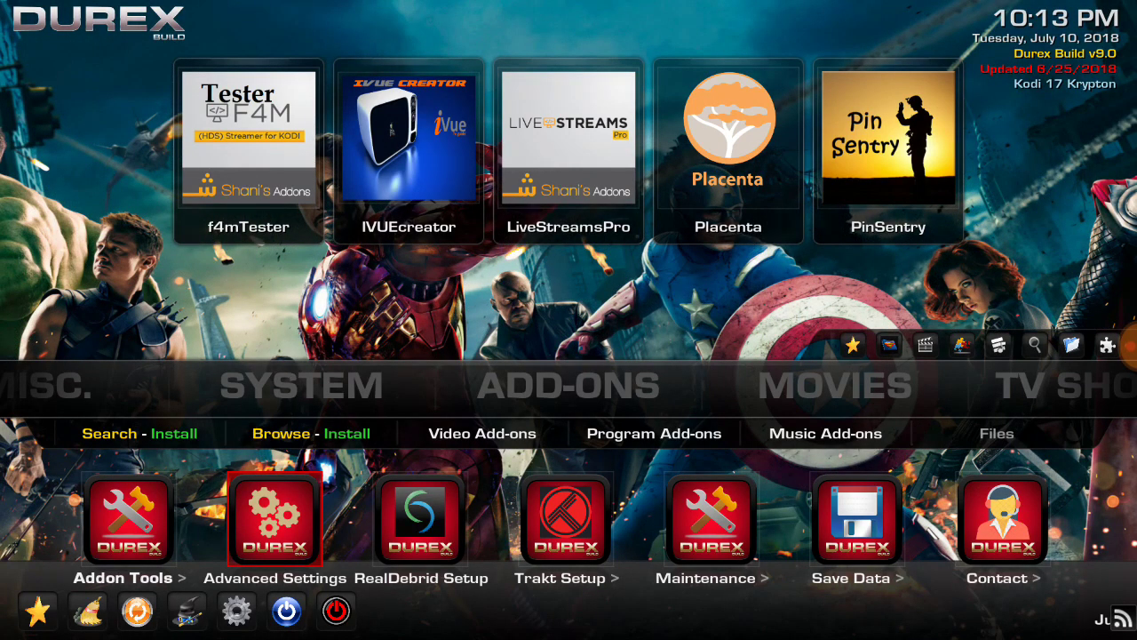
key(Right)
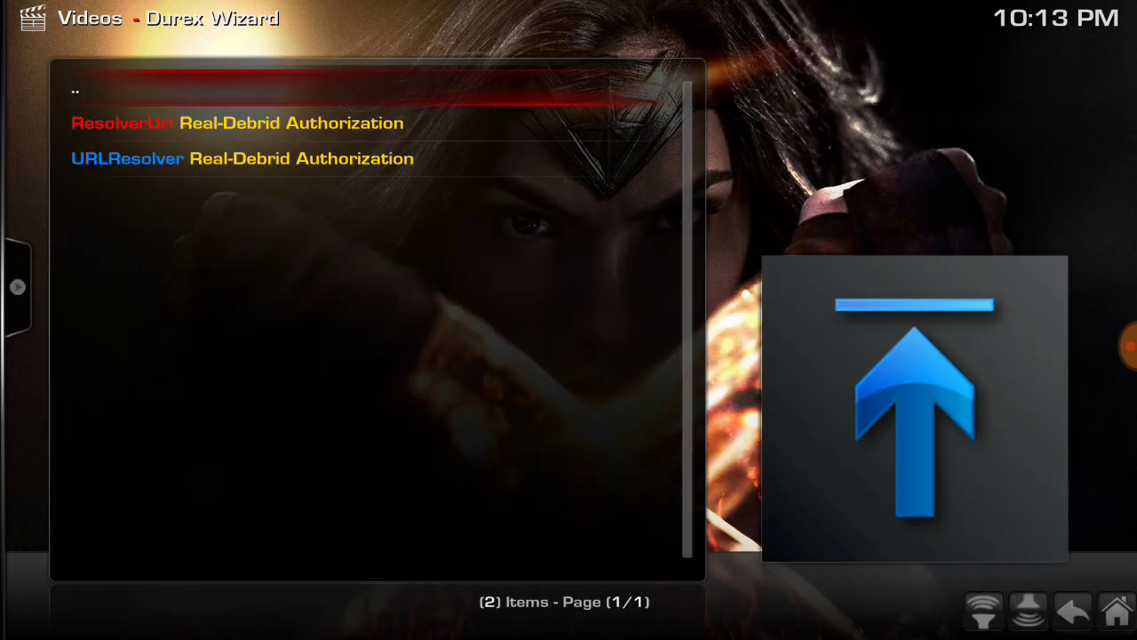
Authorize ResolverUrl with Real-Debrid by entering the device code on the website
key(Down)
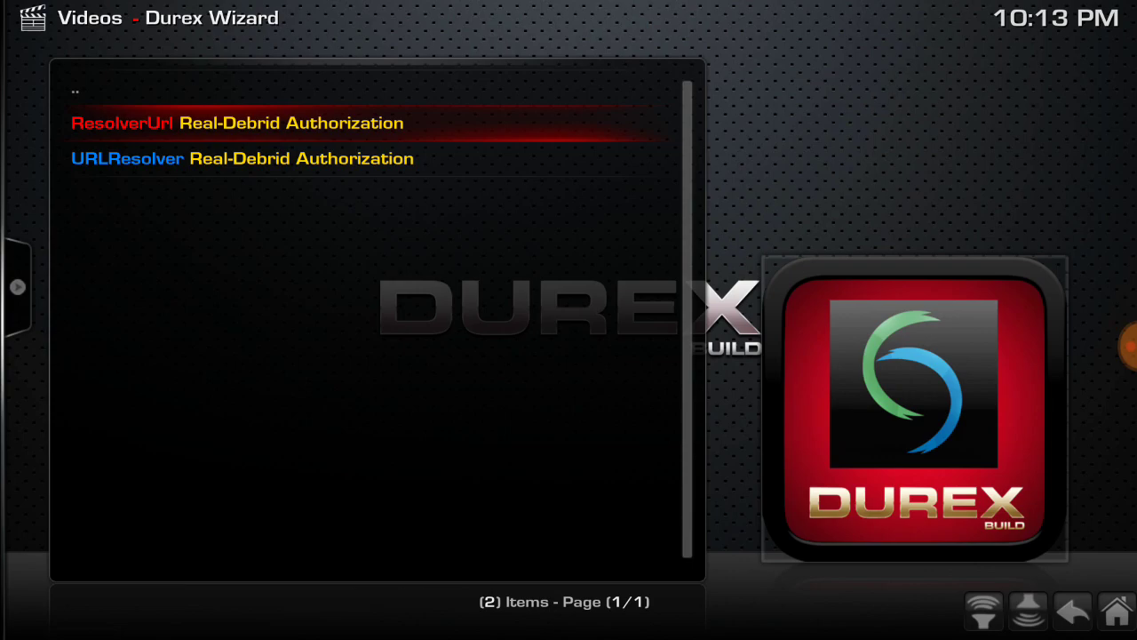
key(Return)
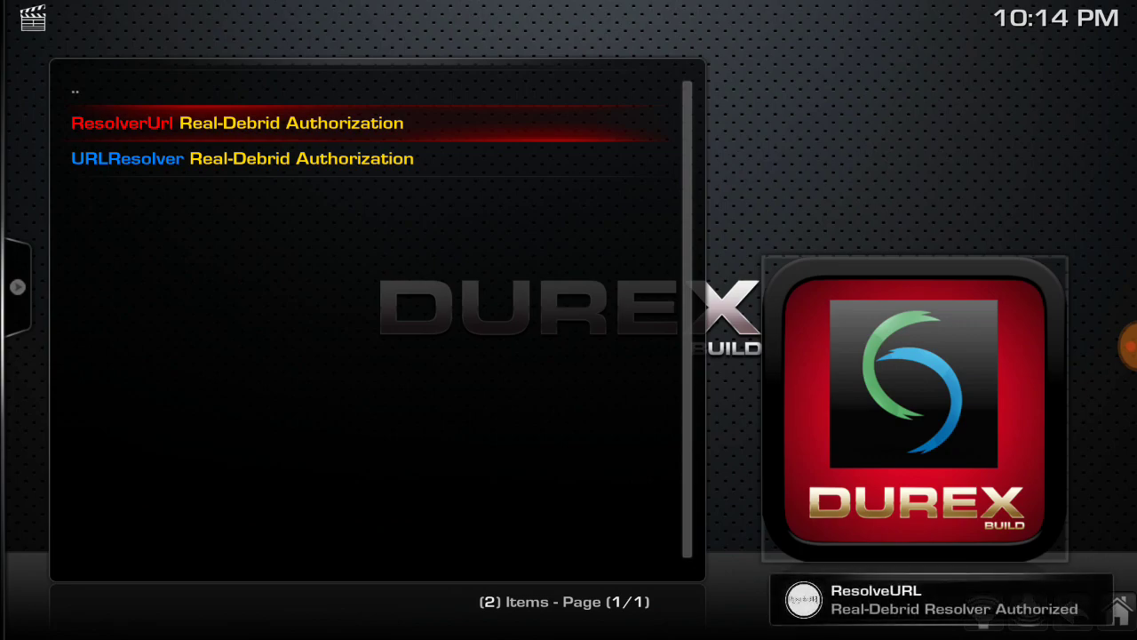
key(Down)
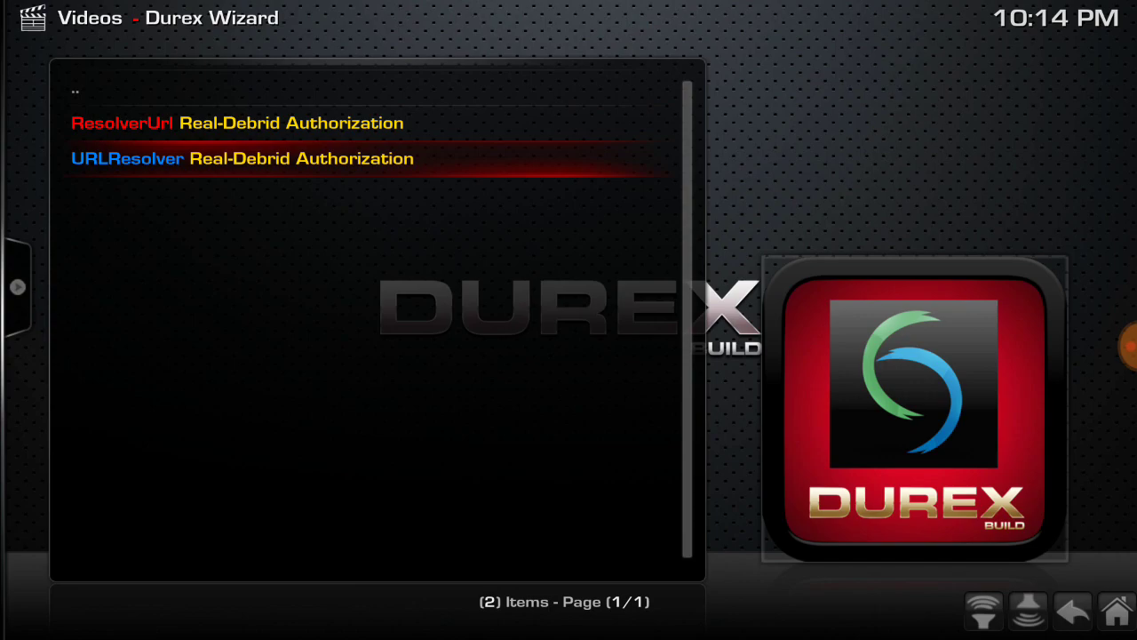
Complete URLResolver Real-Debrid device-code pairing, then back out to the Add-ons section
key(Return)
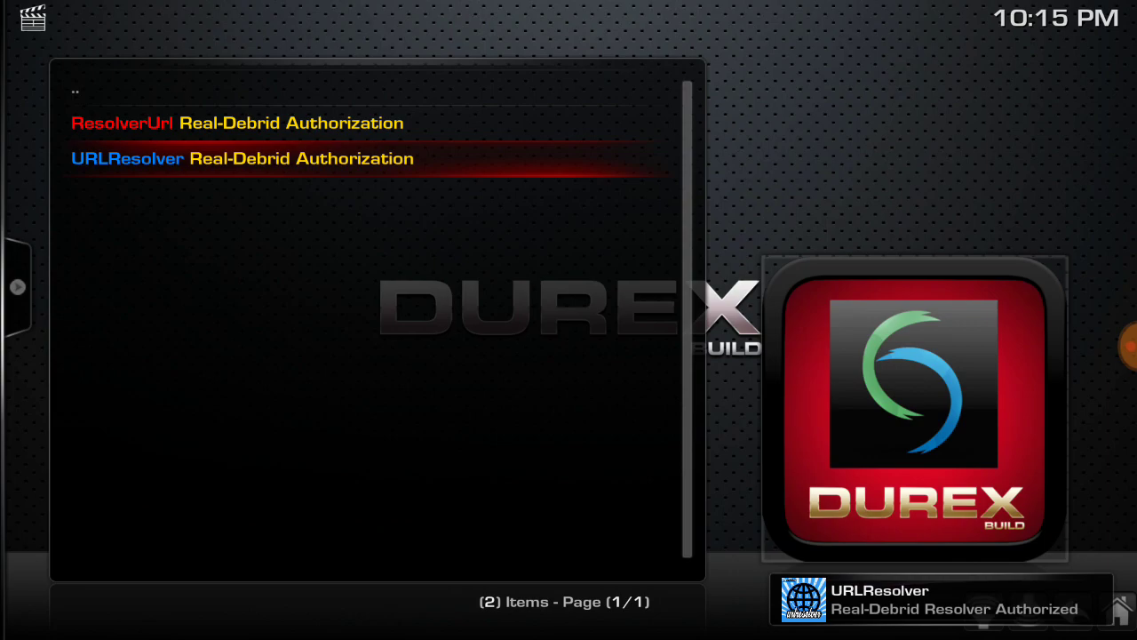
key(Escape)
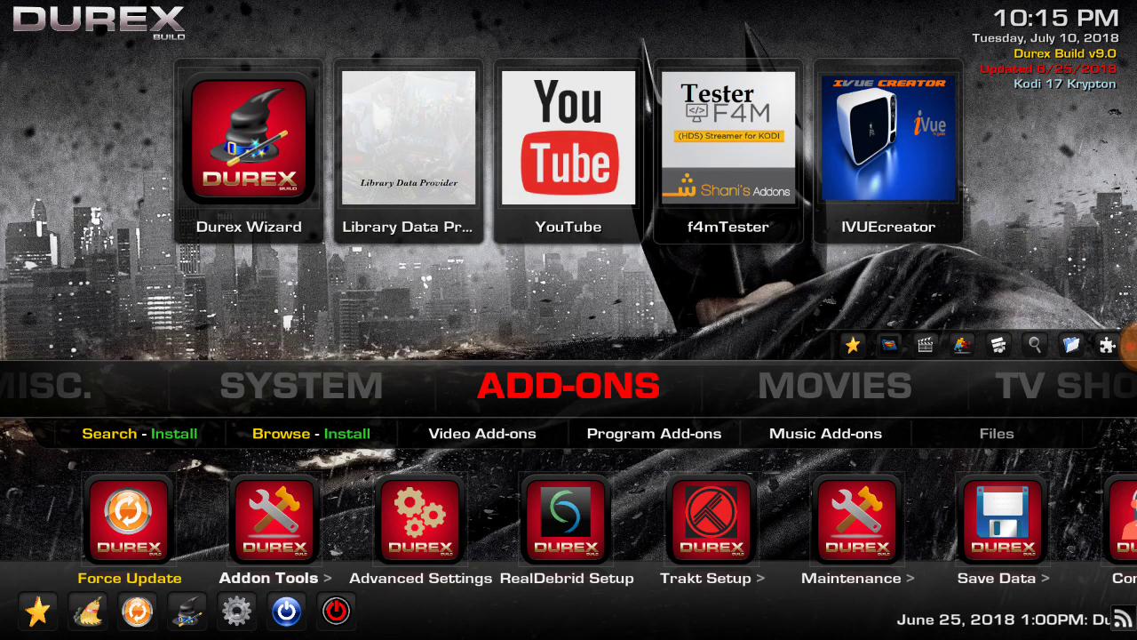
Cycle the home menu to MOVIES and launch the Placenta add-on
key(Down)
key(Up)
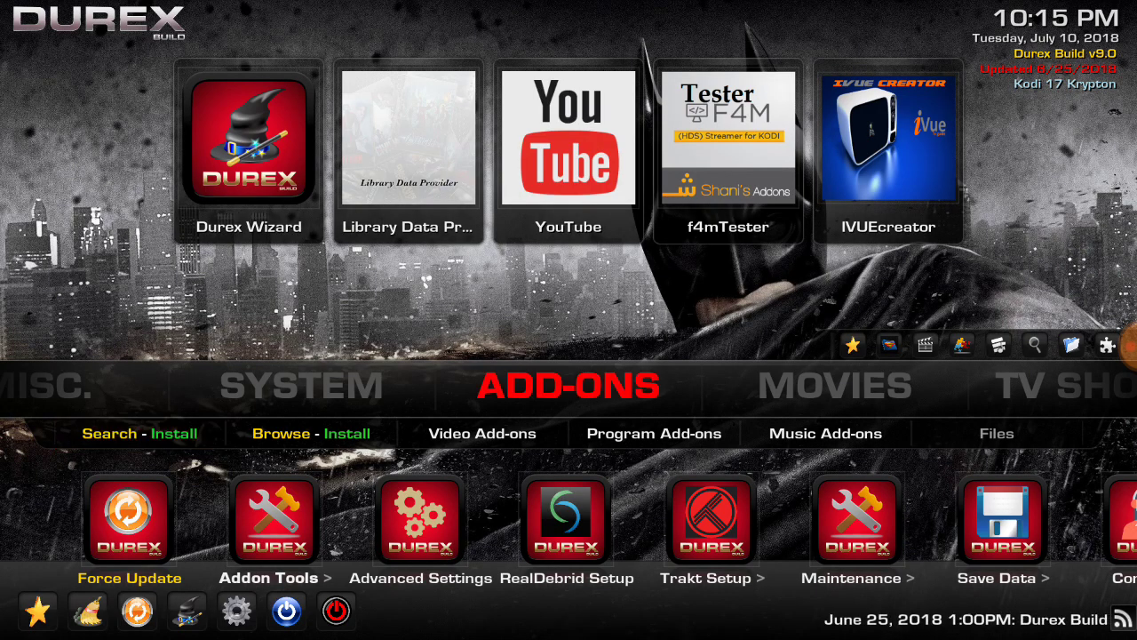
key(Left)
key(Left)
key(Left)
key(Left)
key(Left)
key(Left)
key(Left)
key(Left)
key(Left)
key(Left)
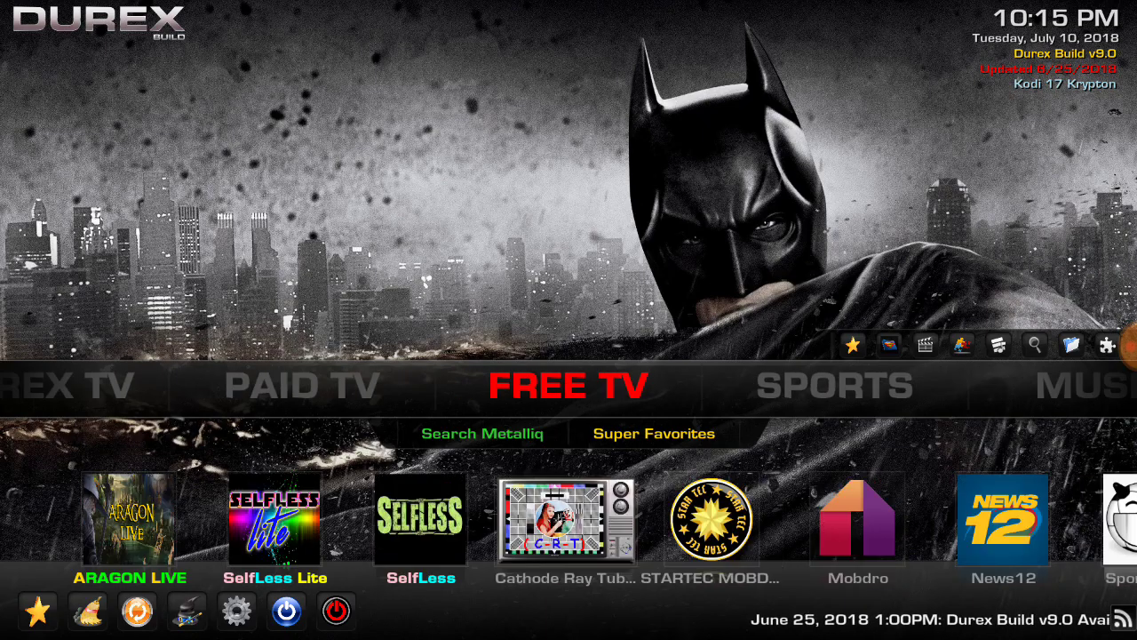
key(Left)
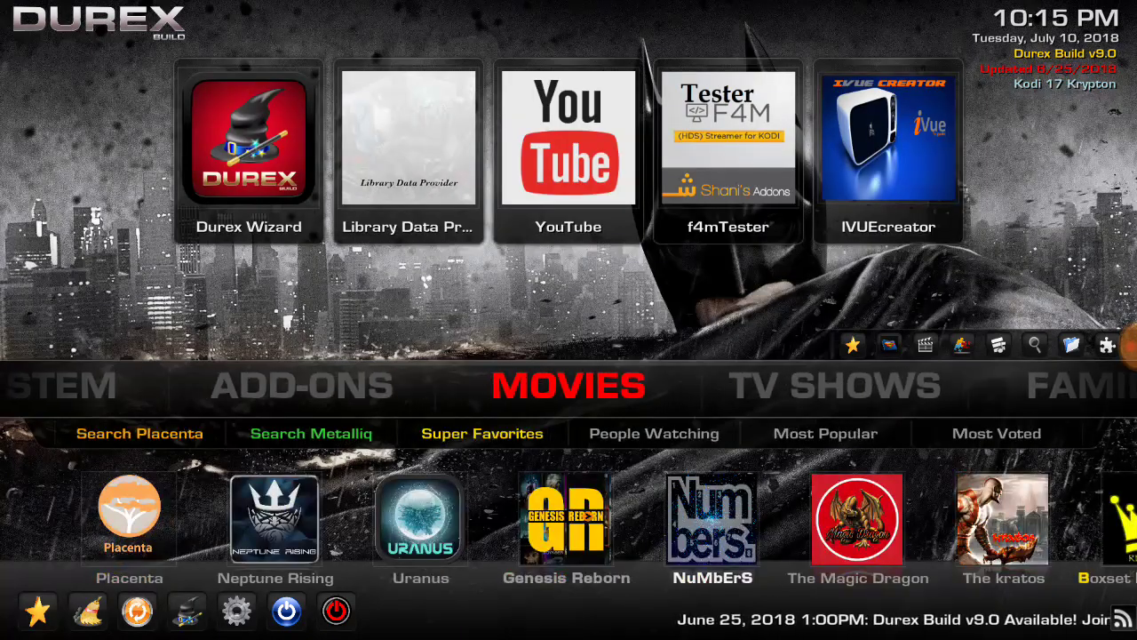
key(Down)
key(Down)
key(Return)
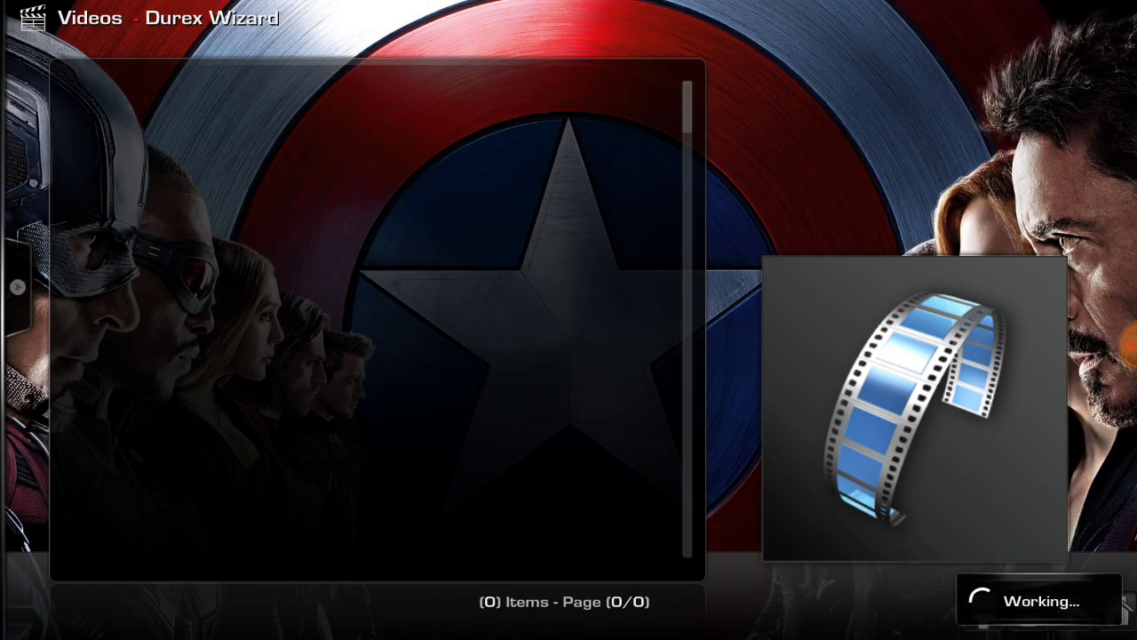
Open Placenta's Movies, then the Most Popular list of 51 titles
key(Down)
key(Down)
key(Down)
key(Down)
key(Down)
key(Down)
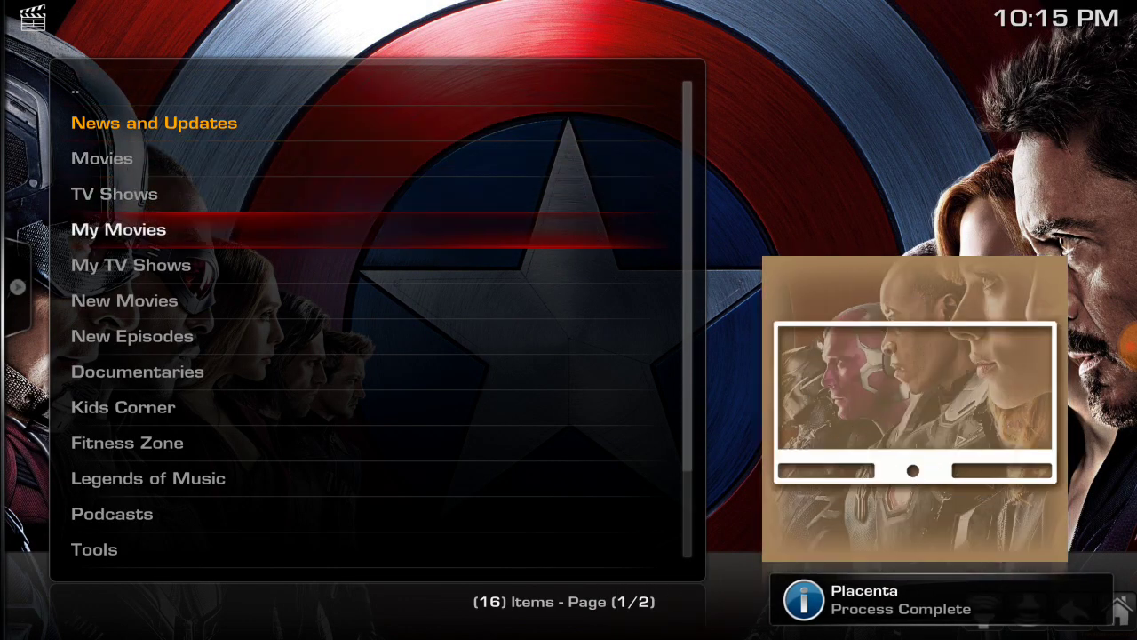
key(Up)
key(Up)
key(Up)
key(Up)
key(Up)
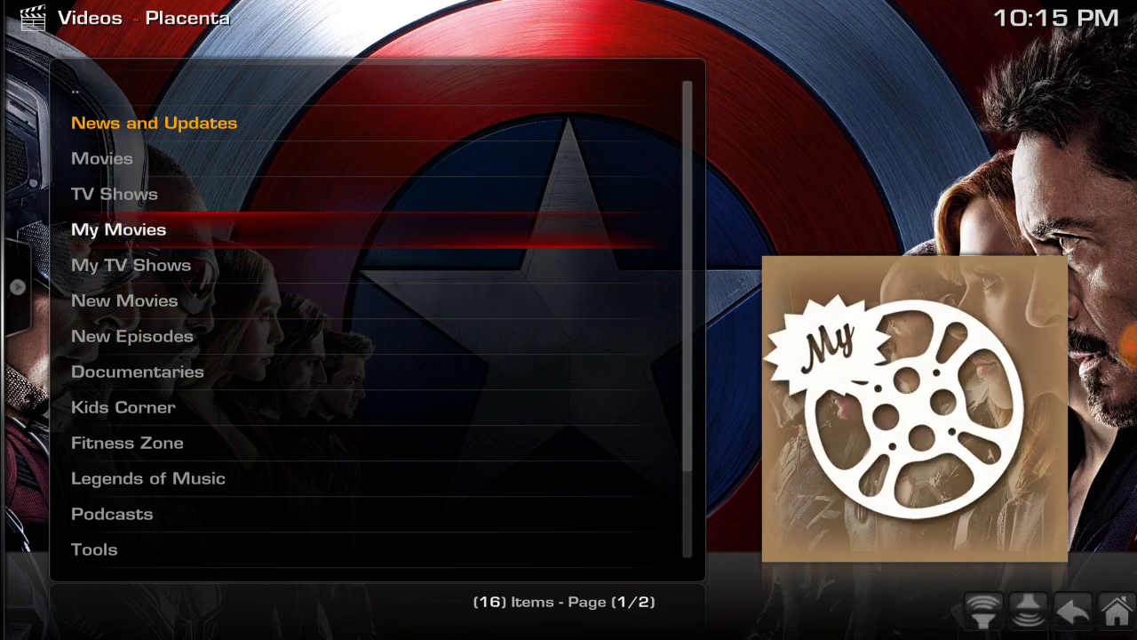
key(Return)
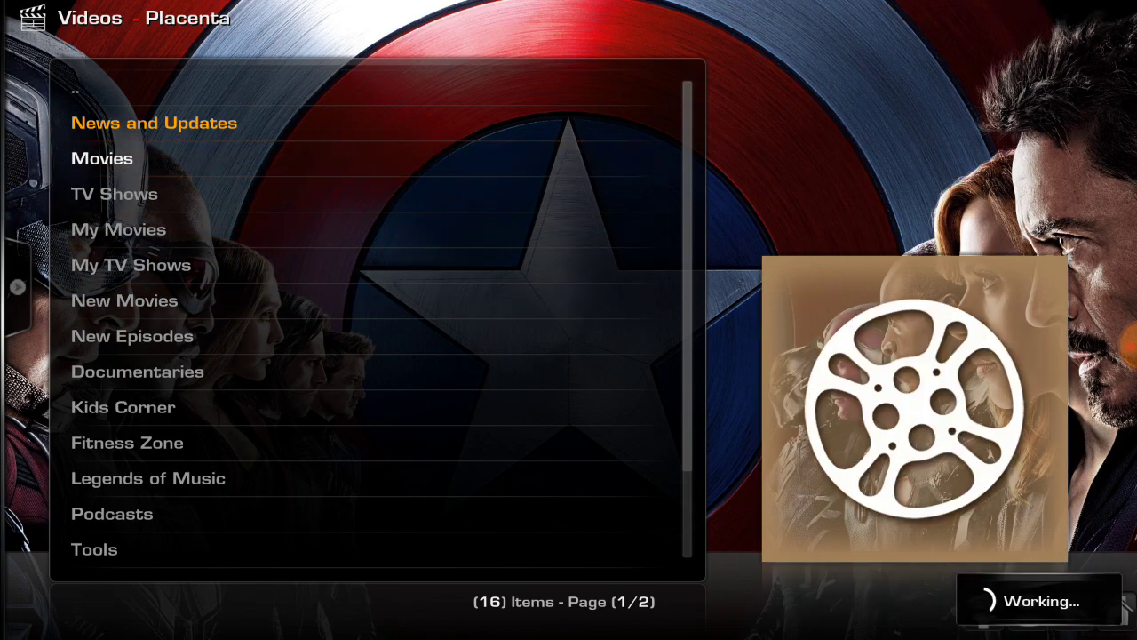
key(Down)
key(Down)
key(Down)
key(Down)
key(Down)
key(Down)
key(Down)
key(Down)
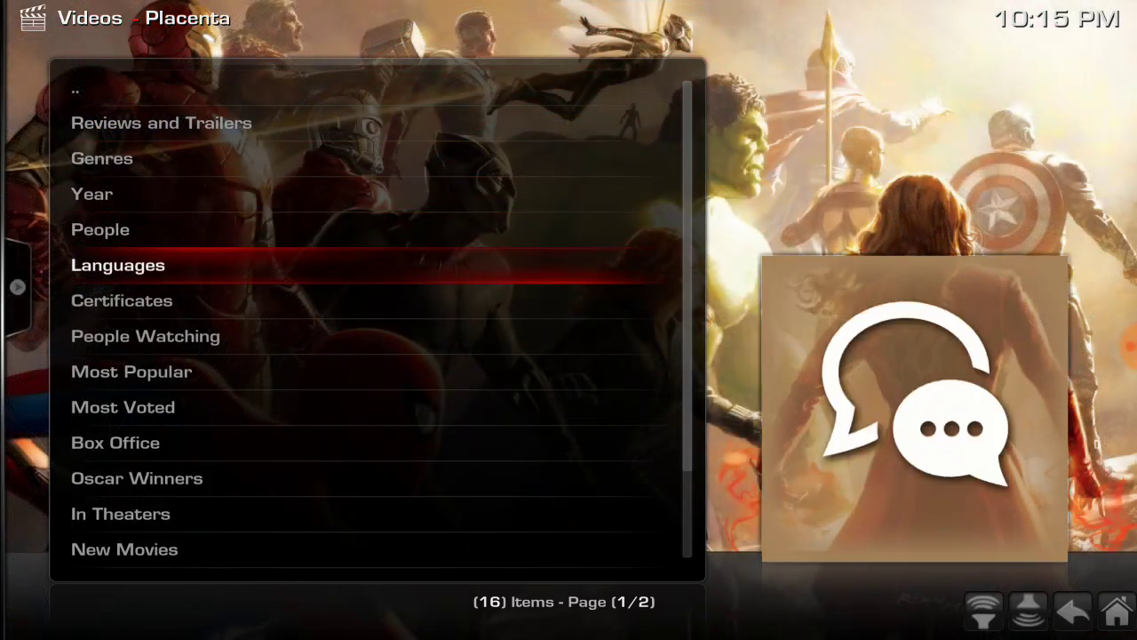
key(Return)
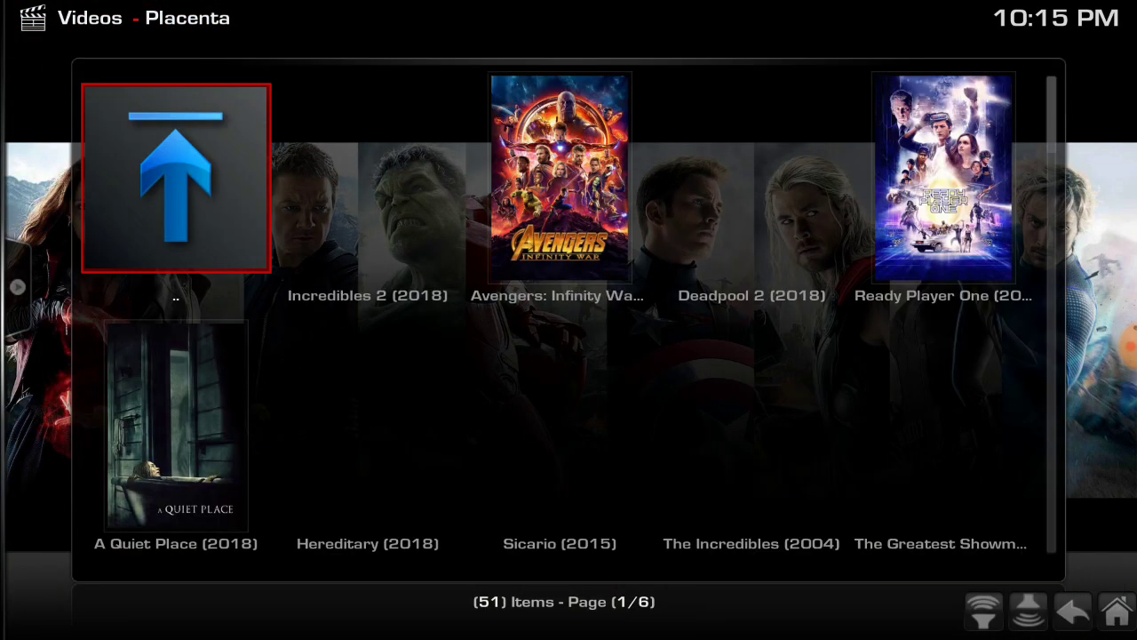
key(Right)
key(Right)
key(Right)
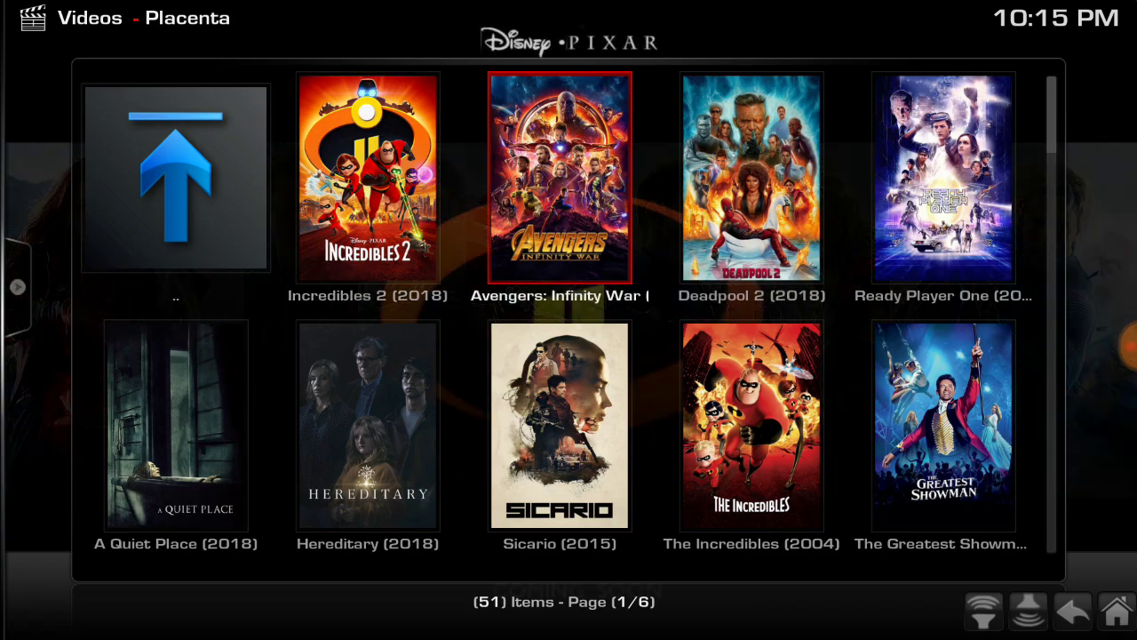
Play Thor: Ragnarok in Placenta, confirm 49 paid and 19 free sources, cancel, and return home
key(Down)
key(Down)
key(Down)
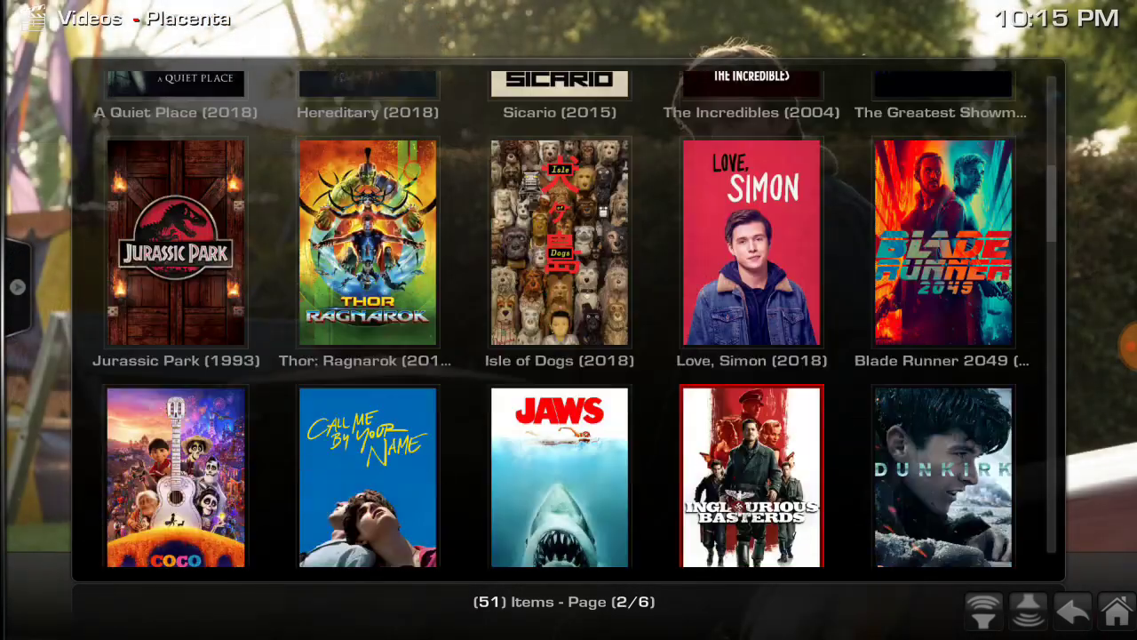
key(Up)
key(Left)
key(Left)
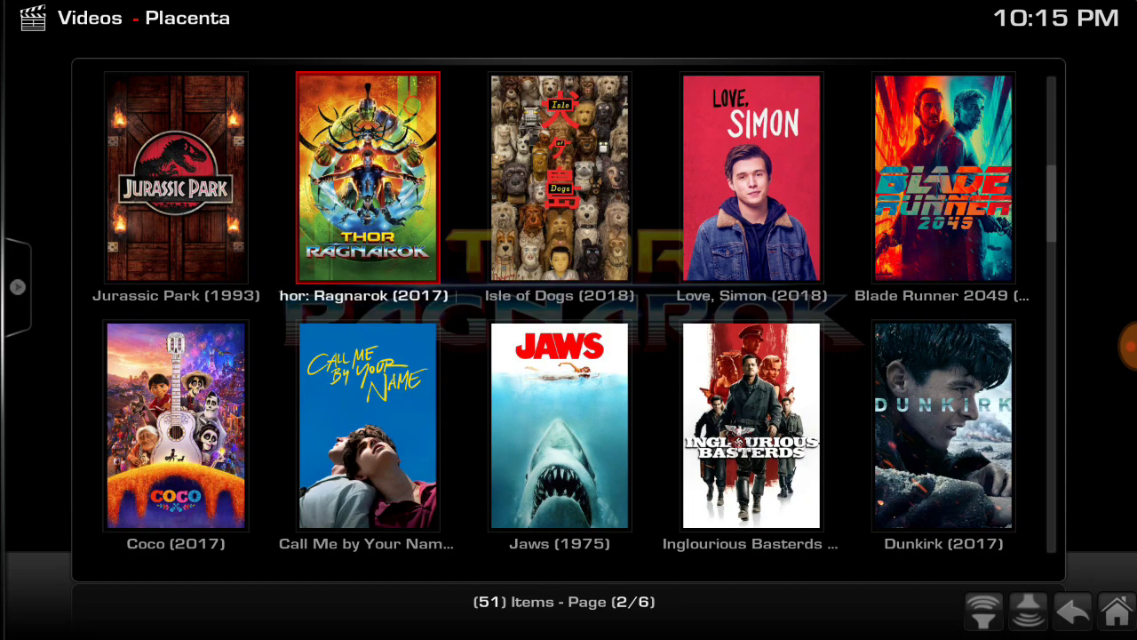
key(Return)
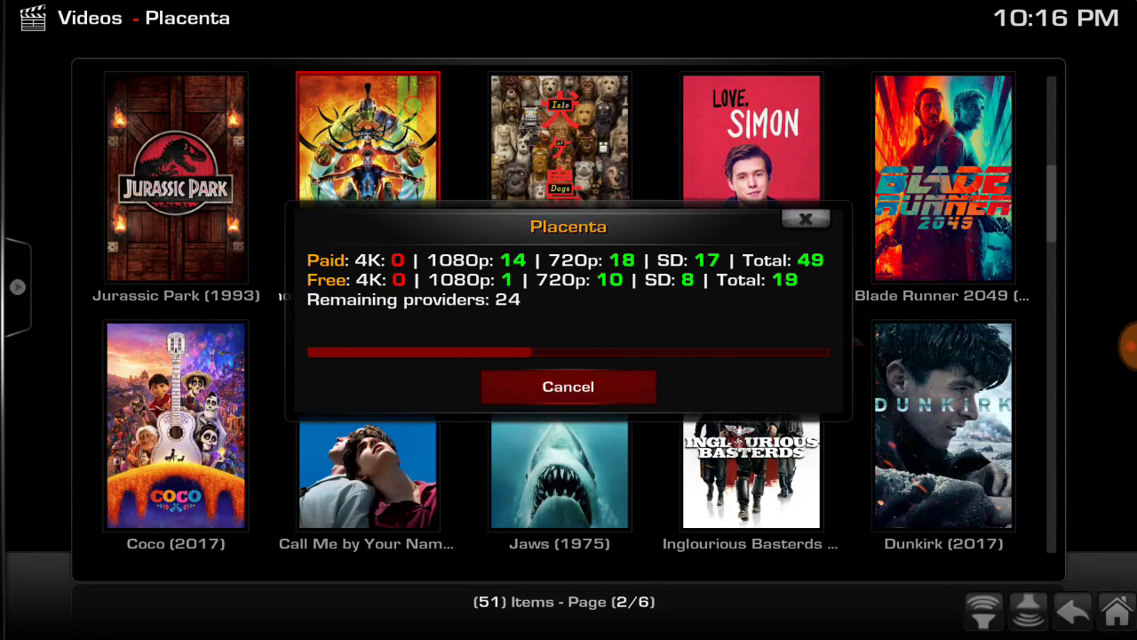
click(610, 399)
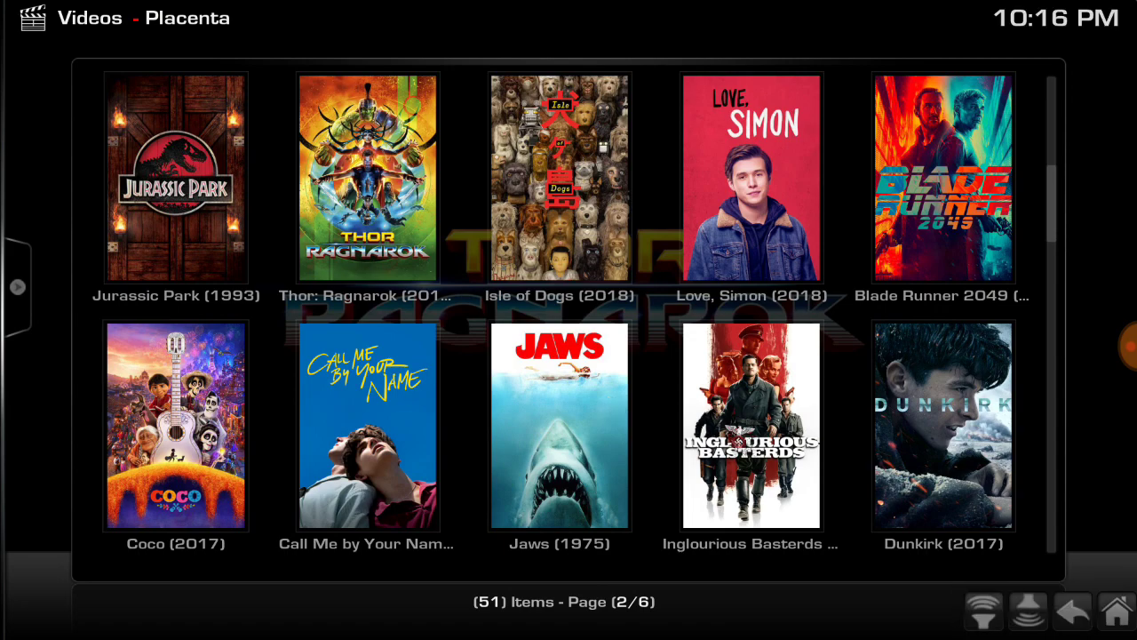
key(Escape)
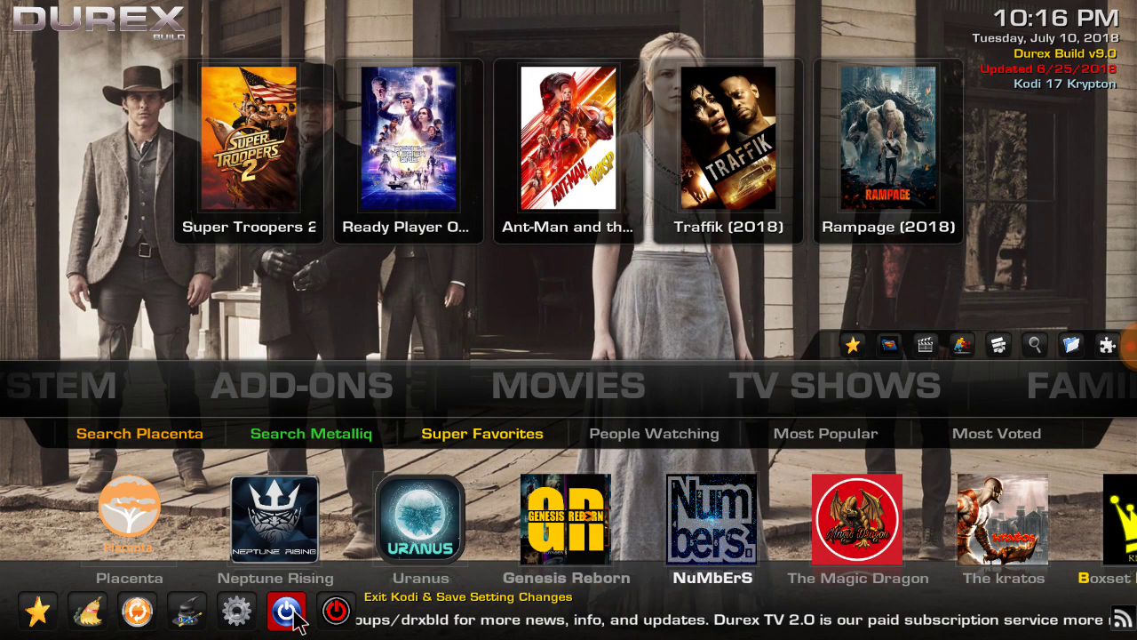
Exit Kodi with 'Exit Kodi & Save Setting Changes' from the bottom-bar power menu
click(296, 622)
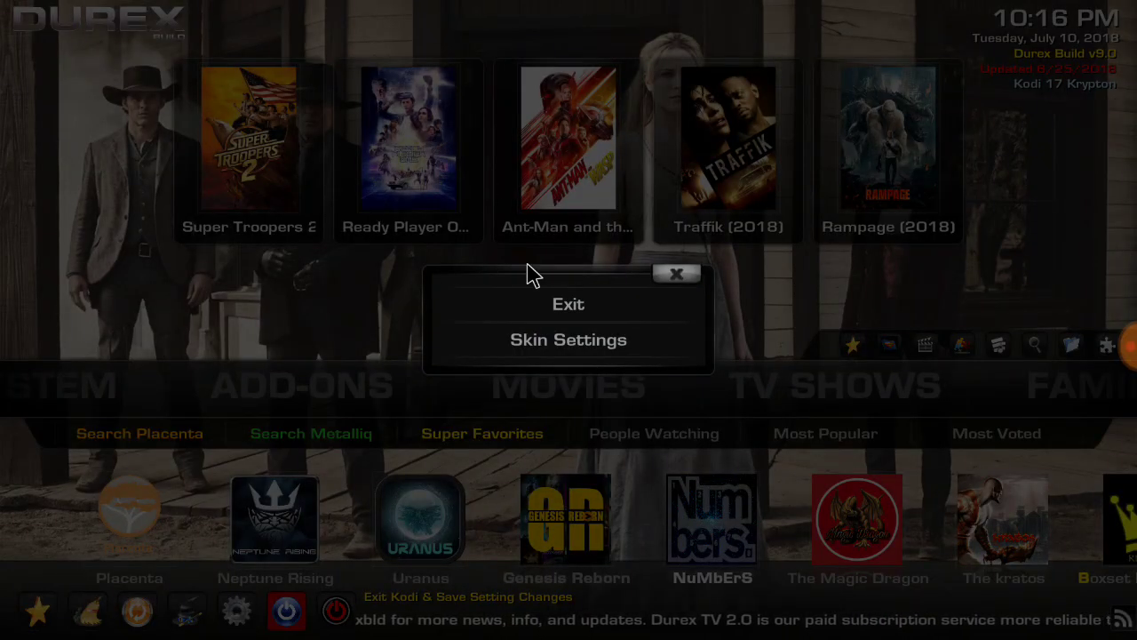
click(552, 302)
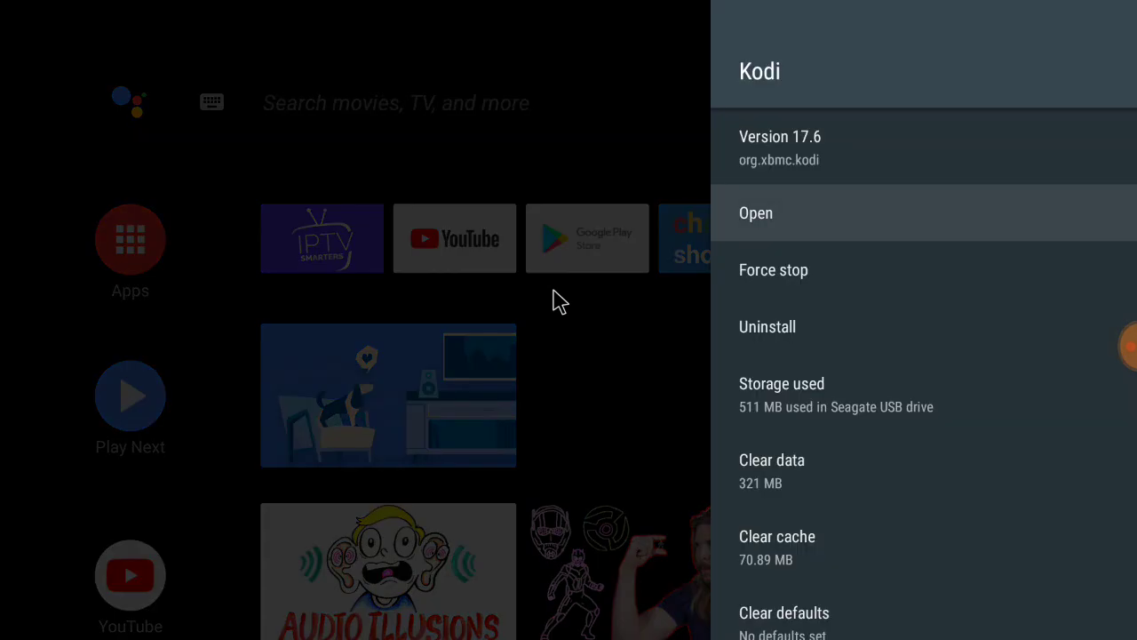
Force stop Kodi from its Android TV app info page and confirm with OK
key(Down)
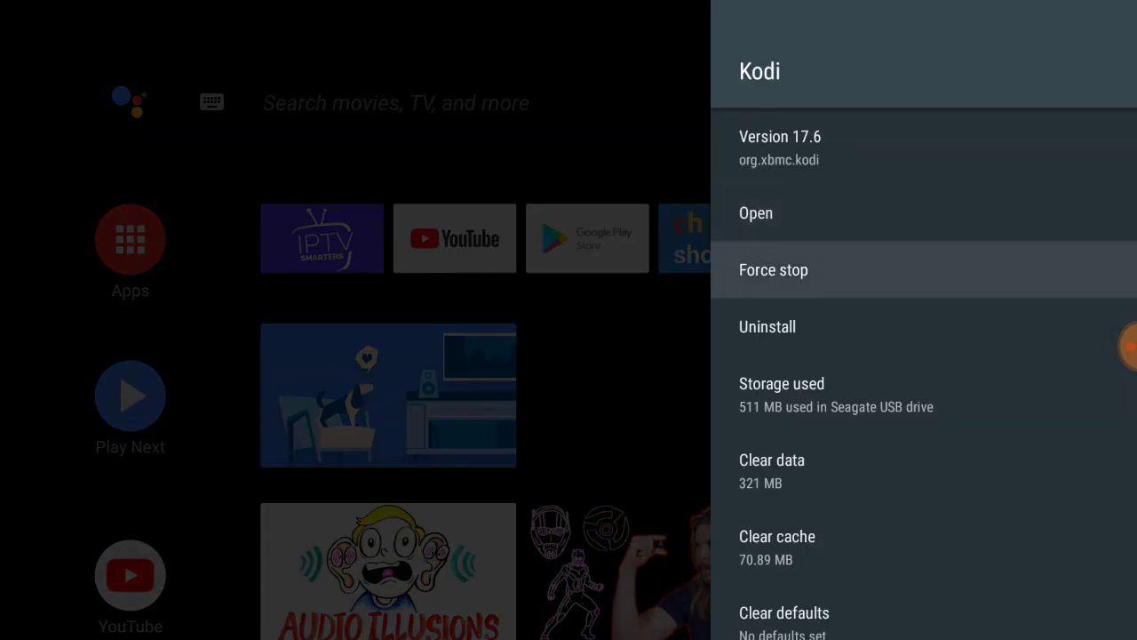
key(Return)
key(Return)
click(1133, 354)
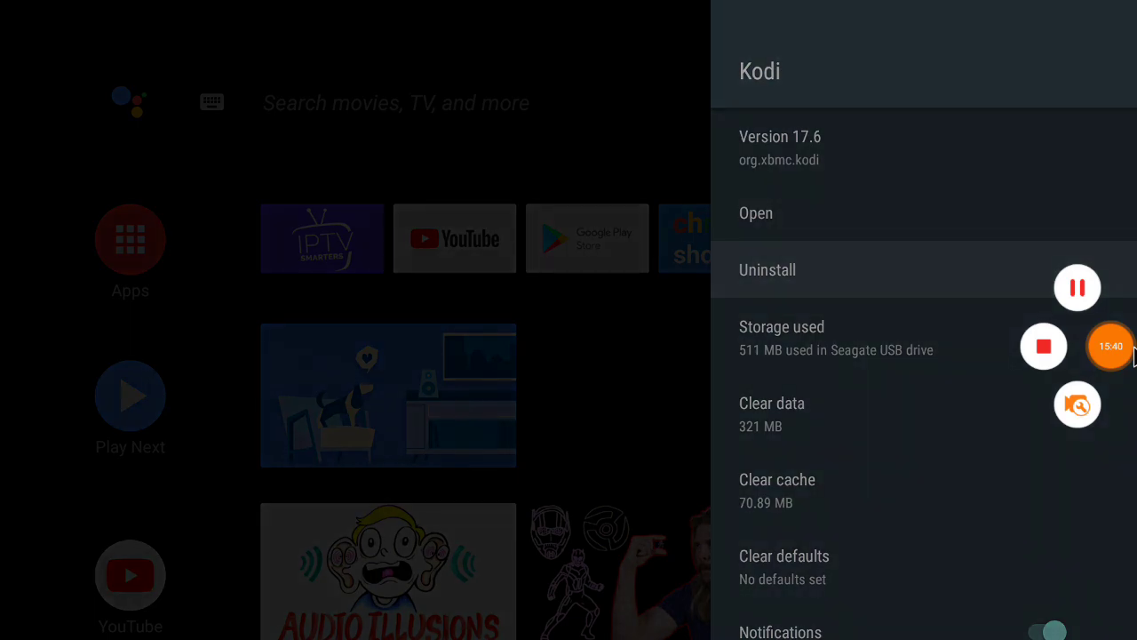